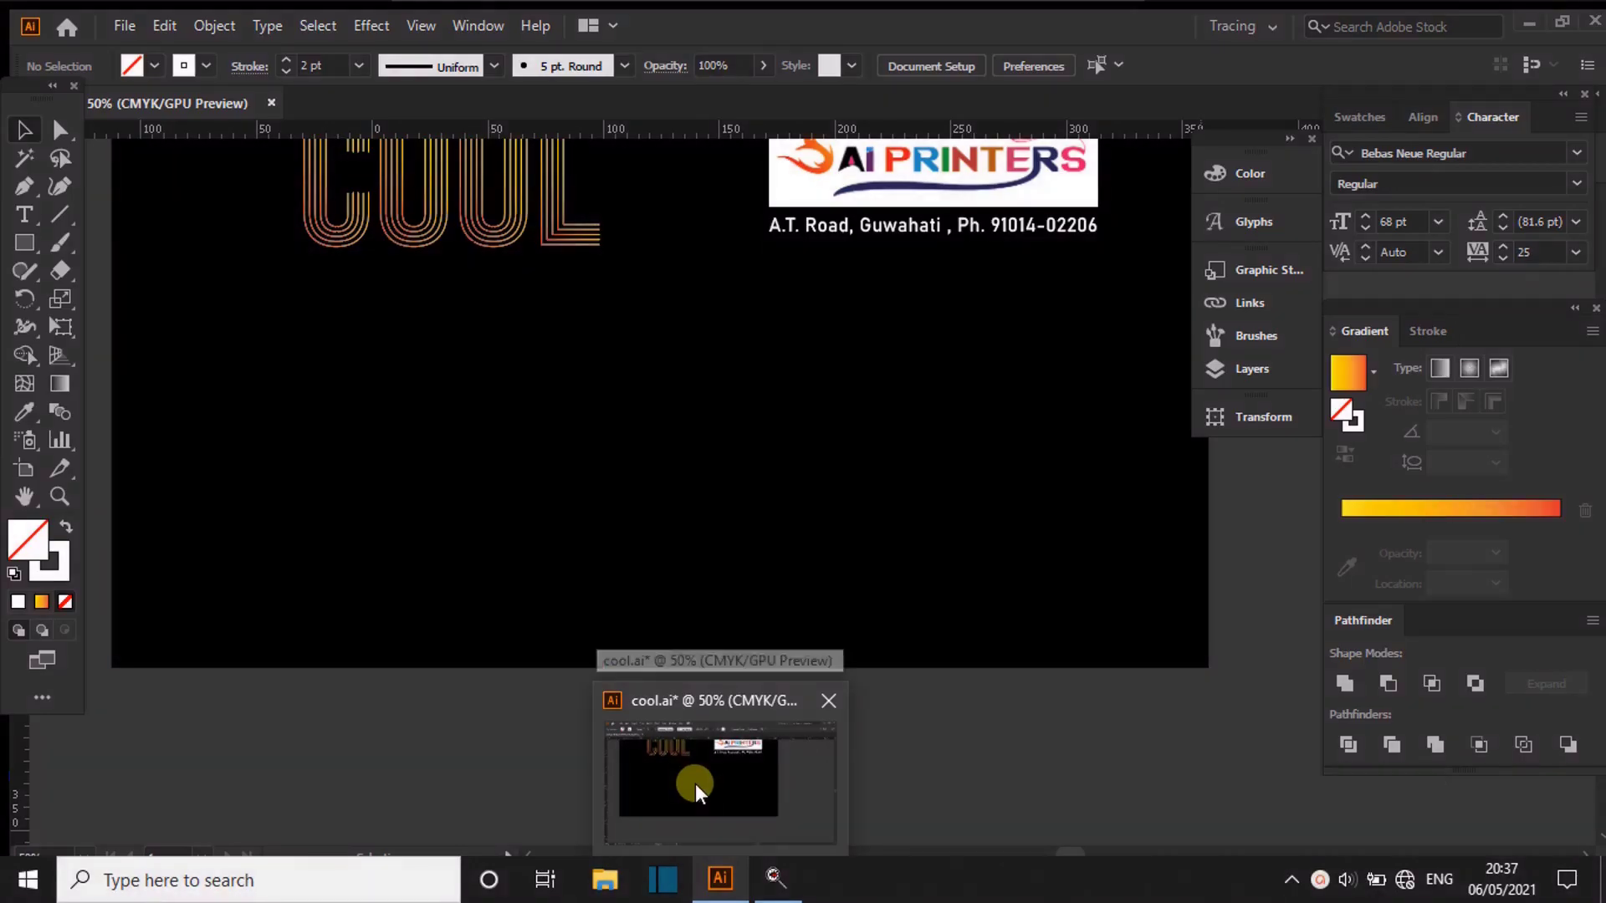
# - Examine the finished multi-line gradient COOL lettering and the heading and logo beside it on the artboard
pyautogui.click(695, 784)
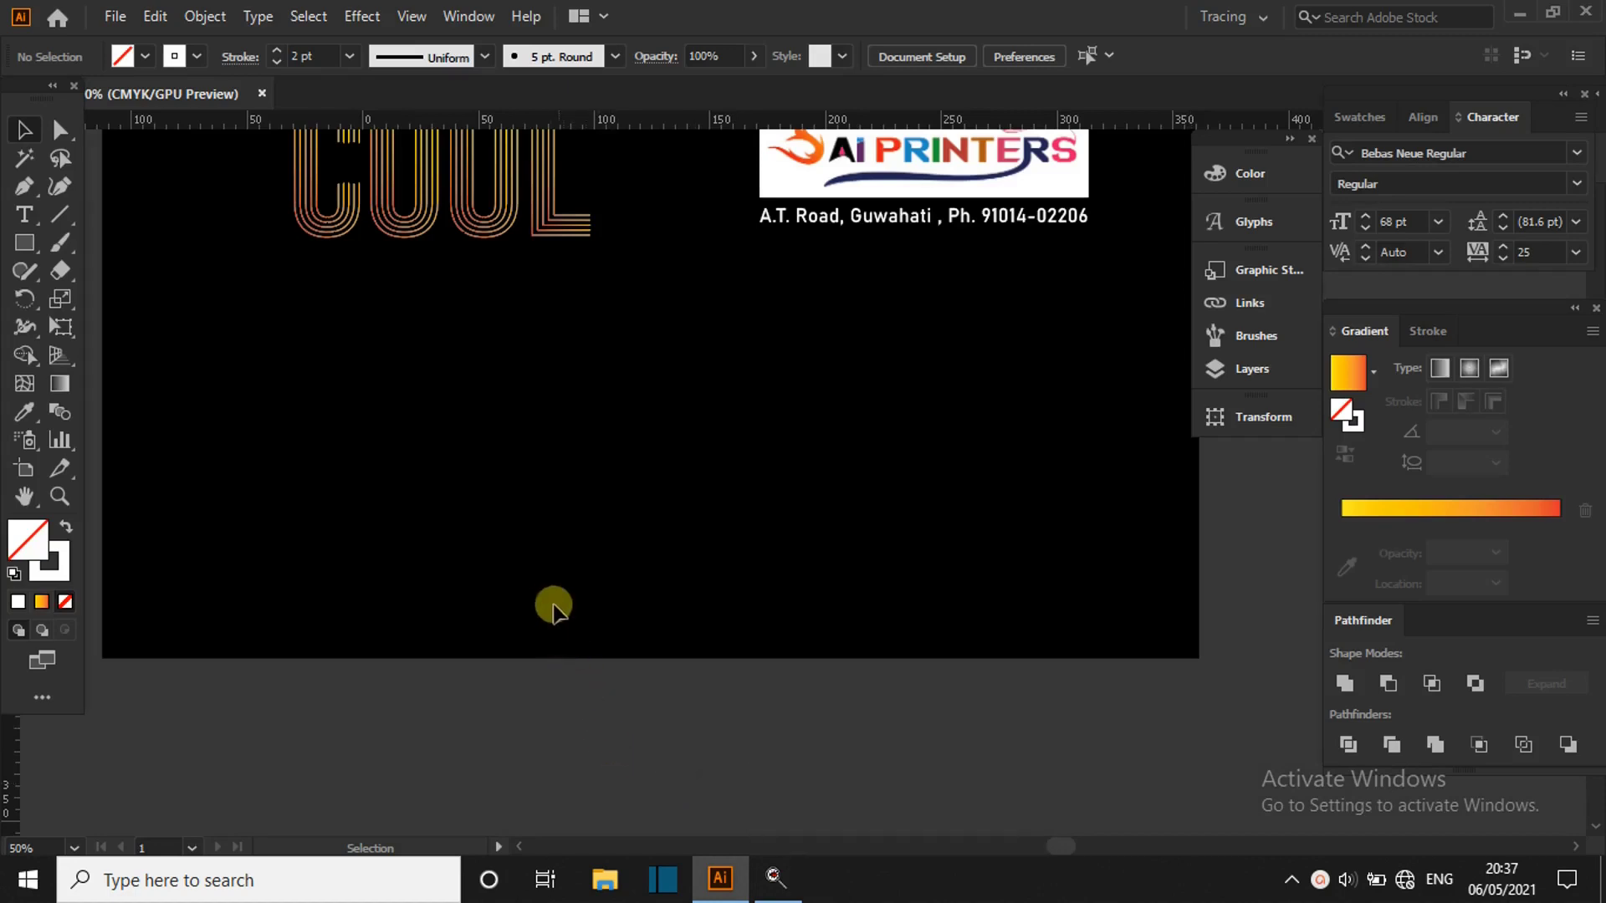
pyautogui.scroll(4, 570, 619)
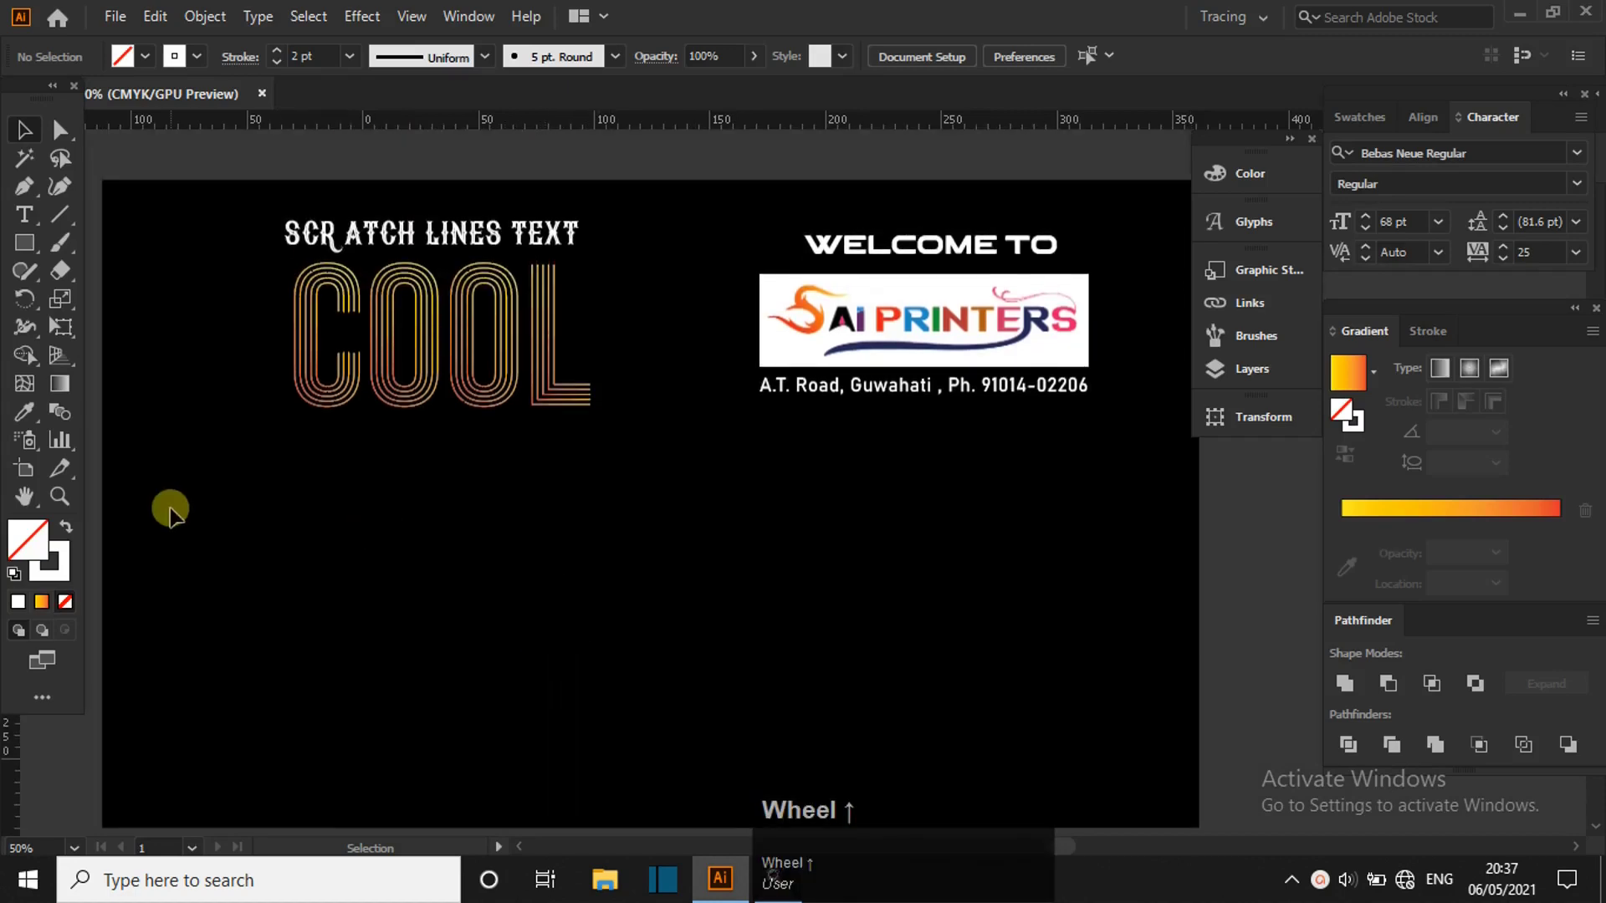
pyautogui.press('z')
pyautogui.moveTo(270, 267)
pyautogui.mouseDown()
pyautogui.moveTo(468, 405)
pyautogui.moveTo(595, 466)
pyautogui.moveTo(534, 464)
pyautogui.mouseUp()
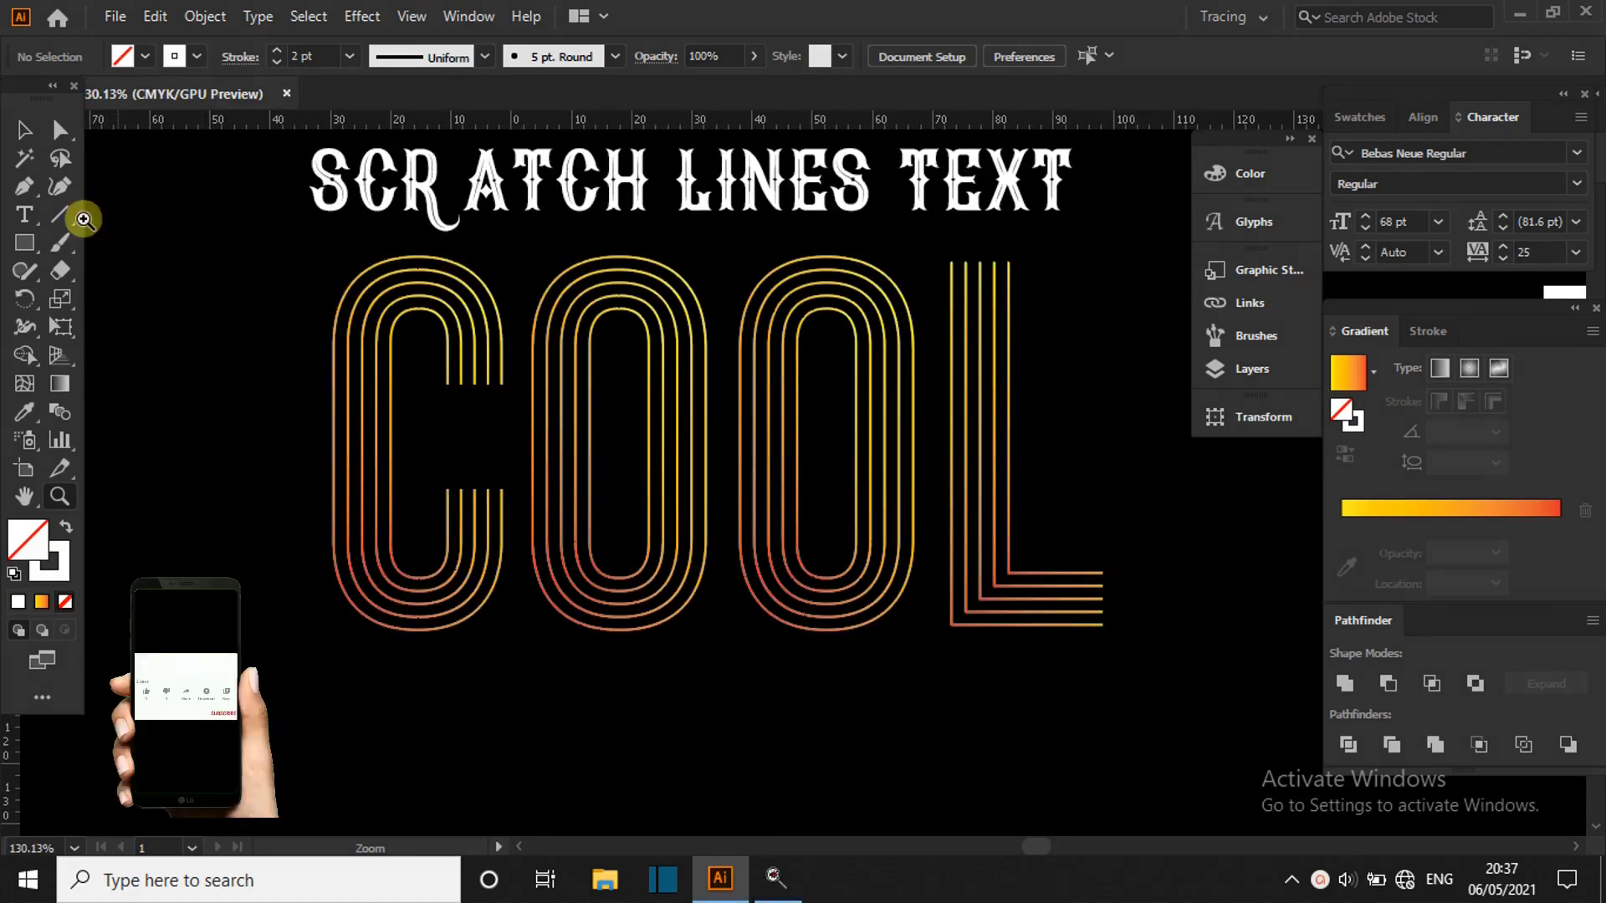
pyautogui.press('v')
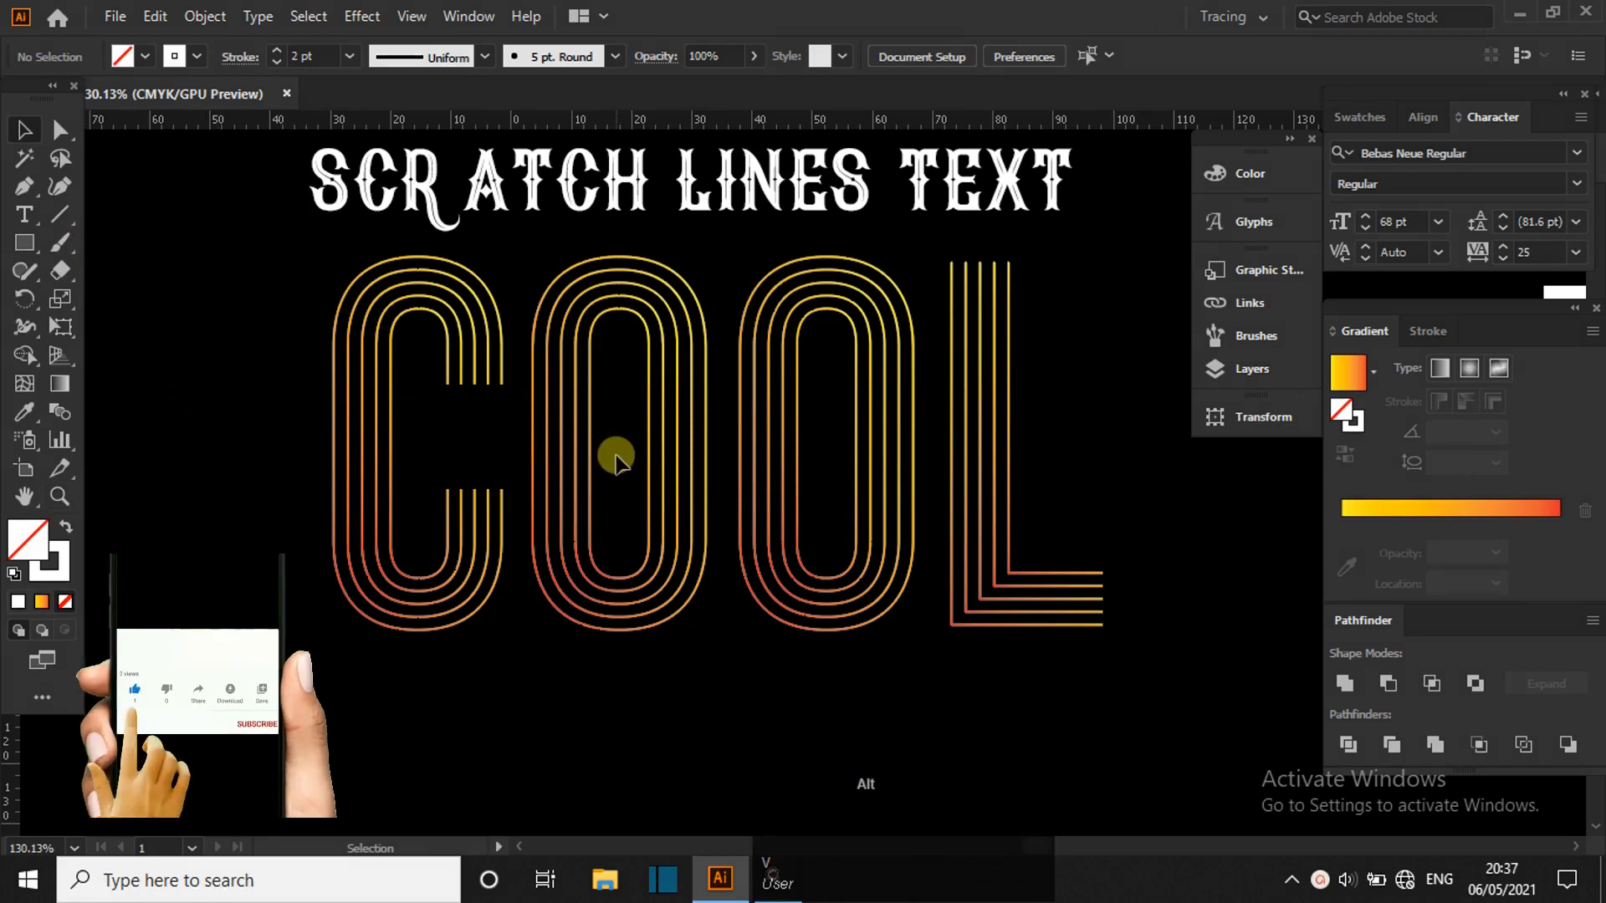
pyautogui.scroll(-3, 616, 455)
pyautogui.scroll(-4, 692, 452)
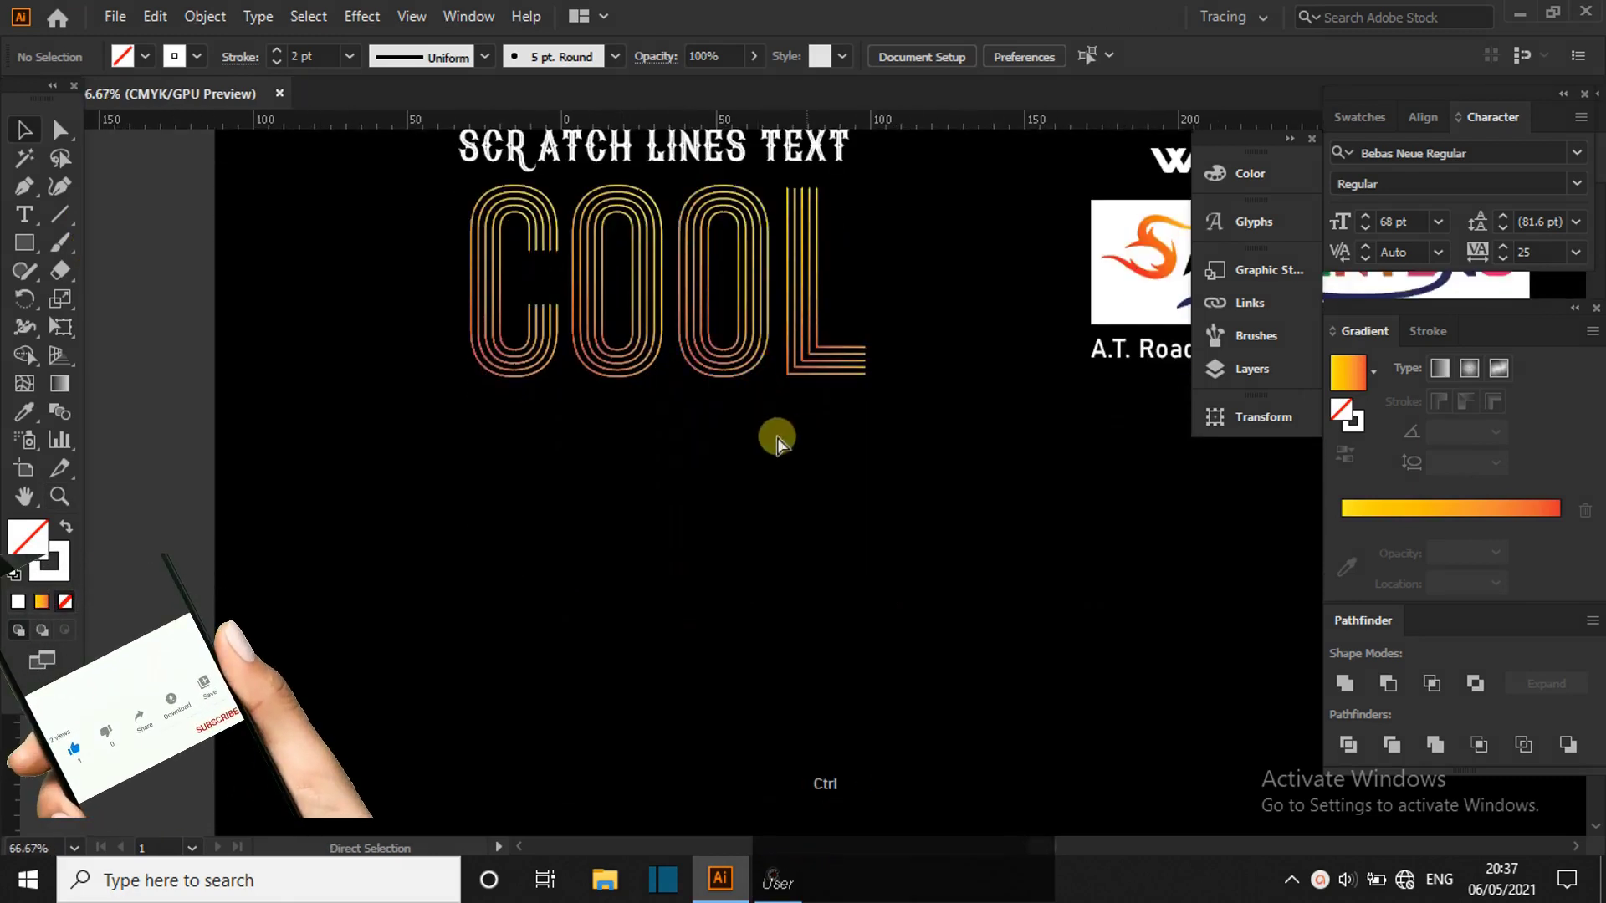
pyautogui.hscroll(3, 807, 434)
pyautogui.scroll(2, 744, 443)
pyautogui.hscroll(3, 745, 443)
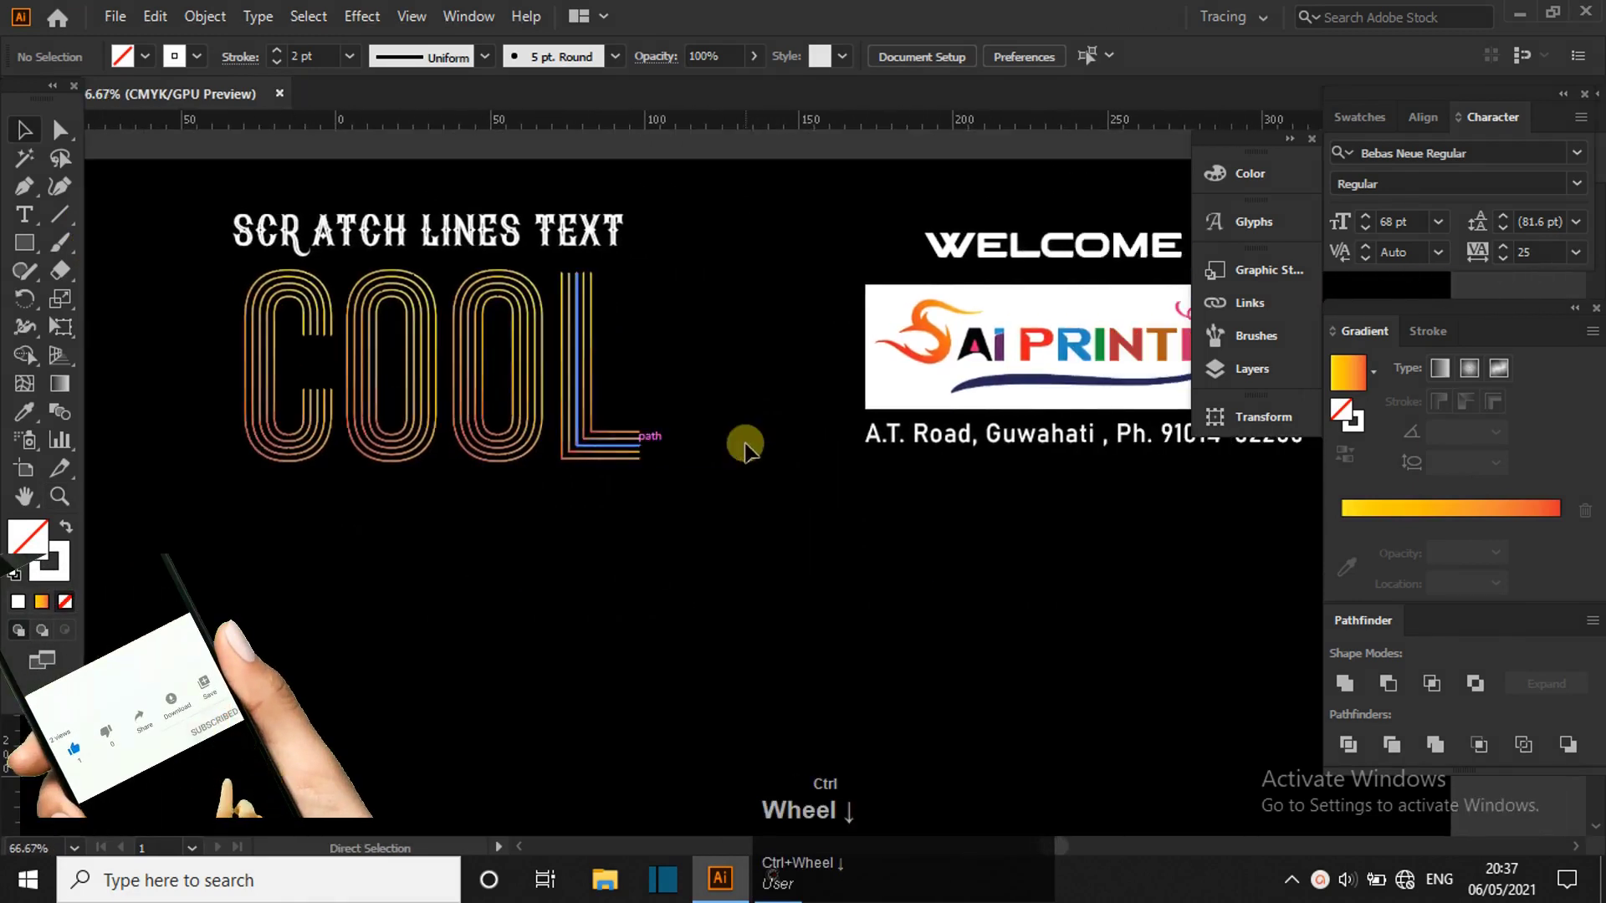
pyautogui.hscroll(3, 761, 453)
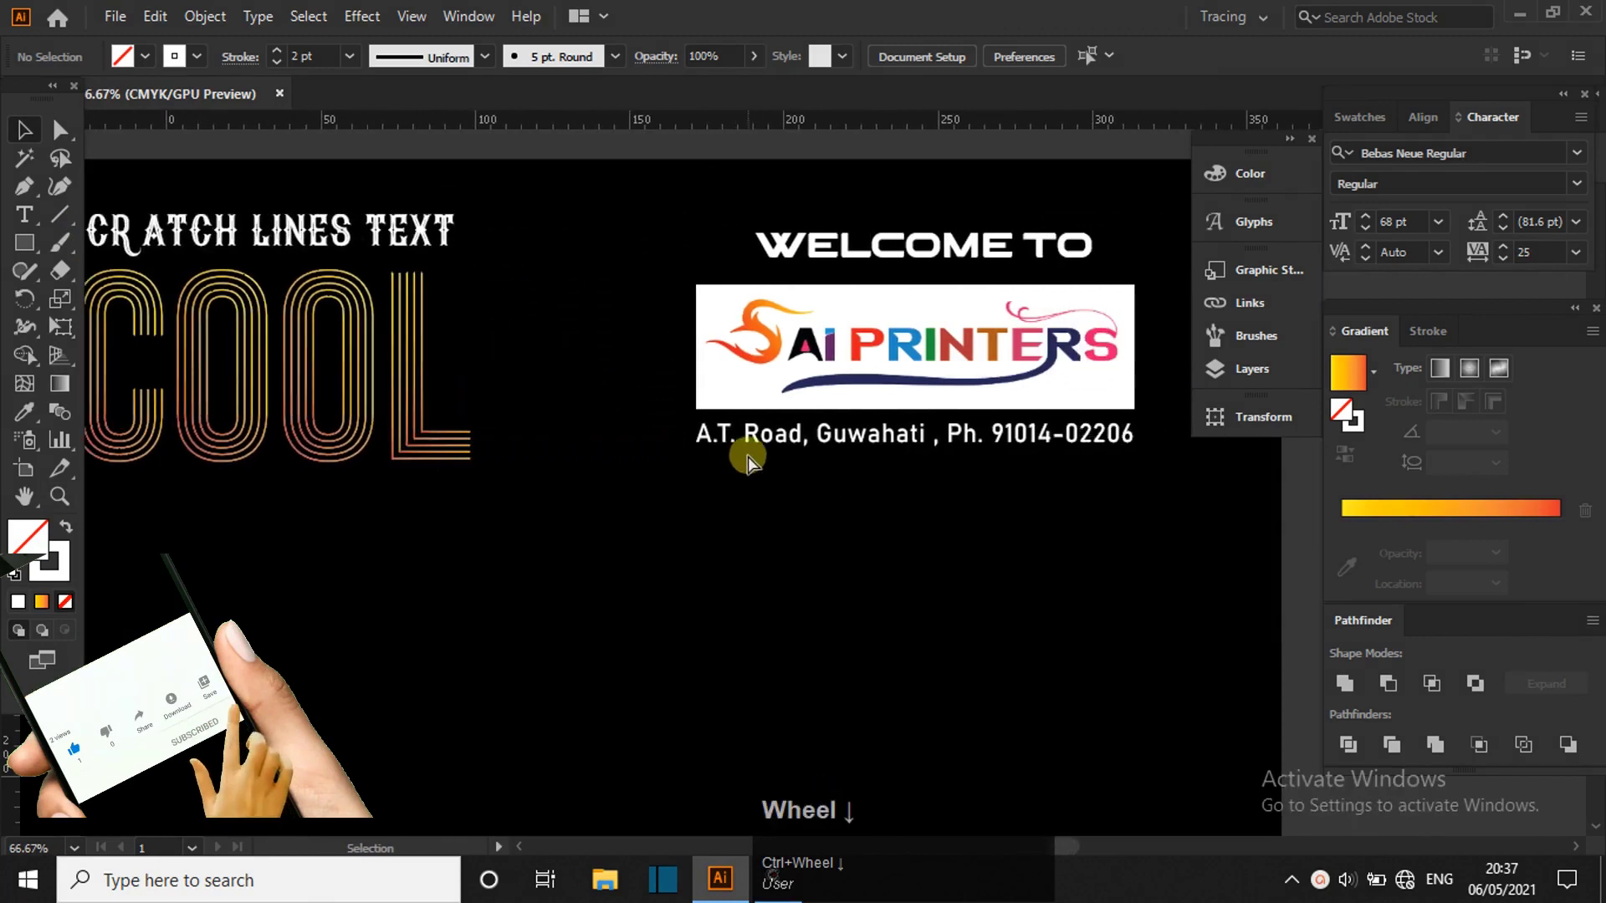
pyautogui.scroll(-1, 746, 459)
pyautogui.keyDown('alt'); pyautogui.scroll(-1, 744, 458); pyautogui.keyUp('alt')
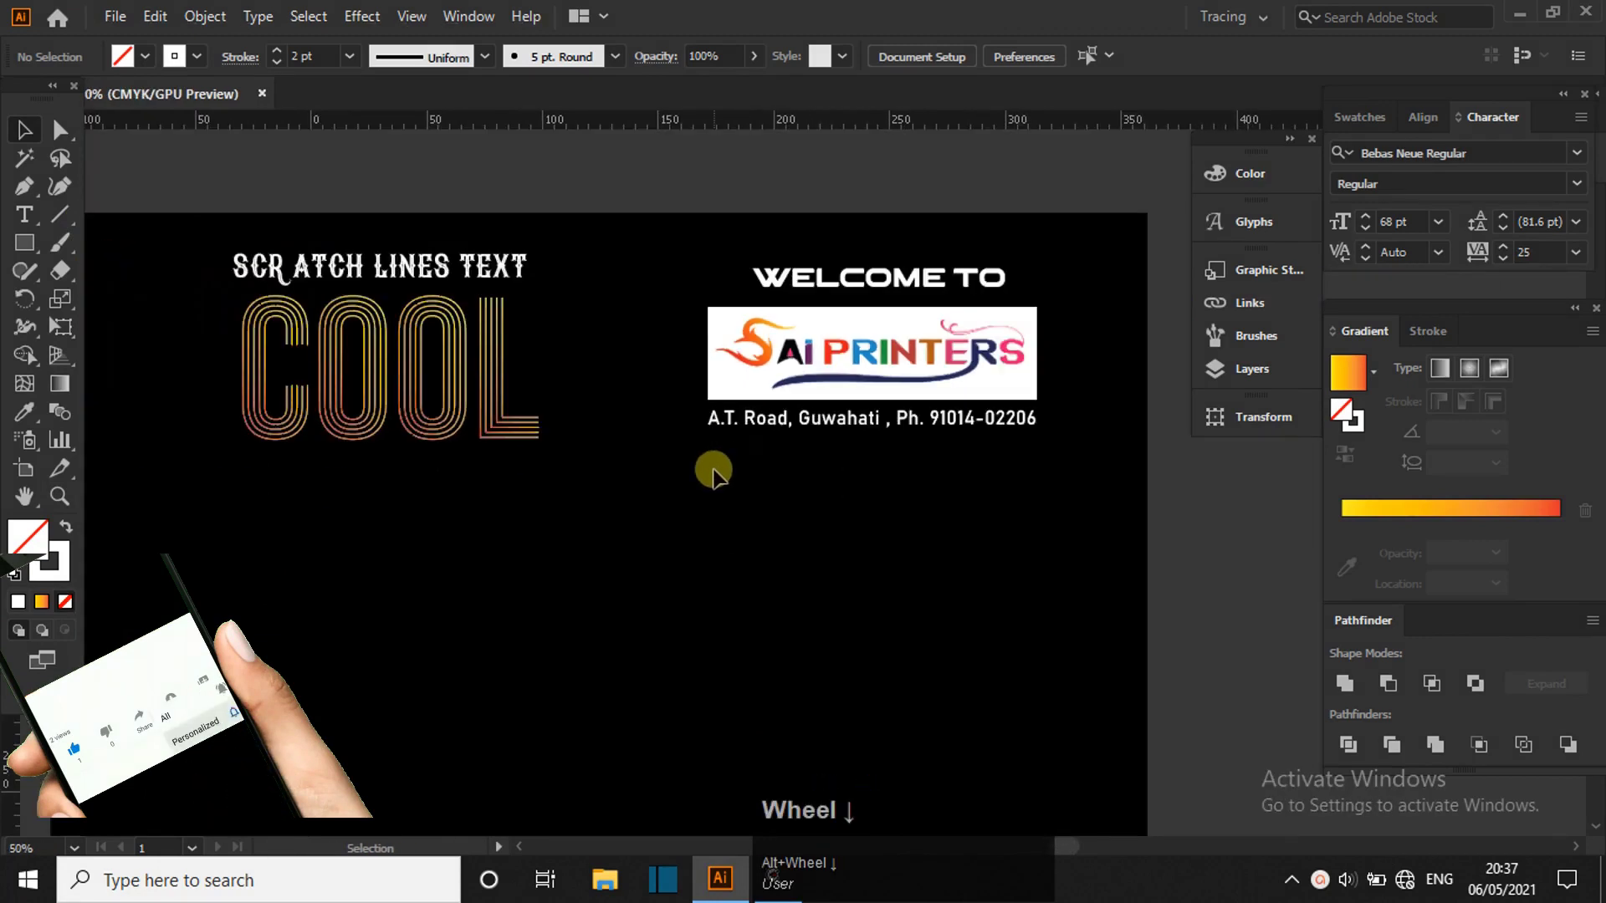
pyautogui.scroll(-1, 713, 475)
pyautogui.hscroll(-2, 711, 485)
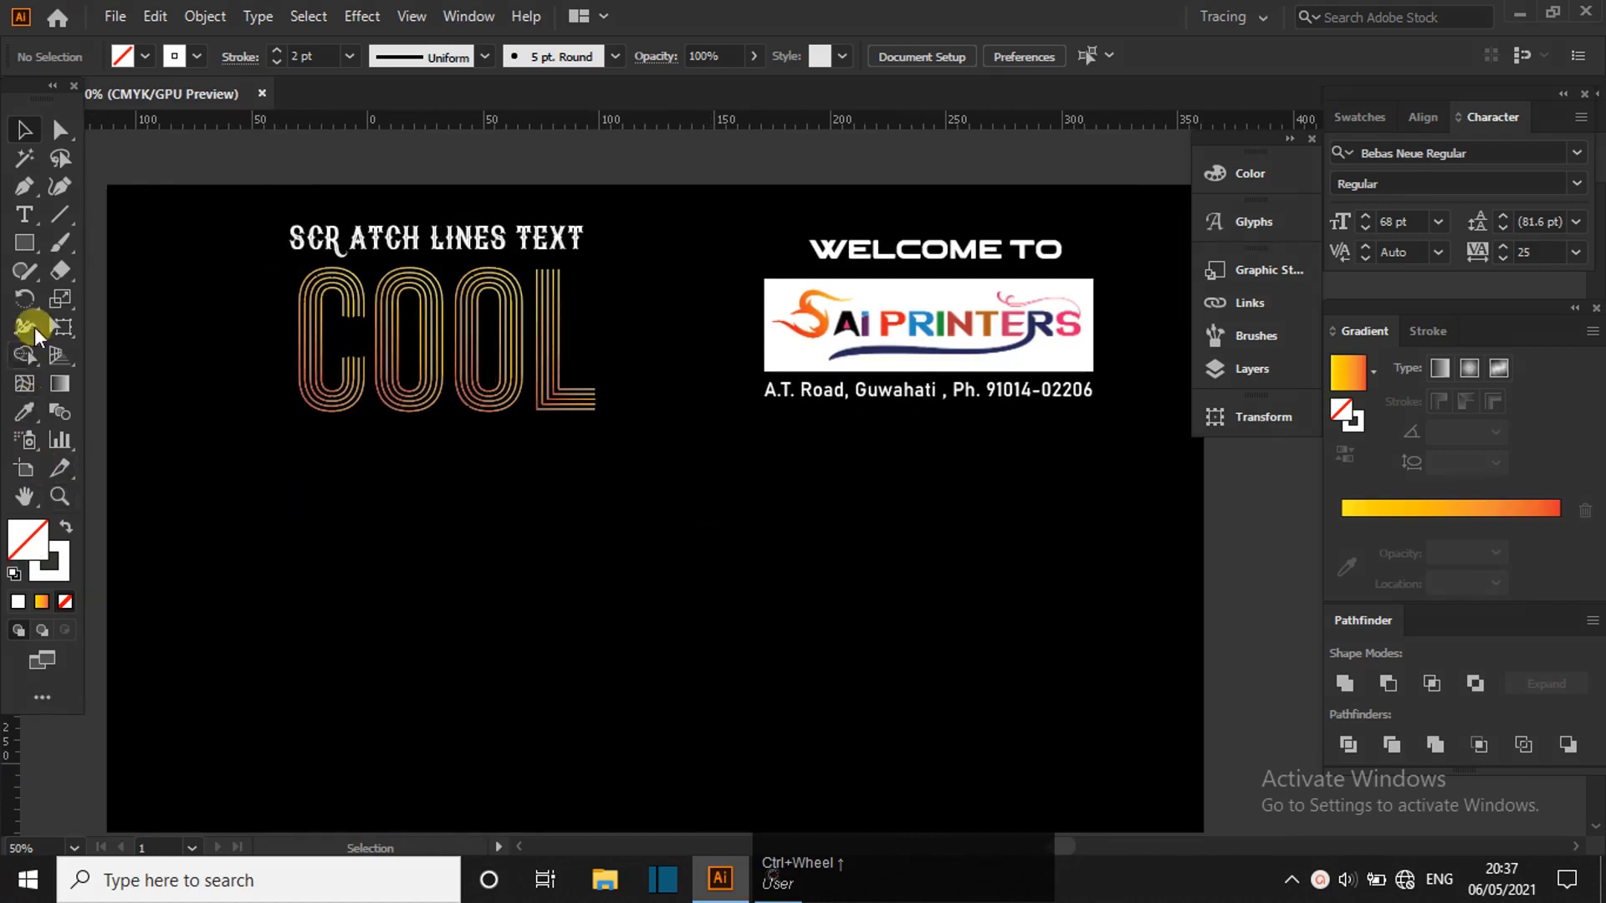
# - Add the text "COOL" in the empty area below the gradient lettering and fill it white
pyautogui.click(27, 213)
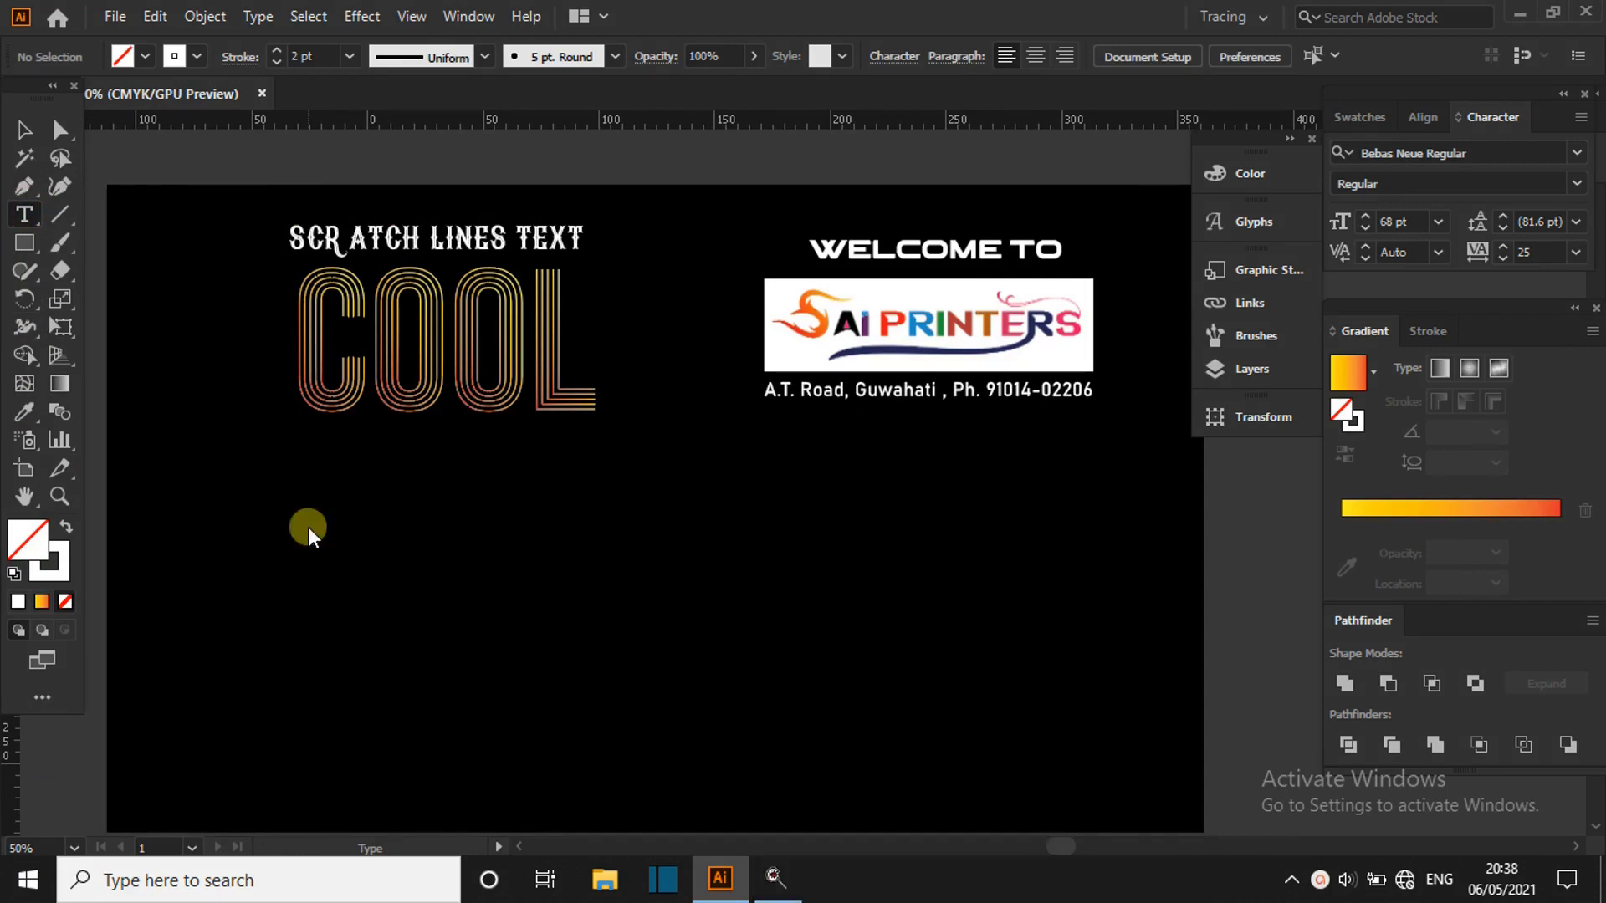
pyautogui.click(308, 527)
pyautogui.write('COOL')
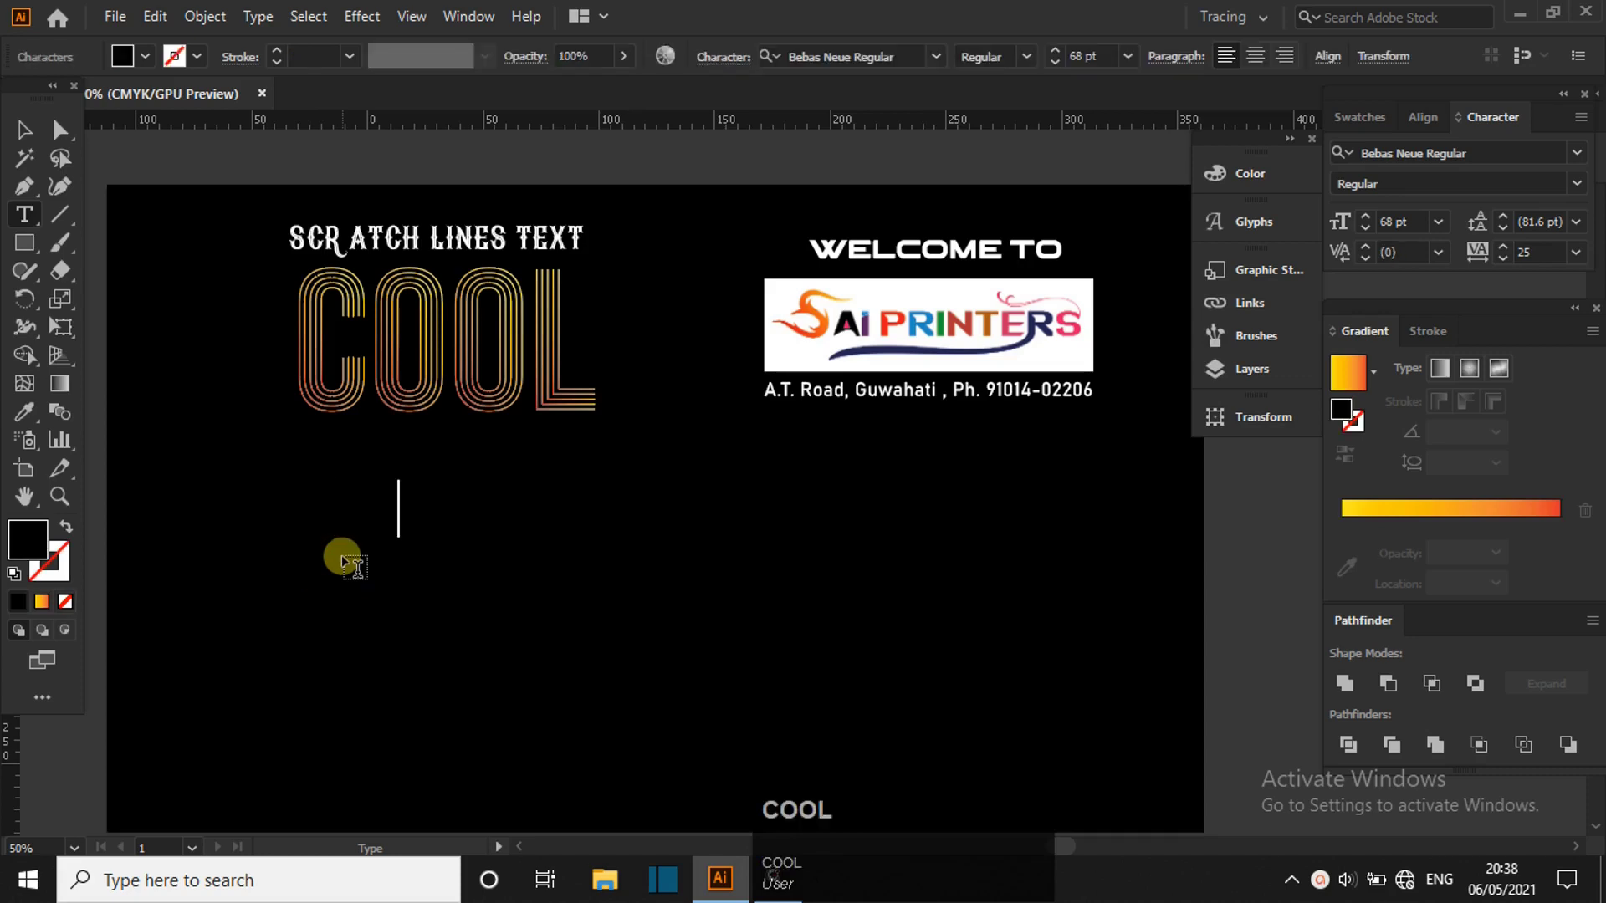
pyautogui.hotkey('ctrl', 'a')
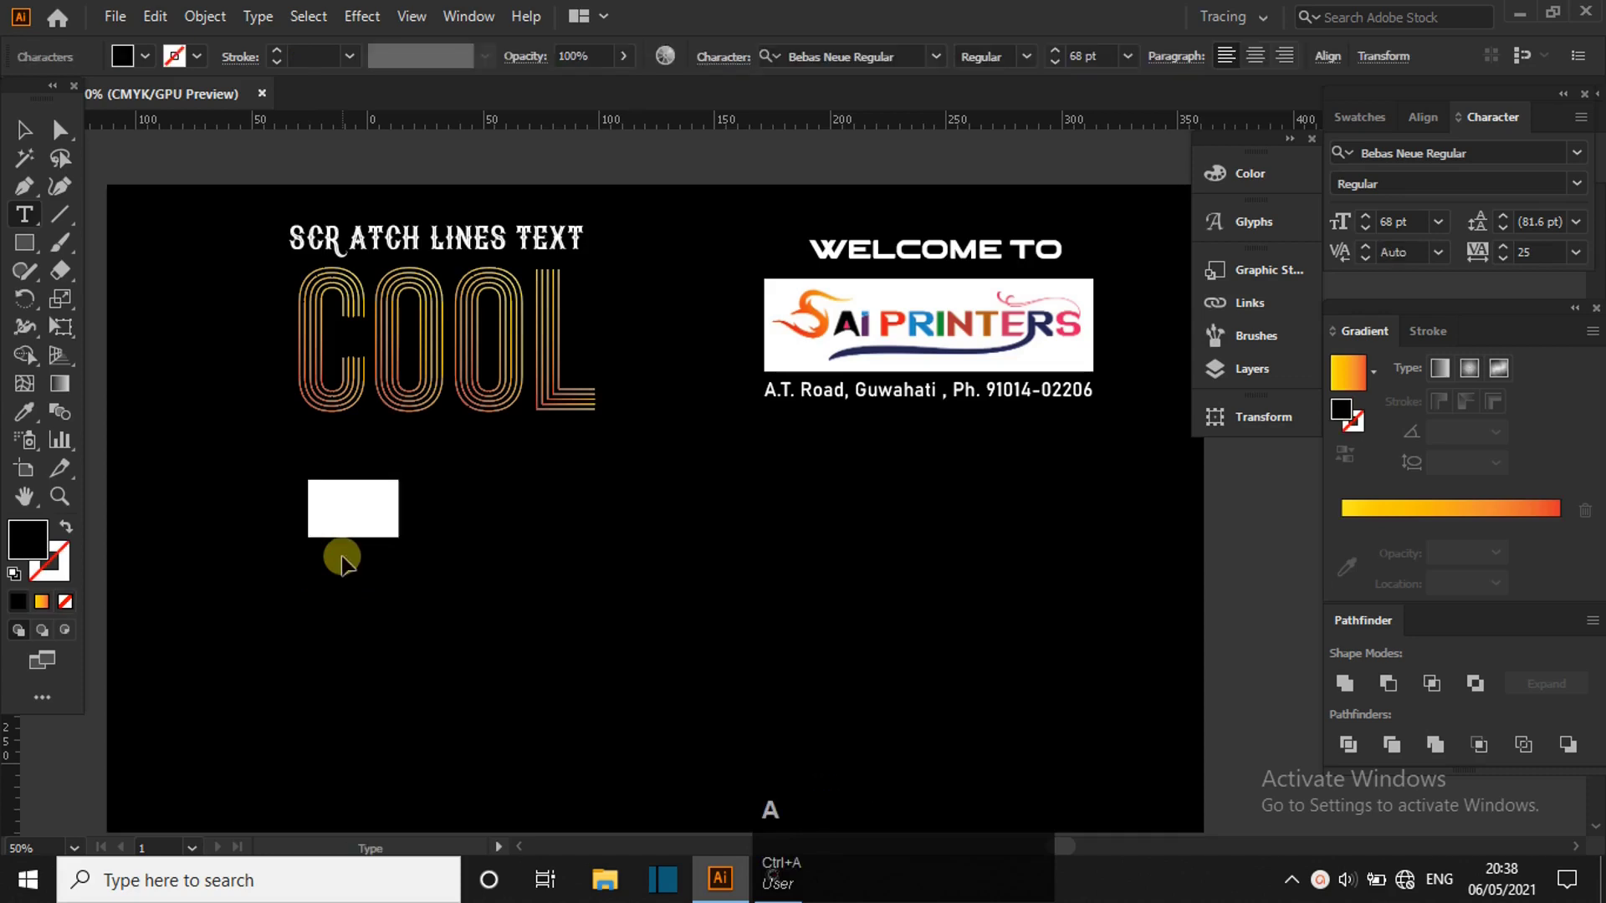
pyautogui.click(138, 57)
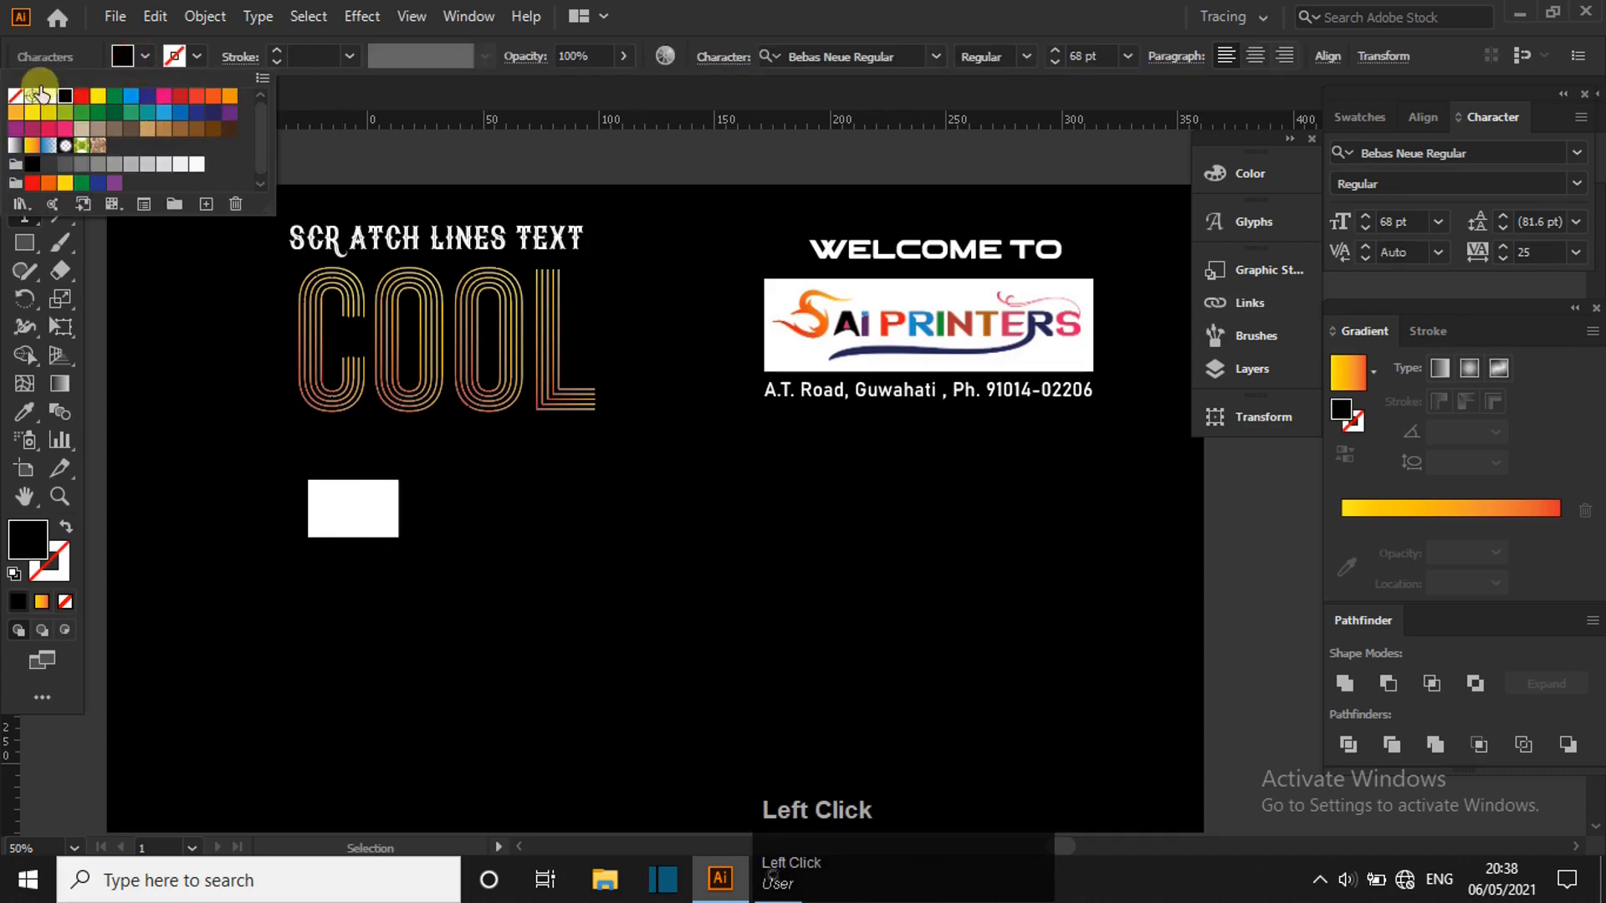
pyautogui.click(49, 97)
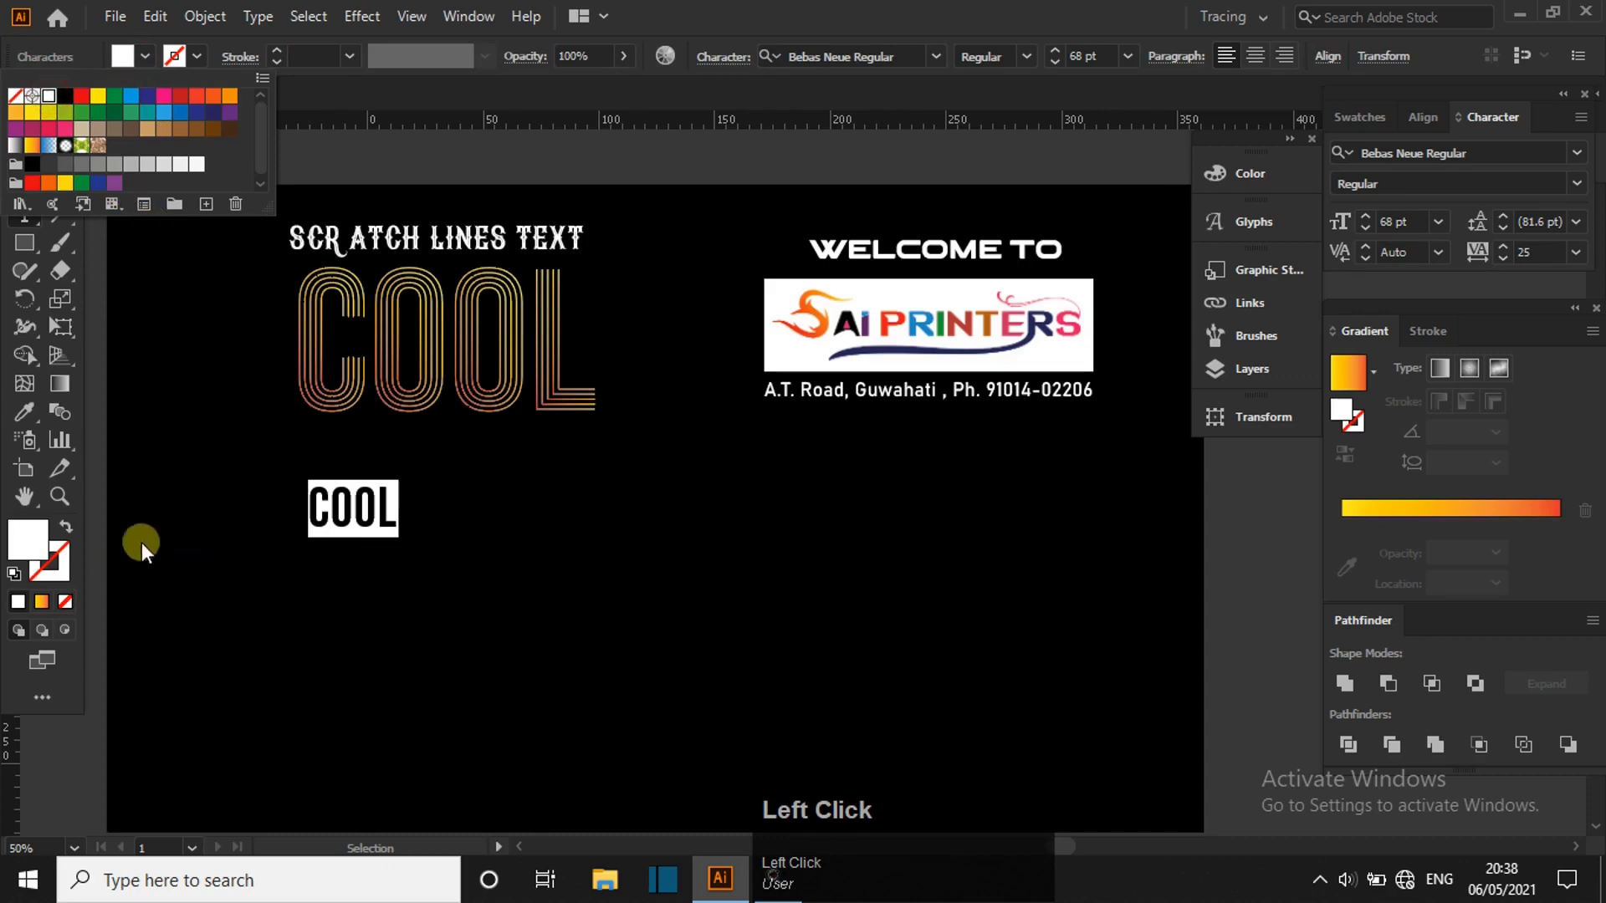
pyautogui.click(252, 649)
pyautogui.click(21, 129)
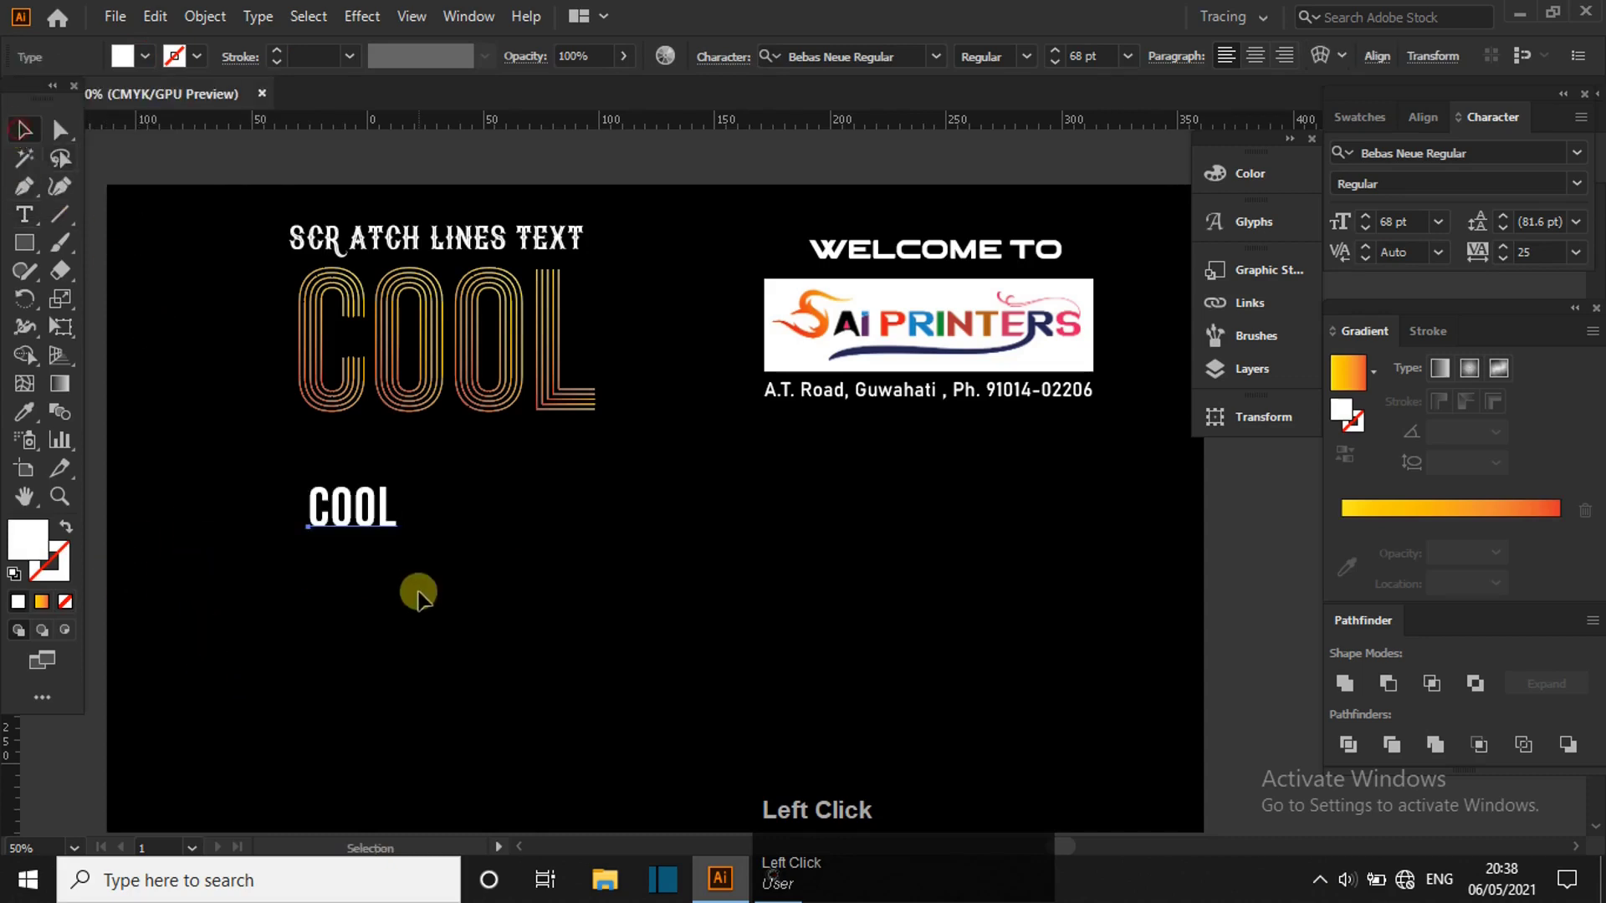
# - Enlarge the white COOL text to about 463 pt and place it just below the gradient lettering
pyautogui.press('r')
pyautogui.press('e')
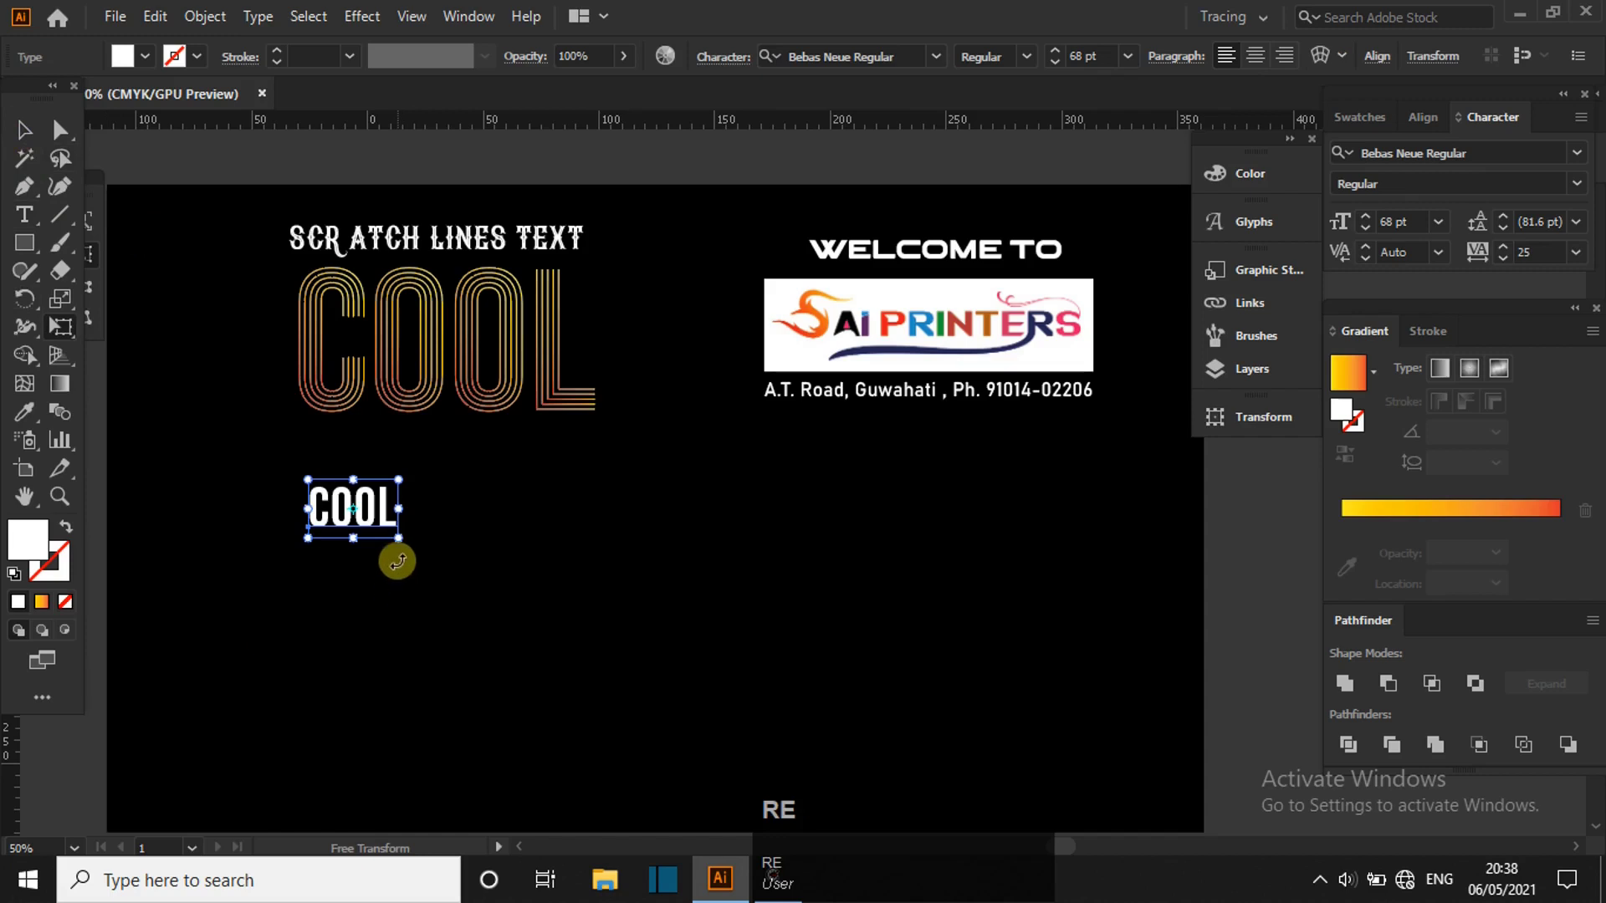
pyautogui.moveTo(400, 543); pyautogui.dragTo(661, 707)
pyautogui.moveTo(483, 519); pyautogui.dragTo(721, 615)
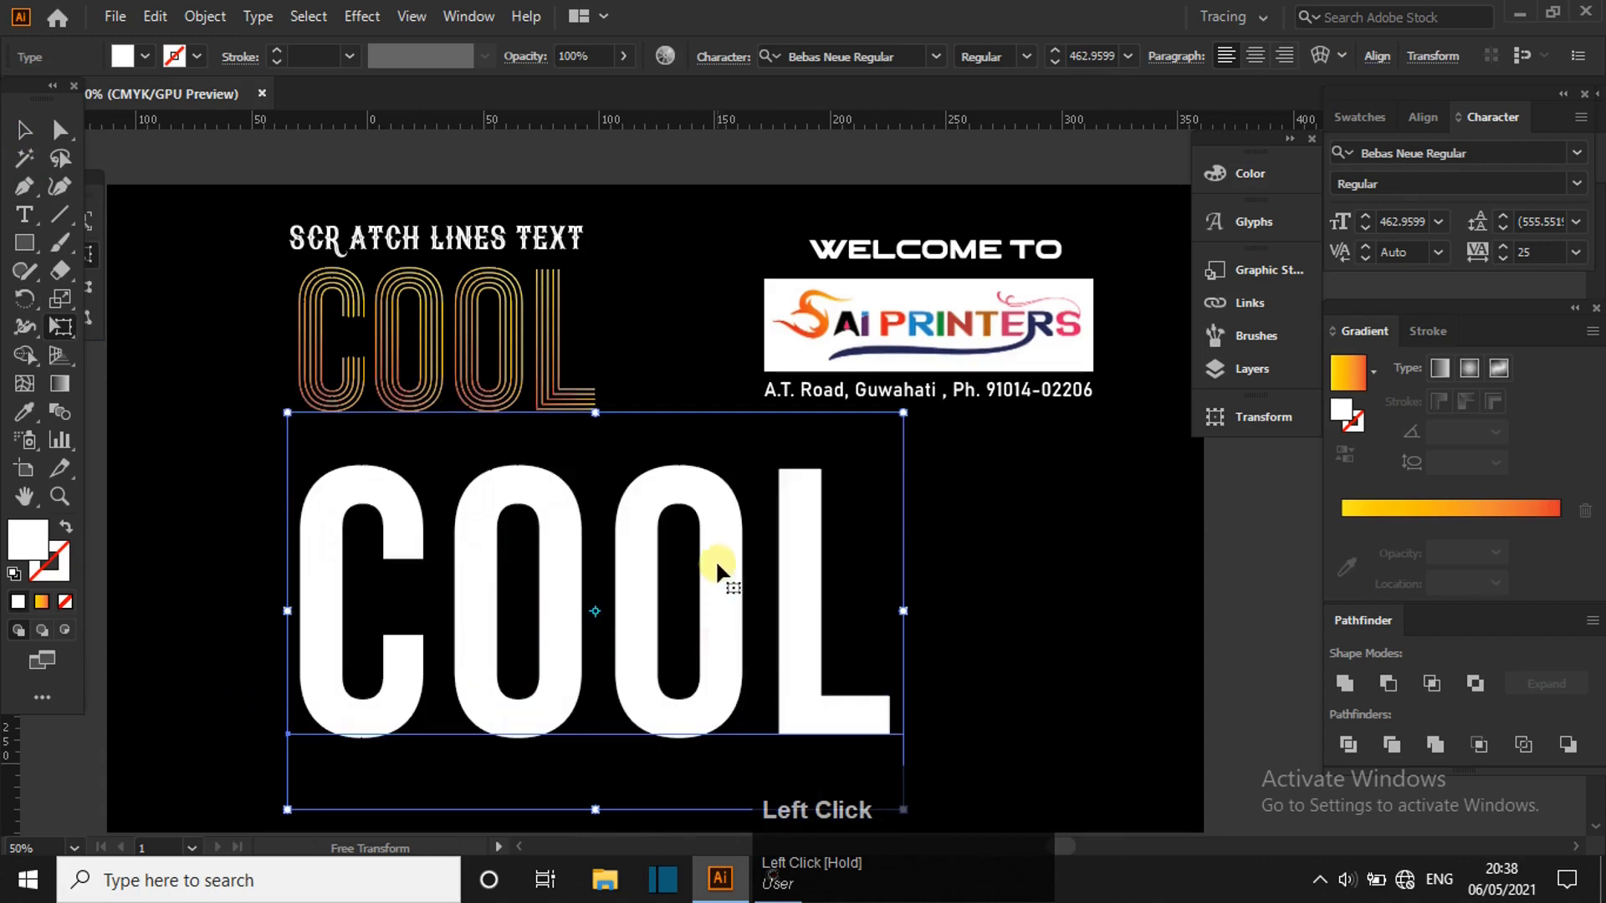
pyautogui.scroll(-3, 715, 572)
pyautogui.moveTo(710, 438); pyautogui.dragTo(644, 435)
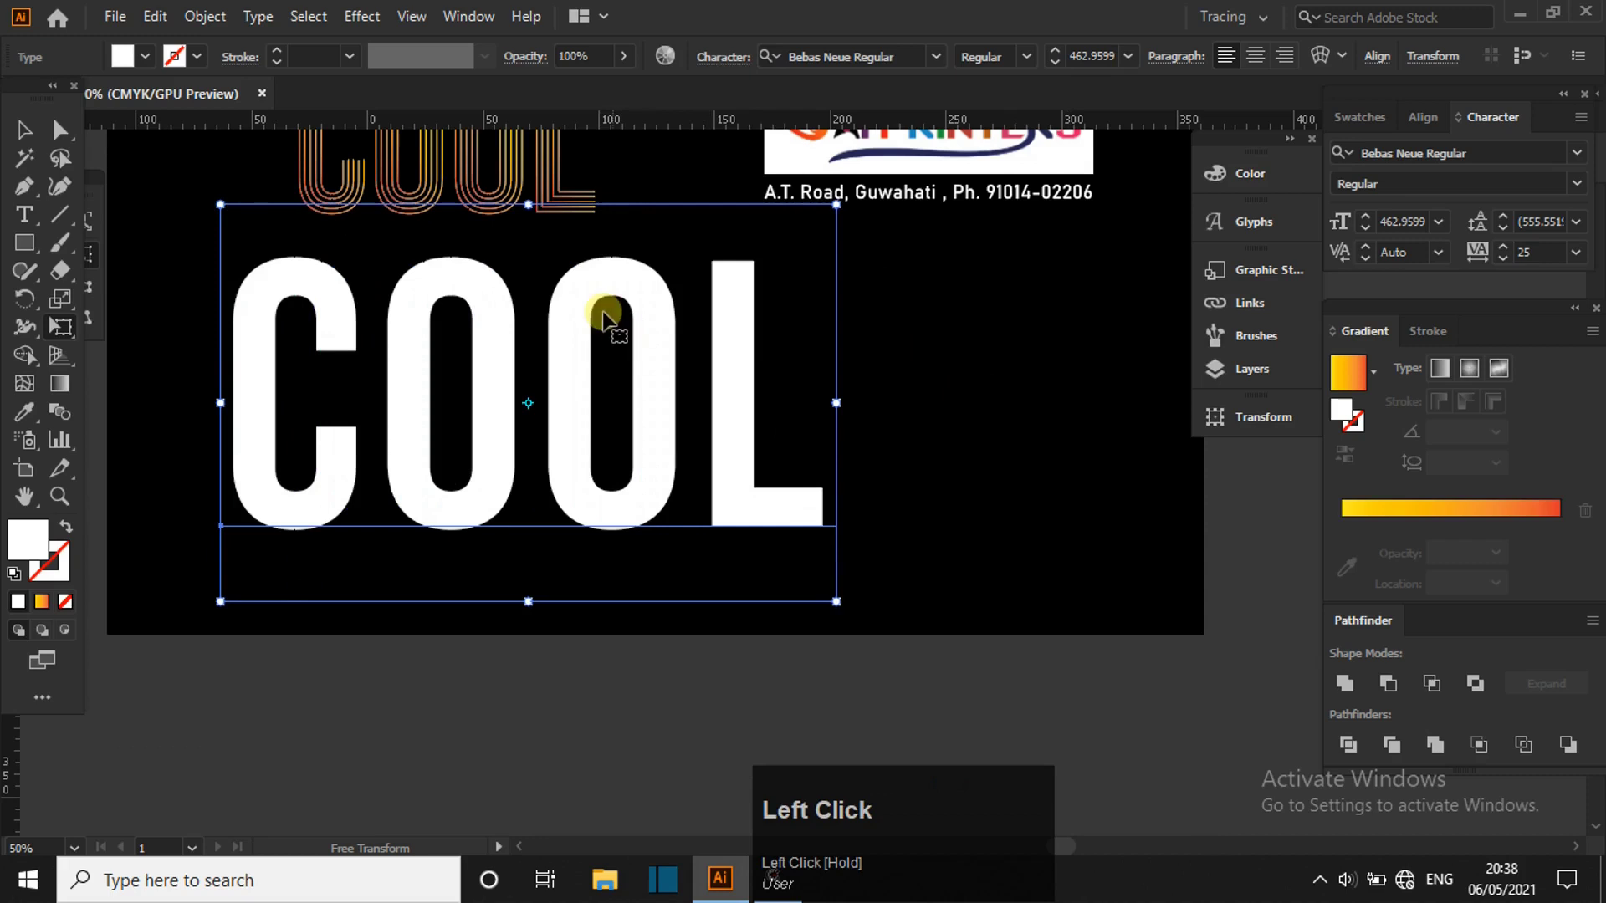
# - Convert the large COOL text to outlines and give it no fill and a 2 pt white stroke
pyautogui.rightClick(602, 279)
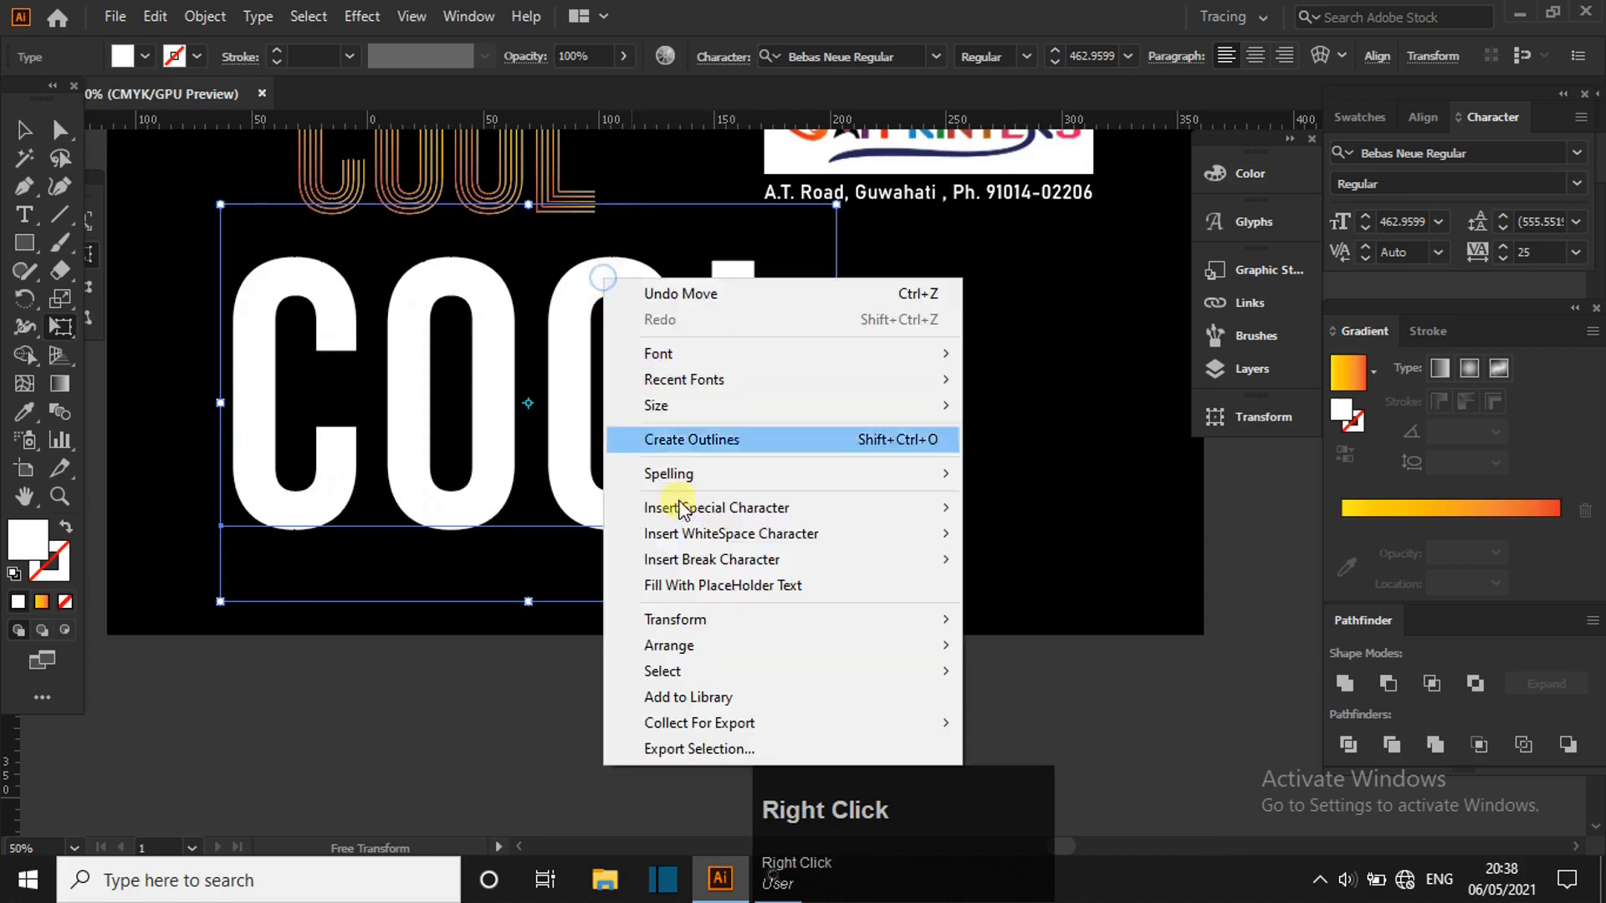
pyautogui.click(721, 440)
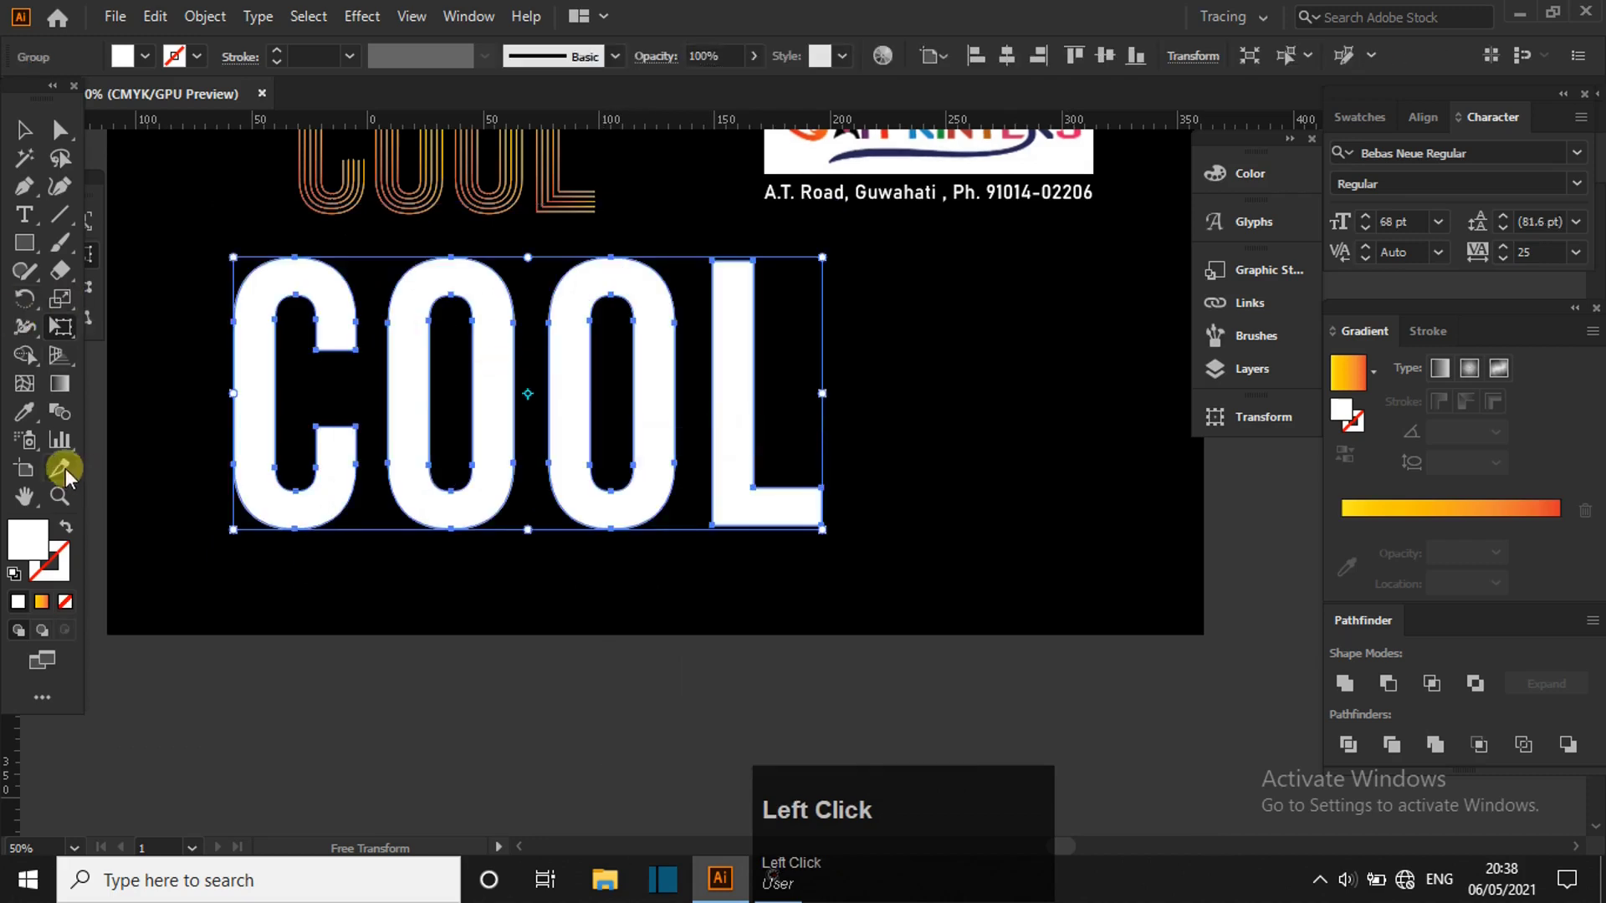
pyautogui.click(66, 525)
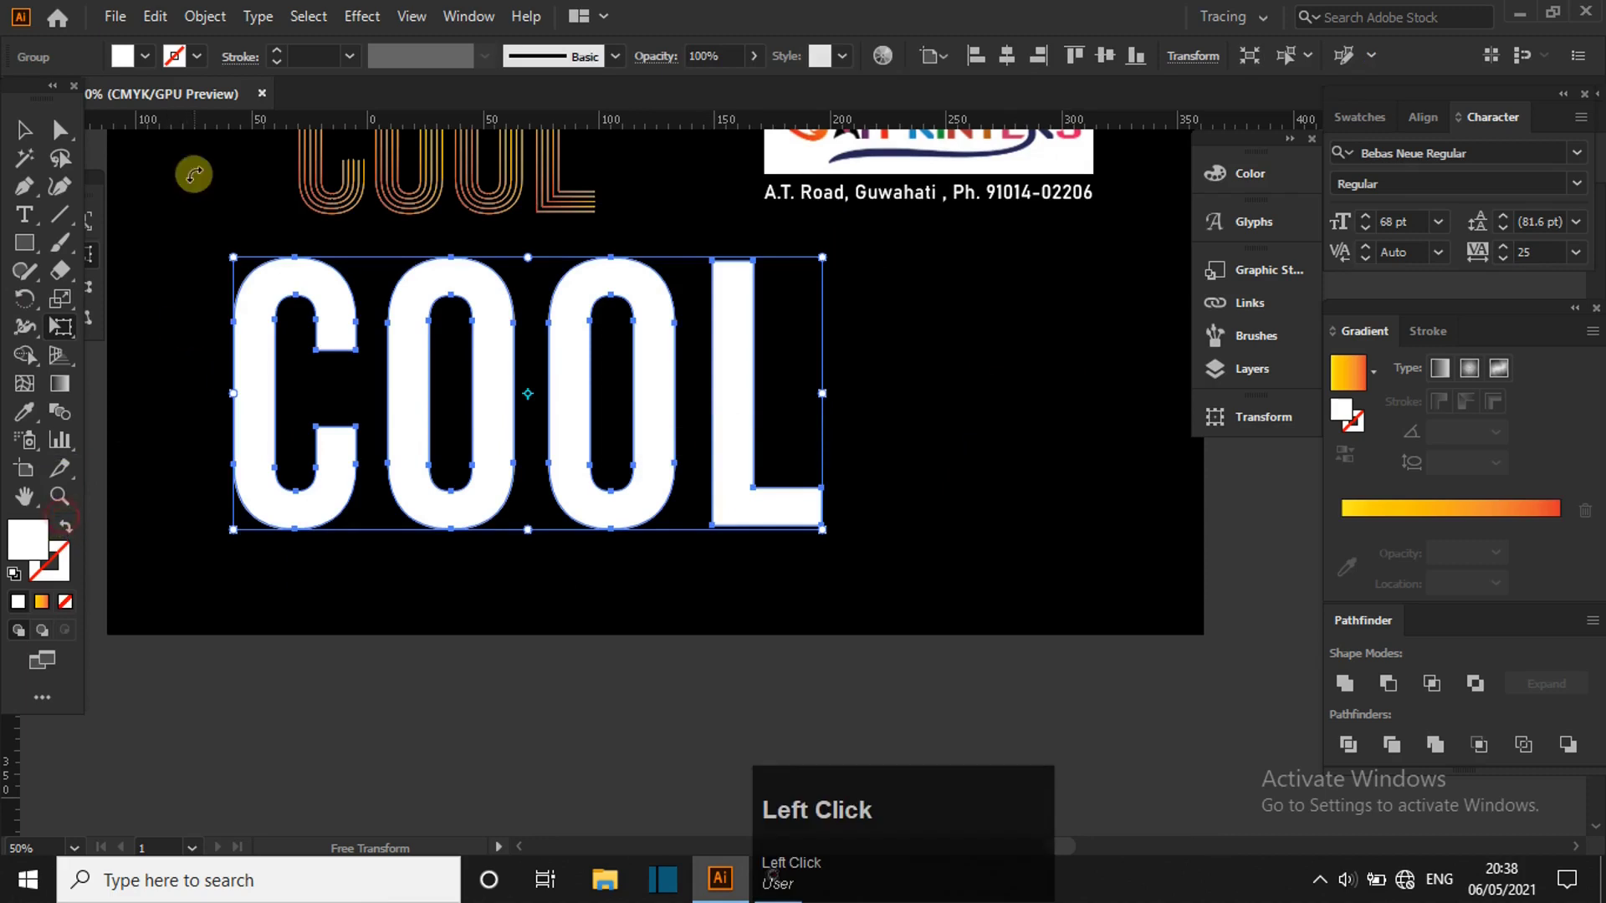
pyautogui.click(63, 524)
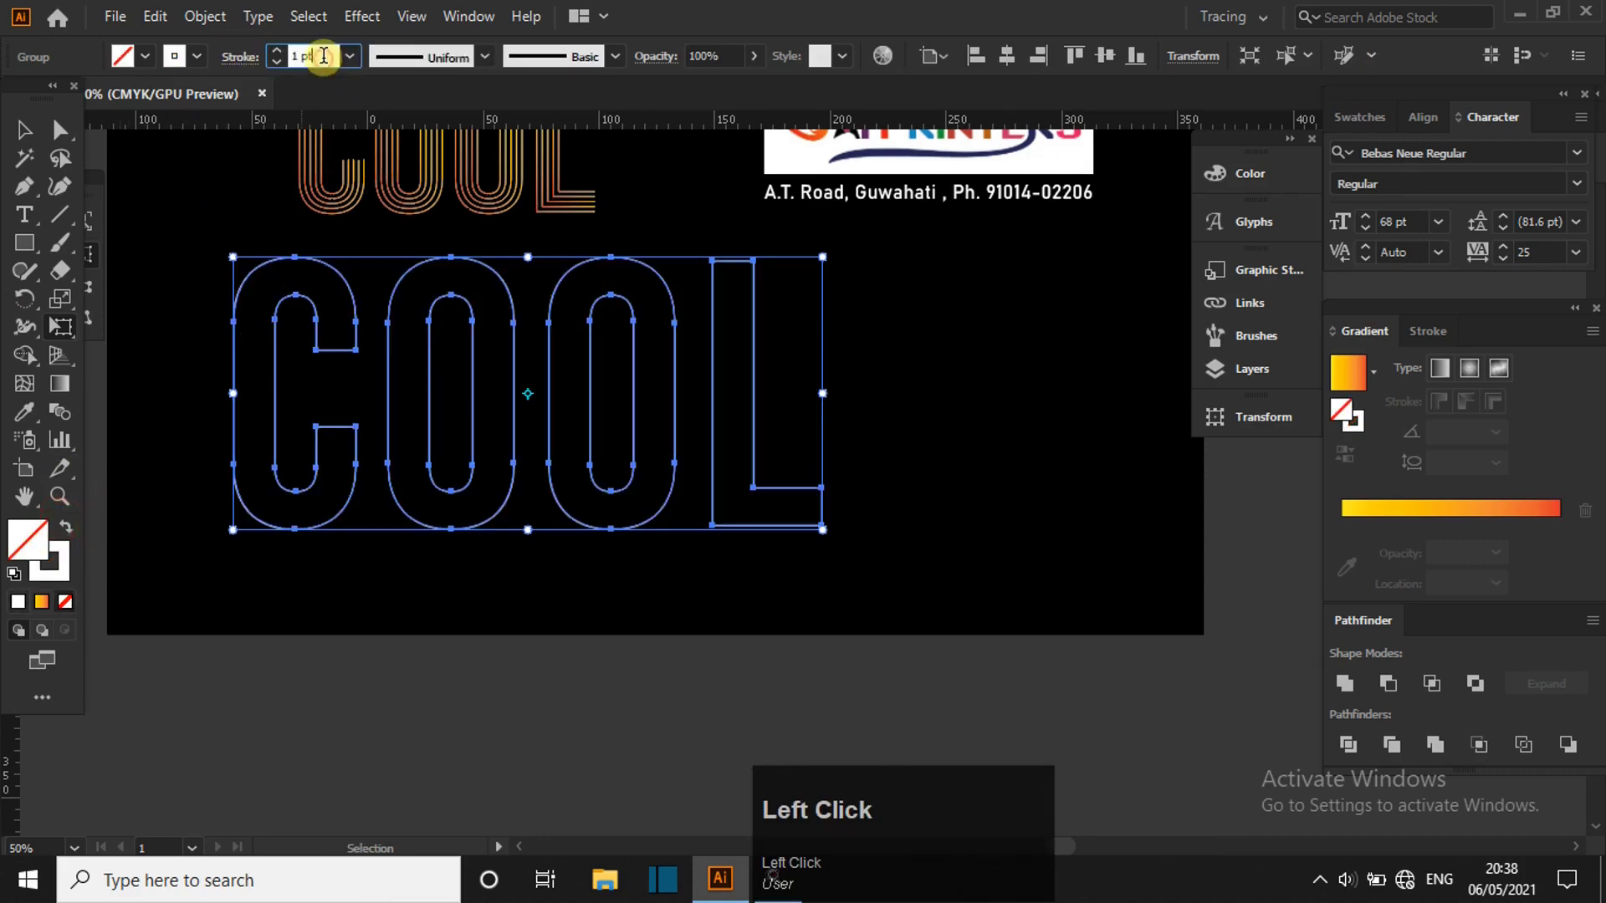
pyautogui.scroll(1, 323, 56)
pyautogui.click(24, 130)
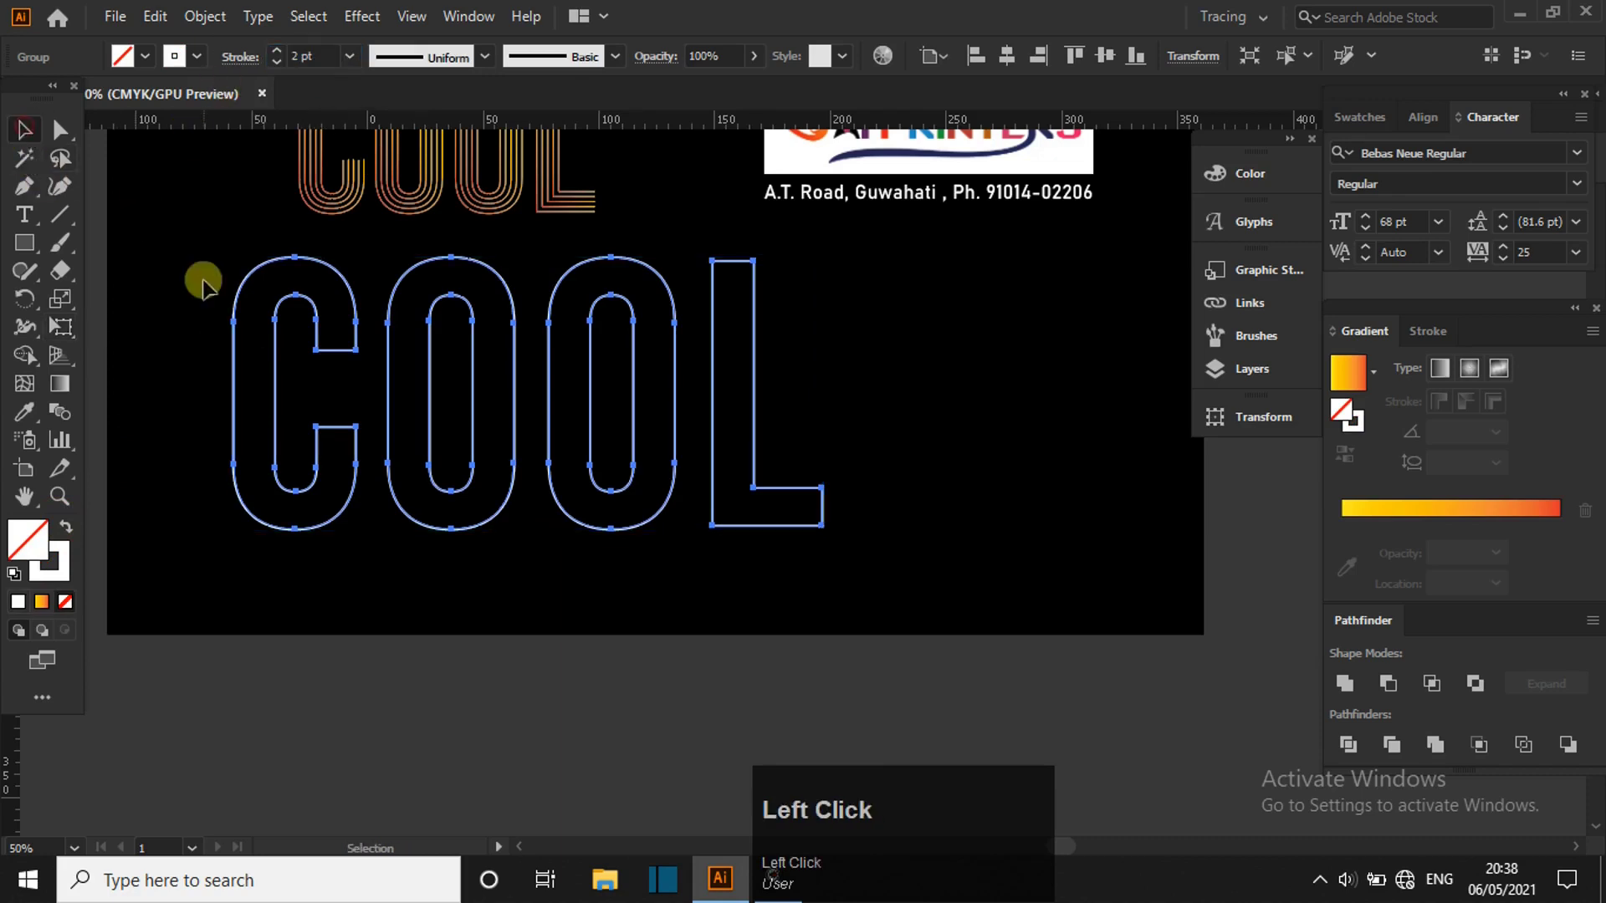
# - Expand the COOL outlines with only the Fill option enabled and Stroke turned off
pyautogui.click(205, 20)
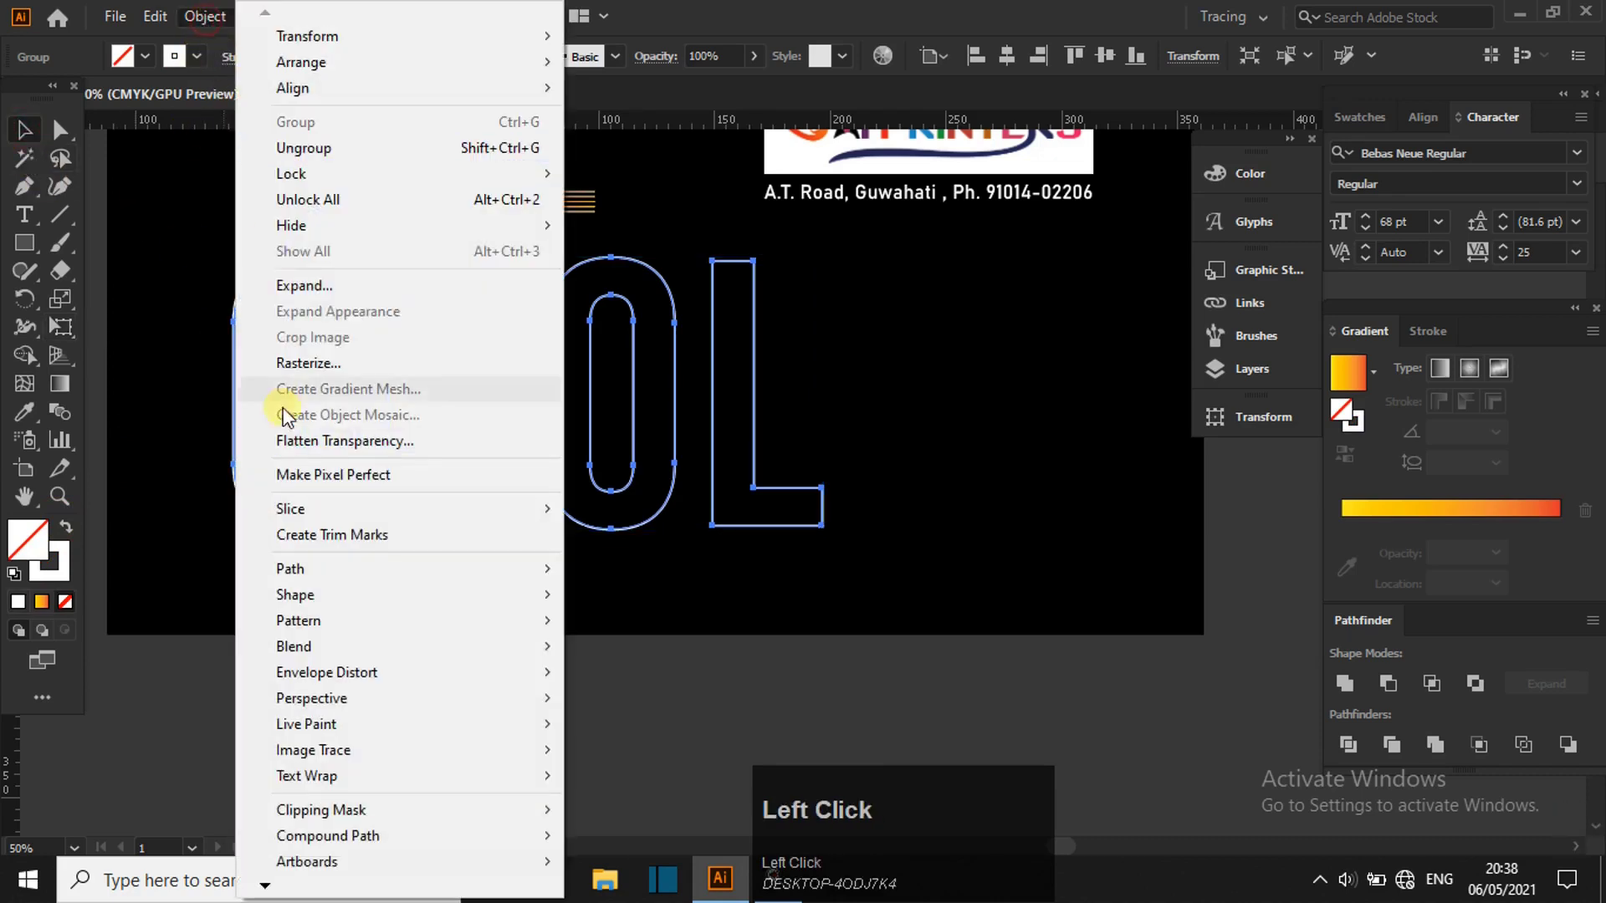
pyautogui.click(333, 285)
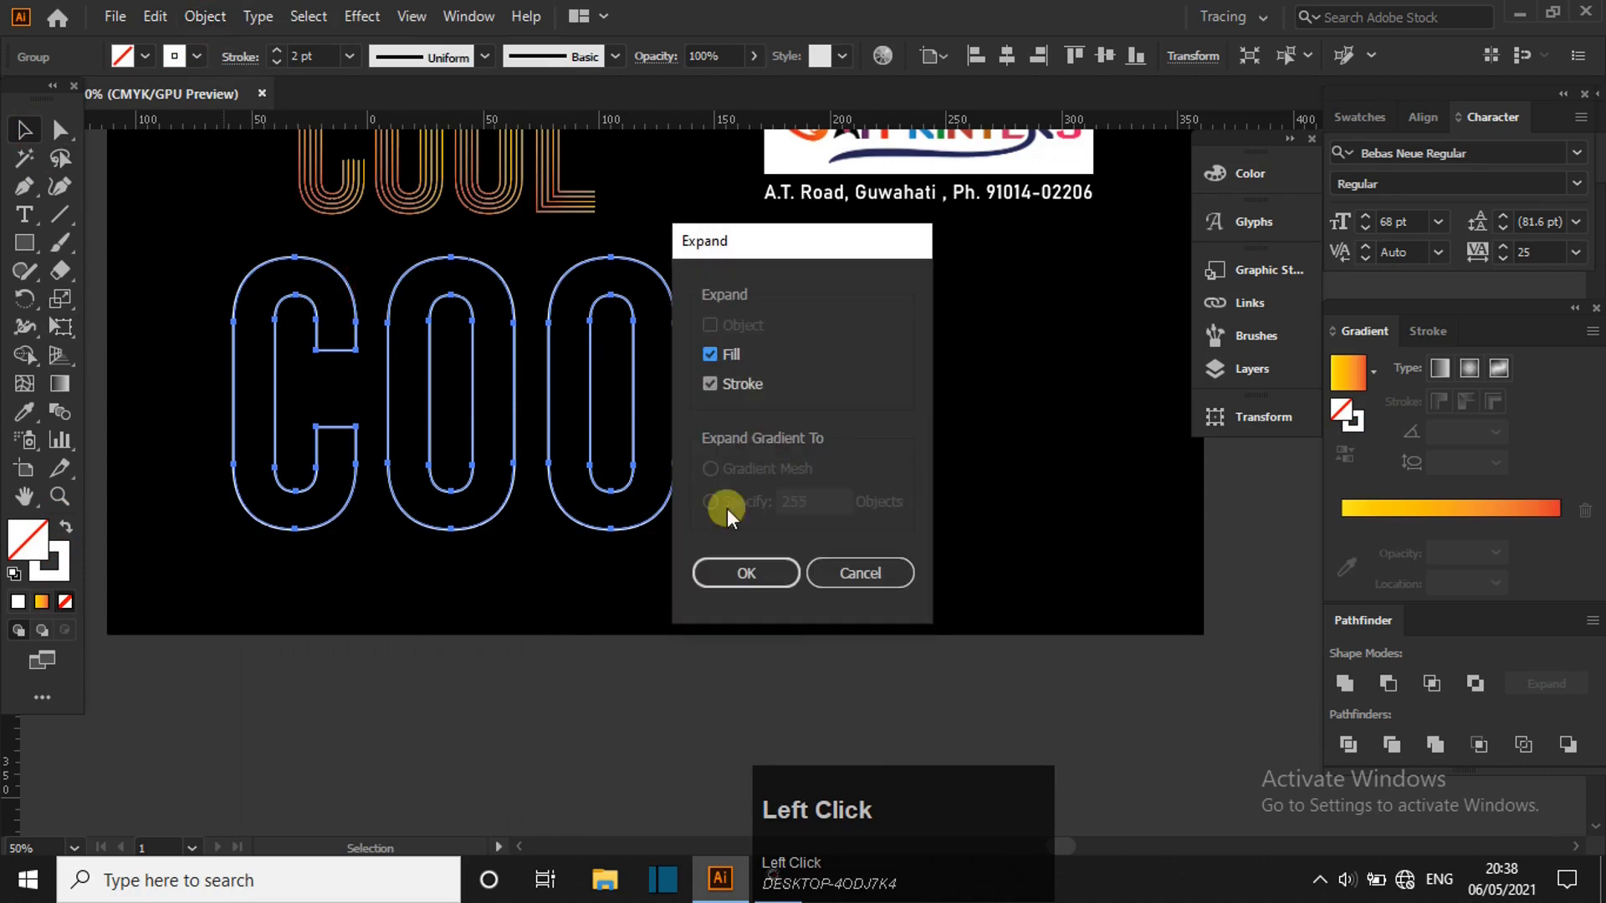
pyautogui.click(717, 381)
pyautogui.click(736, 572)
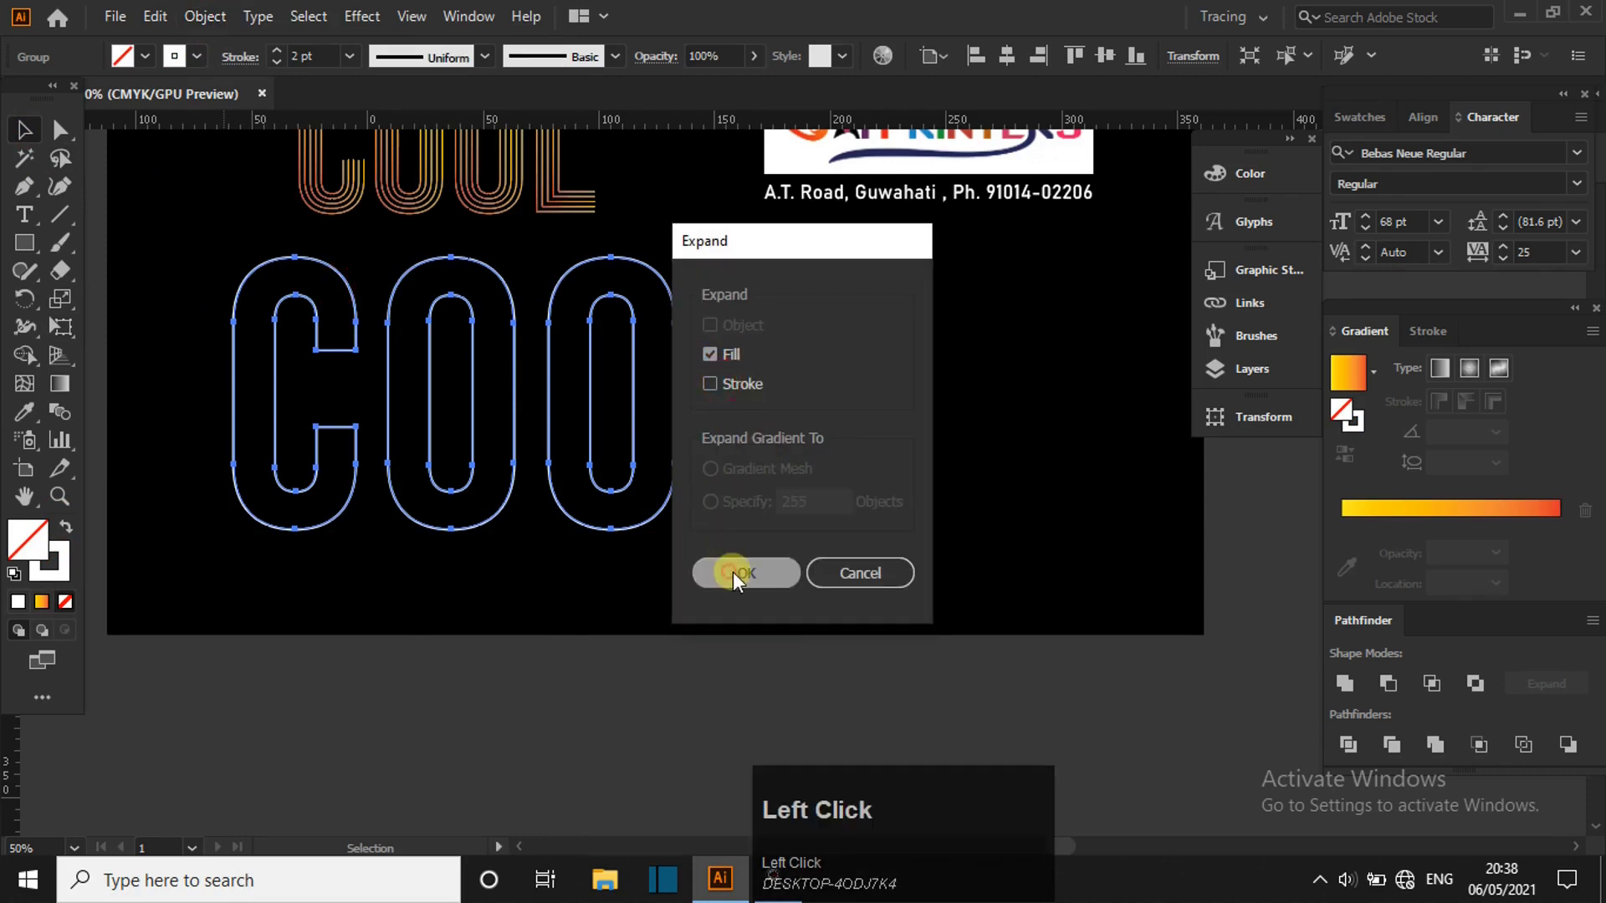
# - Ungroup the COOL outlines into separate letters and clear the selection
pyautogui.rightClick(262, 263)
pyautogui.click(347, 458)
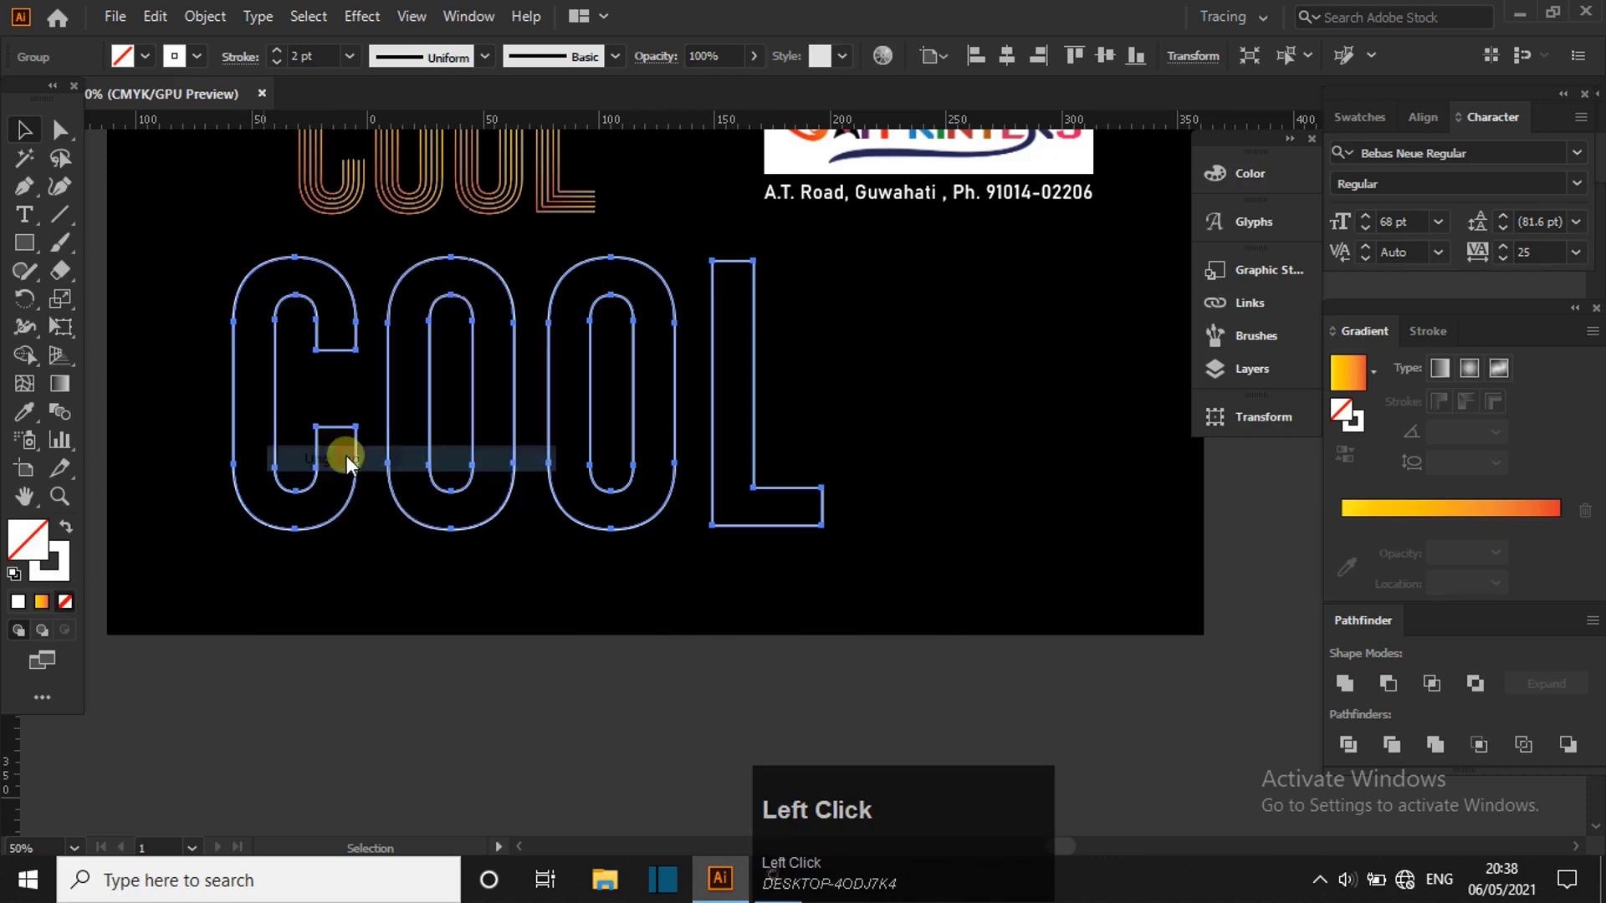
pyautogui.click(201, 243)
# - Ungroup the letter C and release its compound path so it is a plain path
pyautogui.click(344, 500)
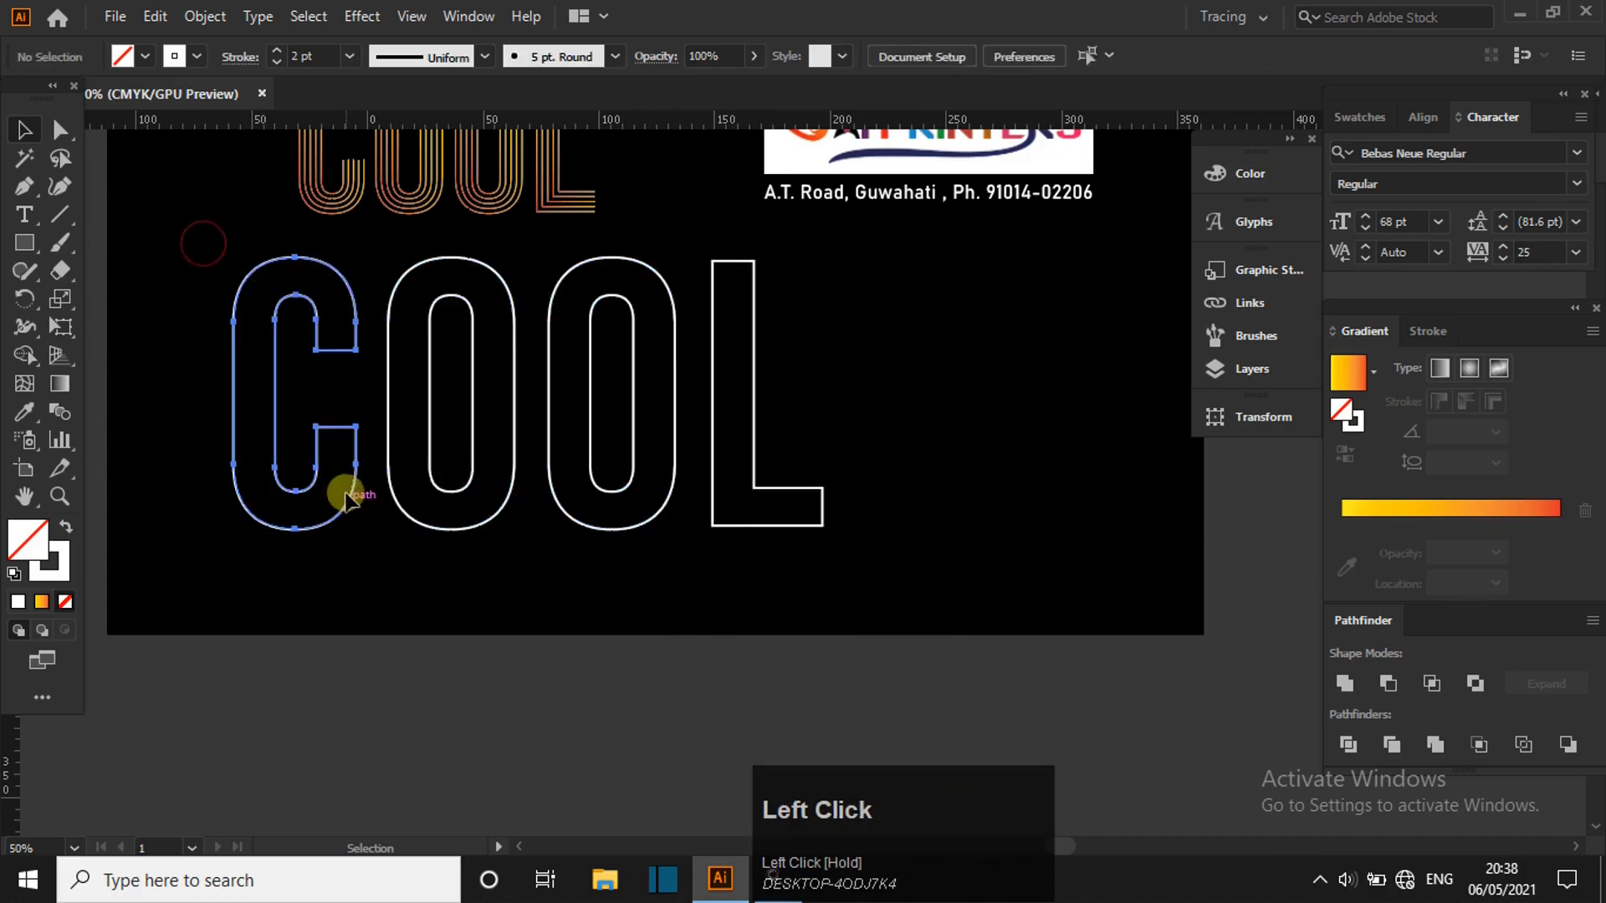
pyautogui.click(303, 368)
pyautogui.rightClick(290, 289)
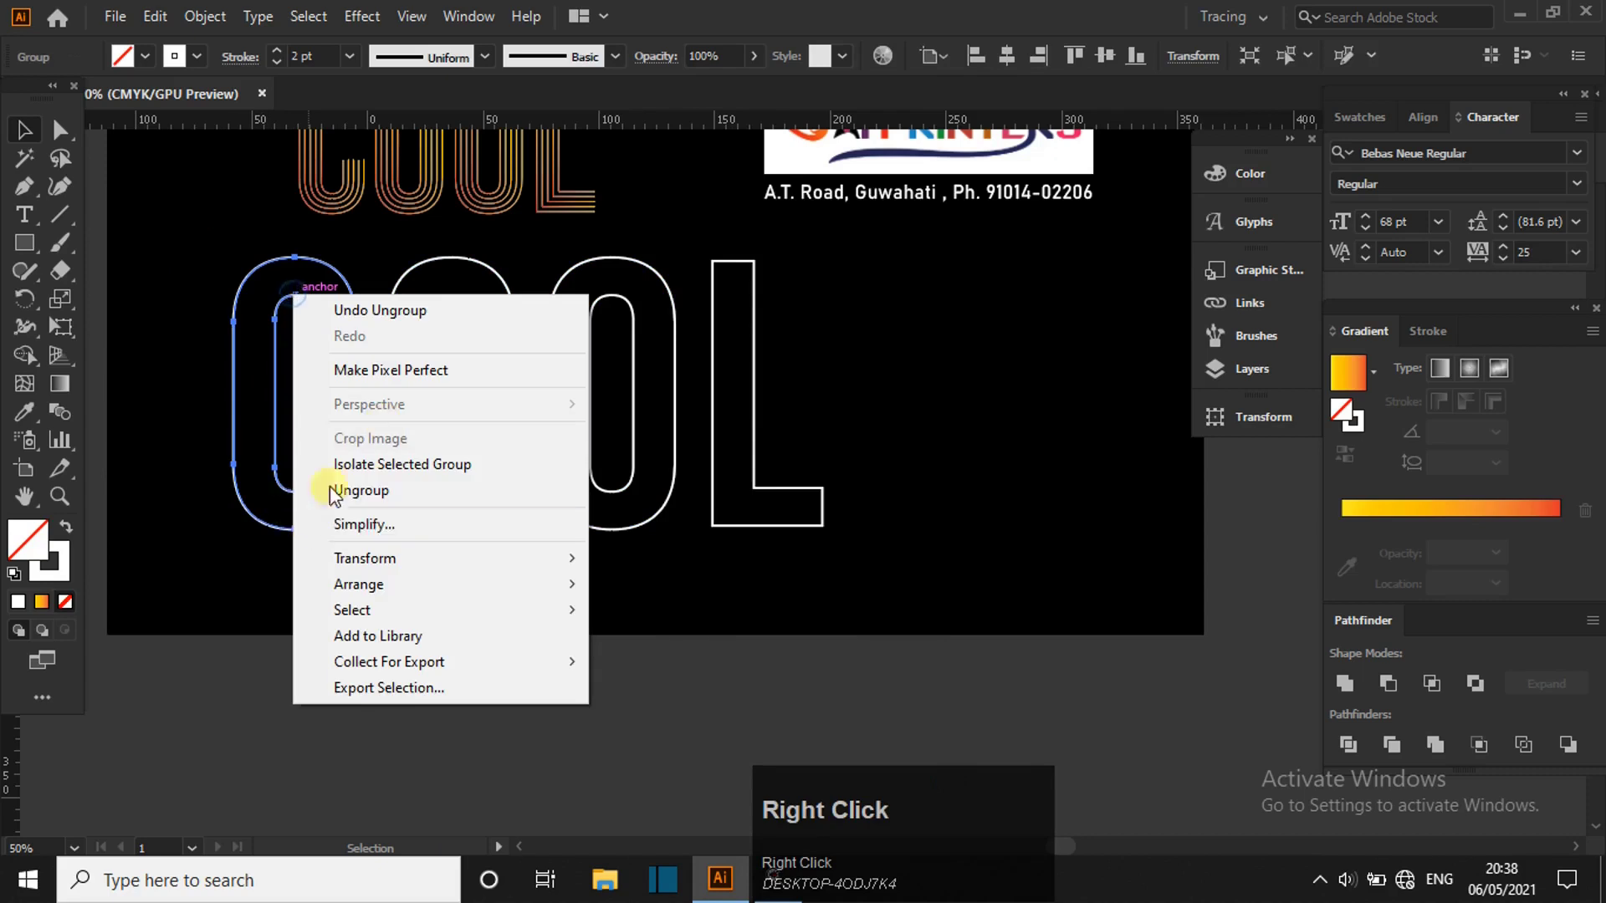
pyautogui.click(360, 491)
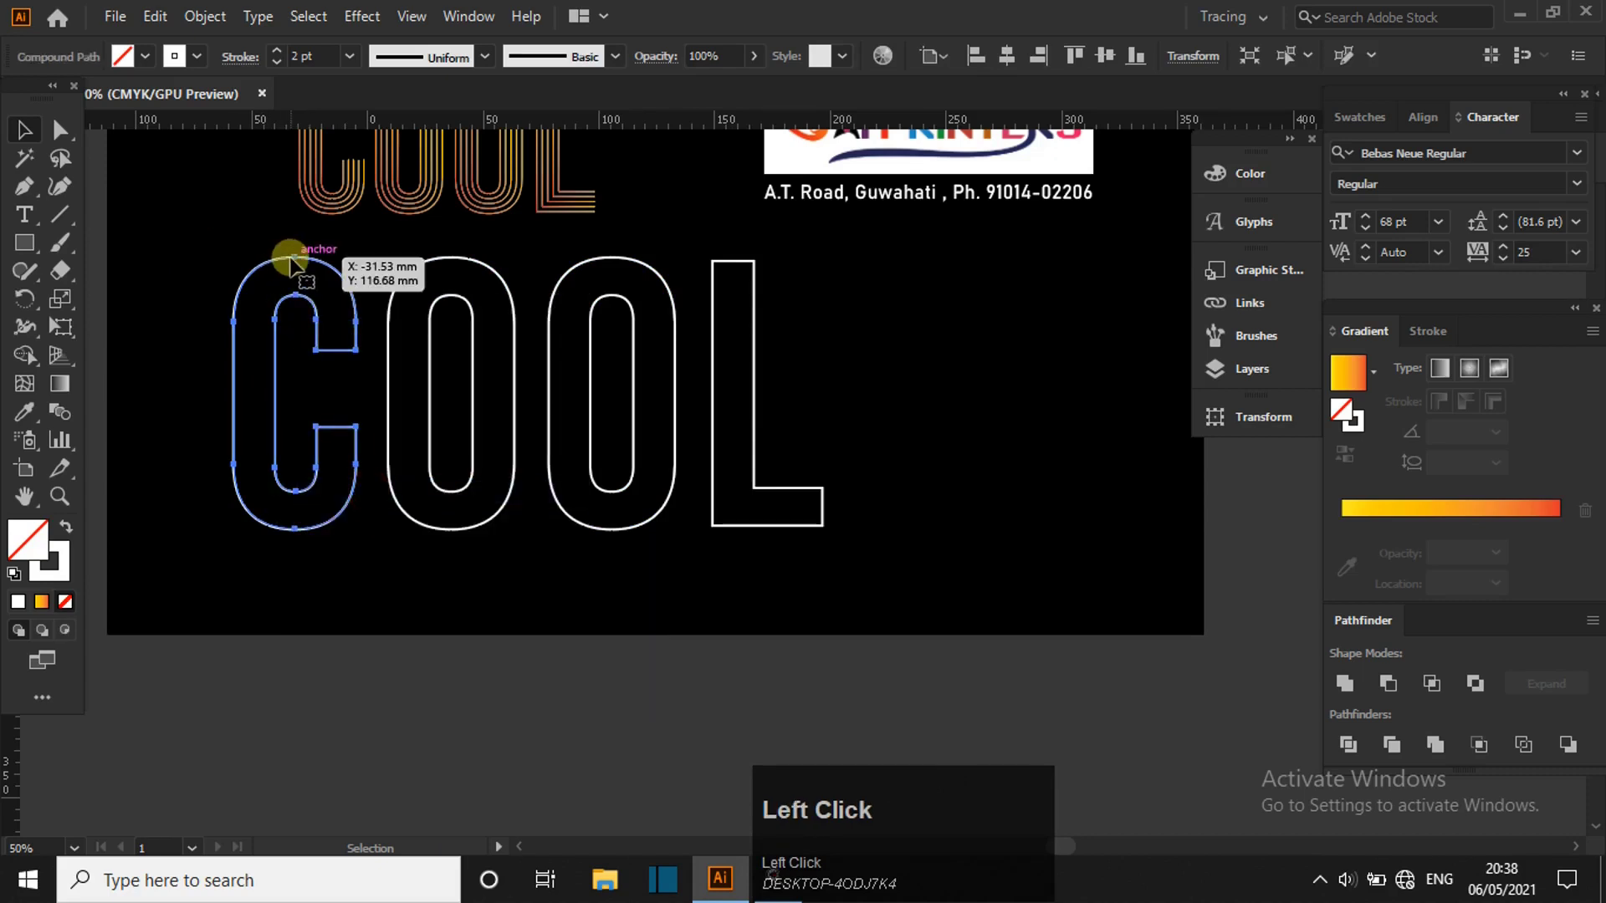
pyautogui.rightClick(291, 260)
pyautogui.click(388, 428)
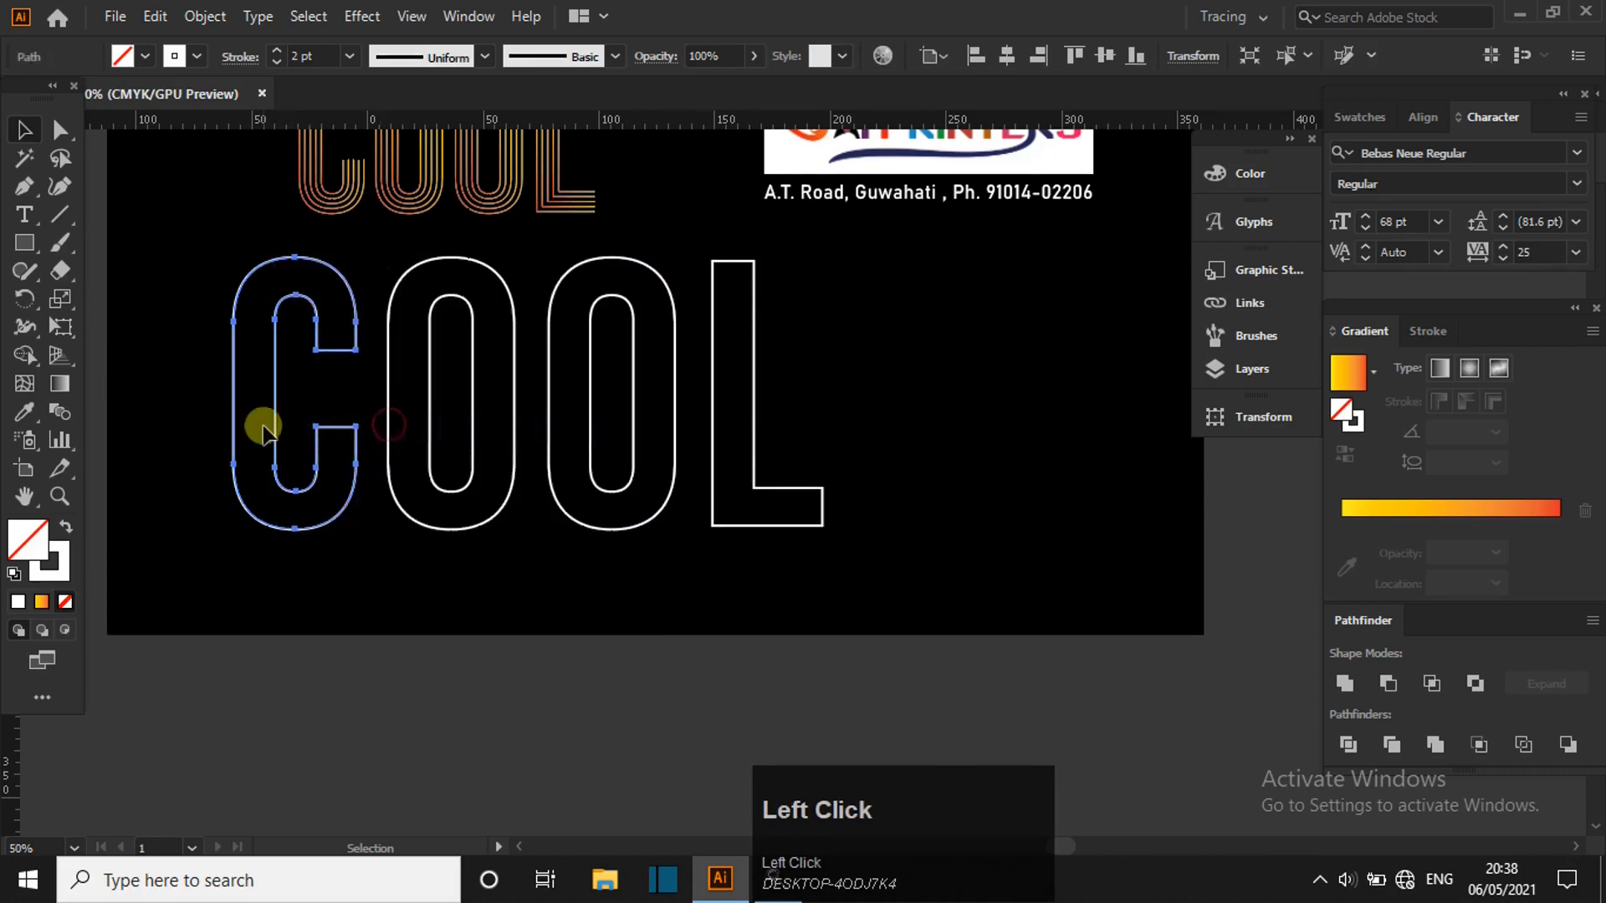
# - Remove the two short horizontal end segments of the C with the Pen tool, leaving separate inner and outer open curves
pyautogui.press('p')
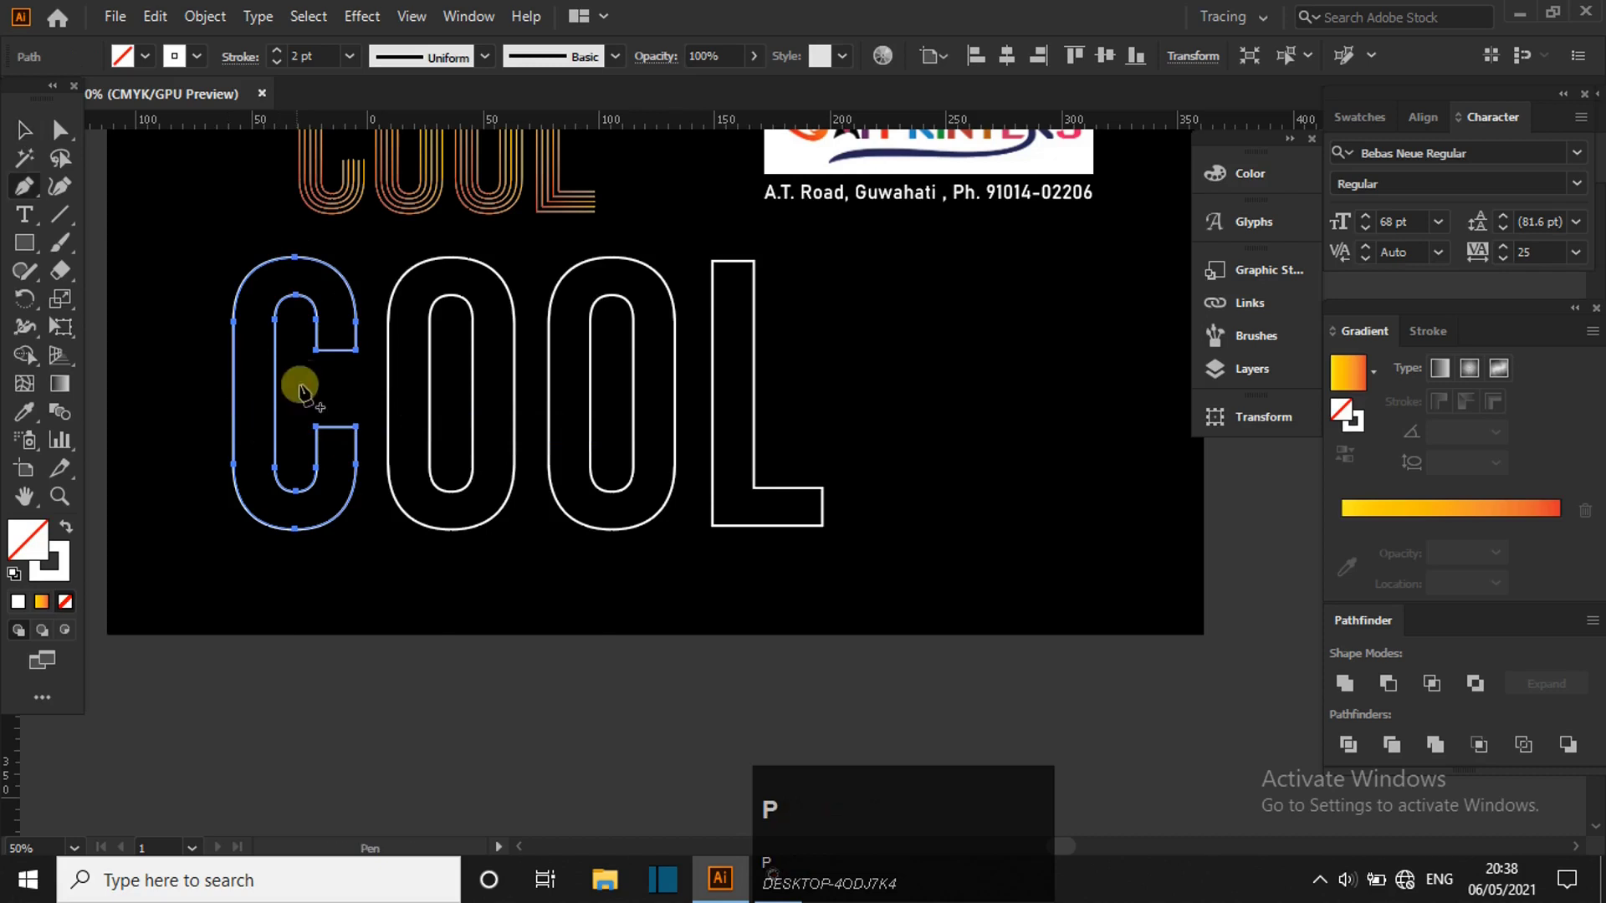
pyautogui.click(335, 350)
pyautogui.press('Delete')
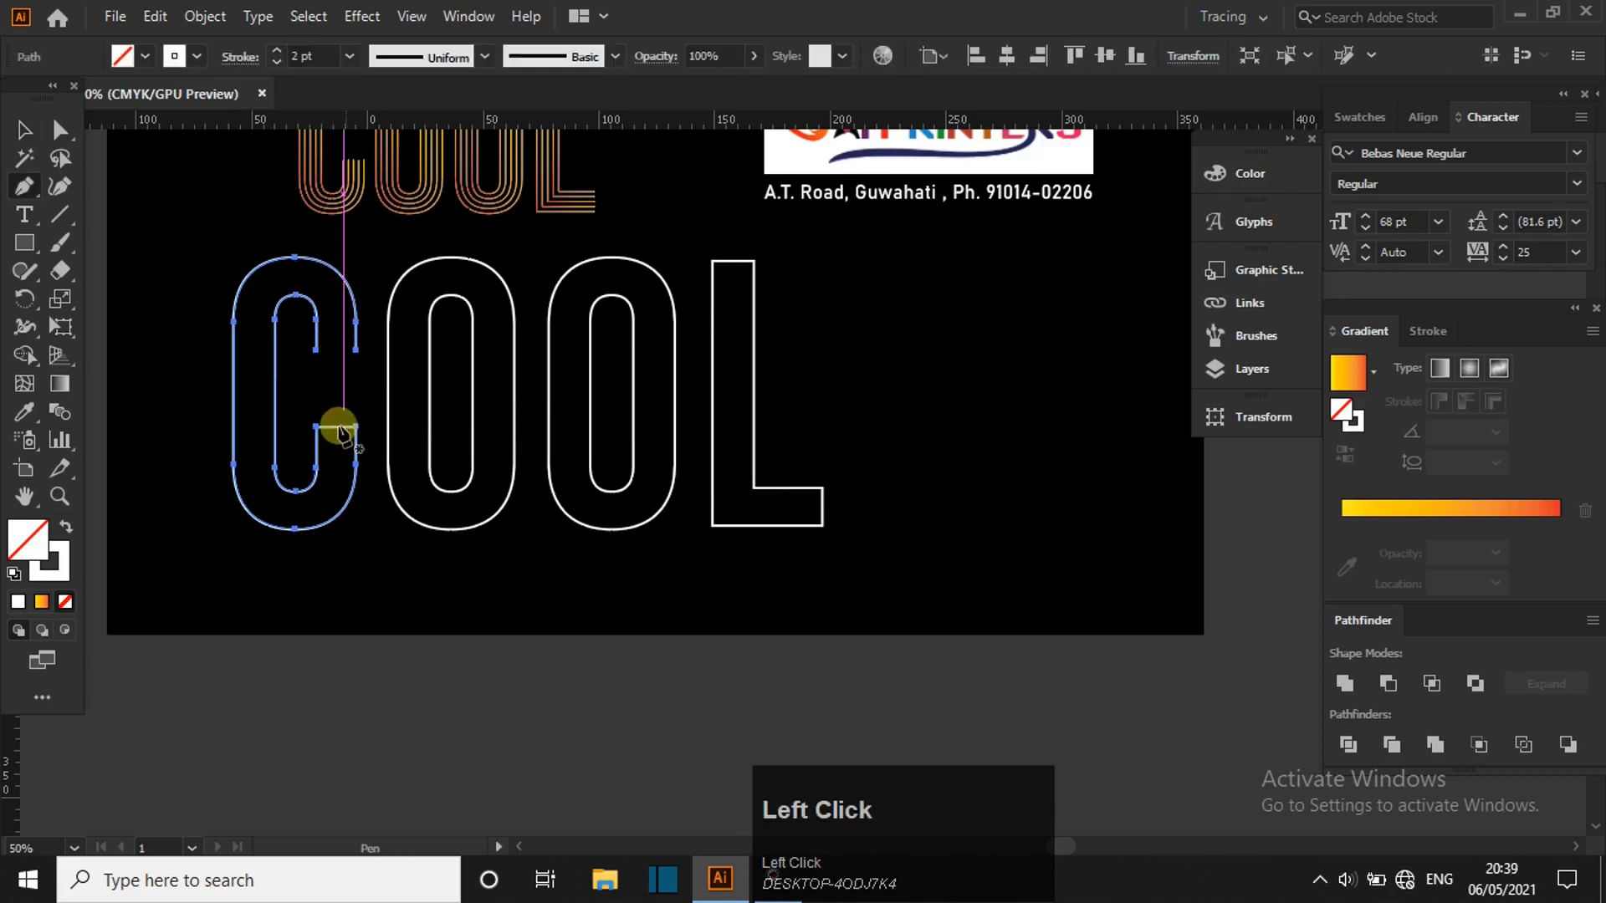
pyautogui.click(339, 427)
pyautogui.press('Delete')
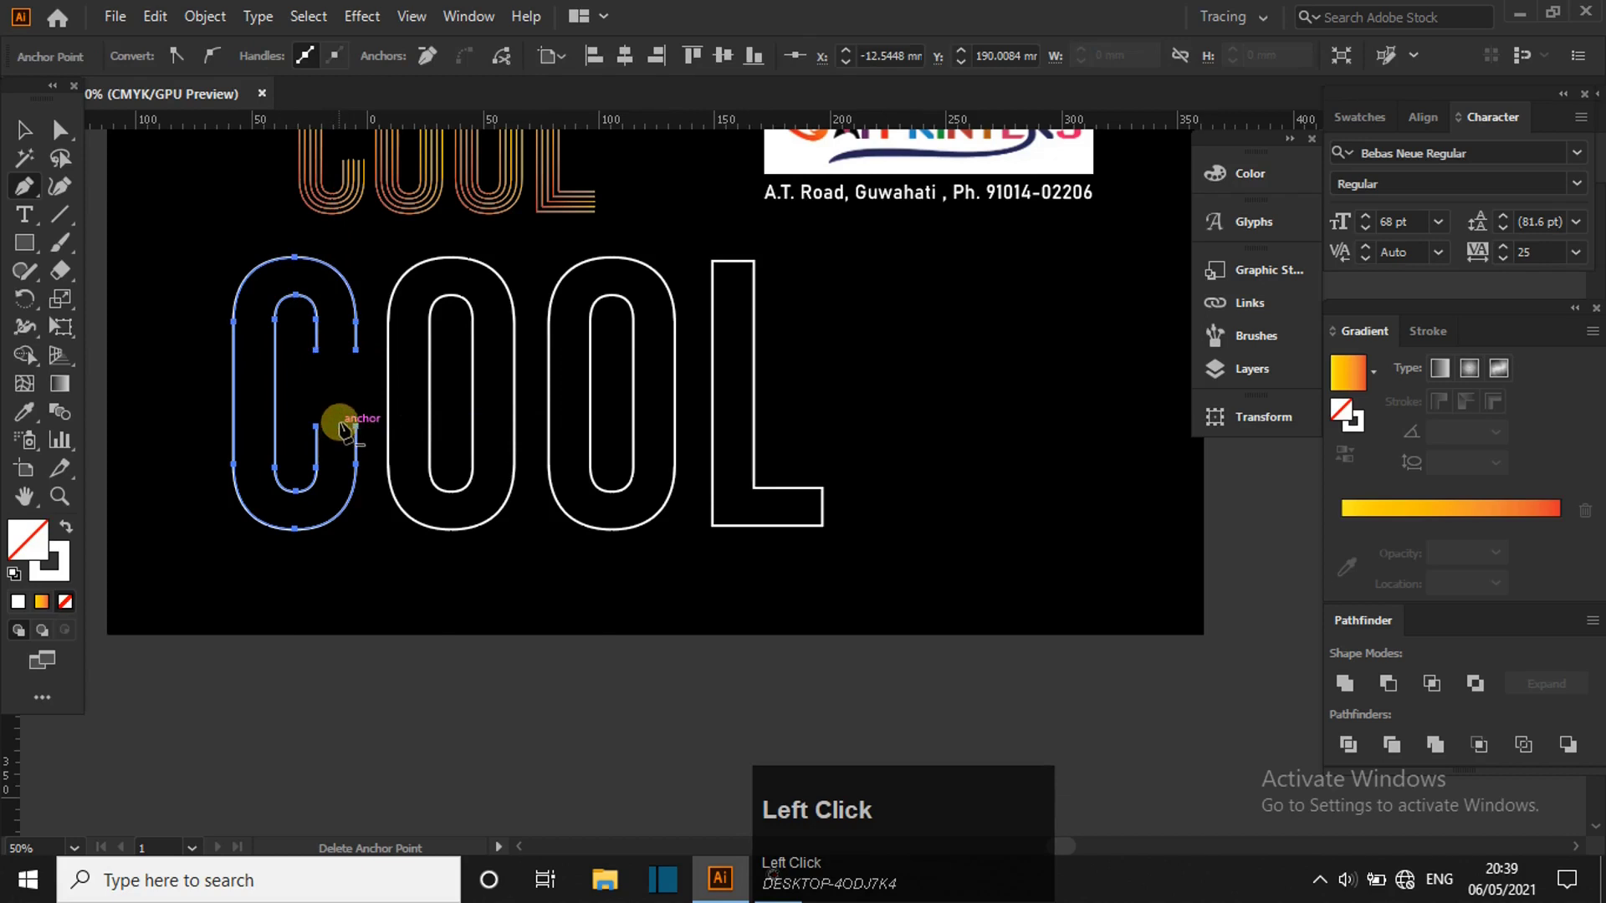
# - Ungroup the first letter O and release its compound path into separate inner and outer paths
pyautogui.press('v')
pyautogui.moveTo(426, 362); pyautogui.dragTo(507, 481)
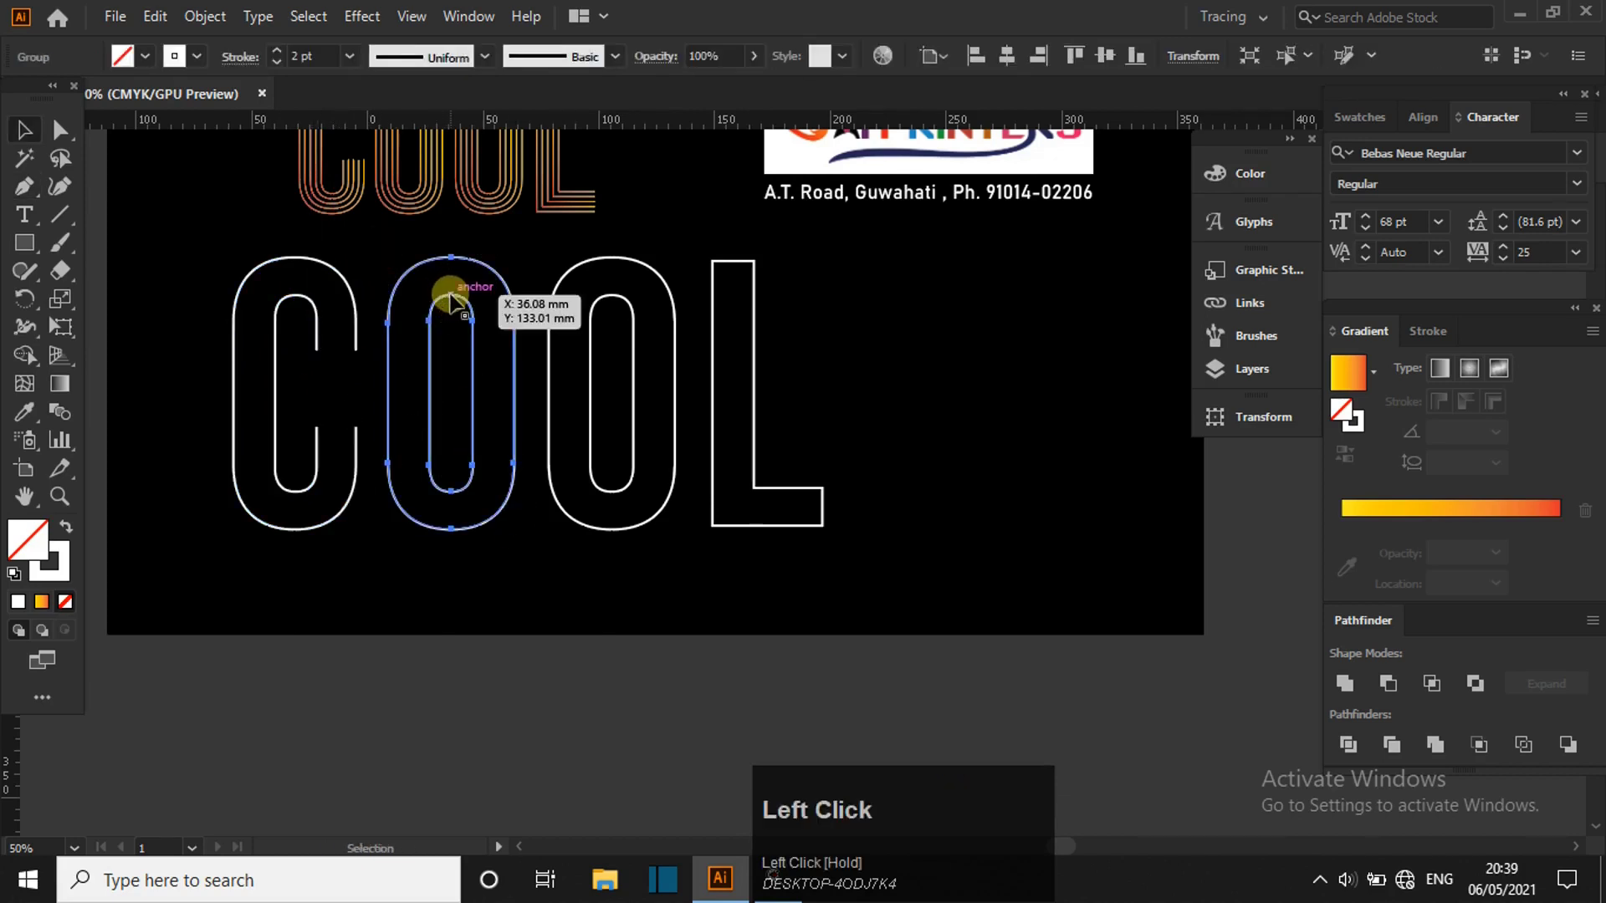
pyautogui.rightClick(449, 292)
pyautogui.click(530, 490)
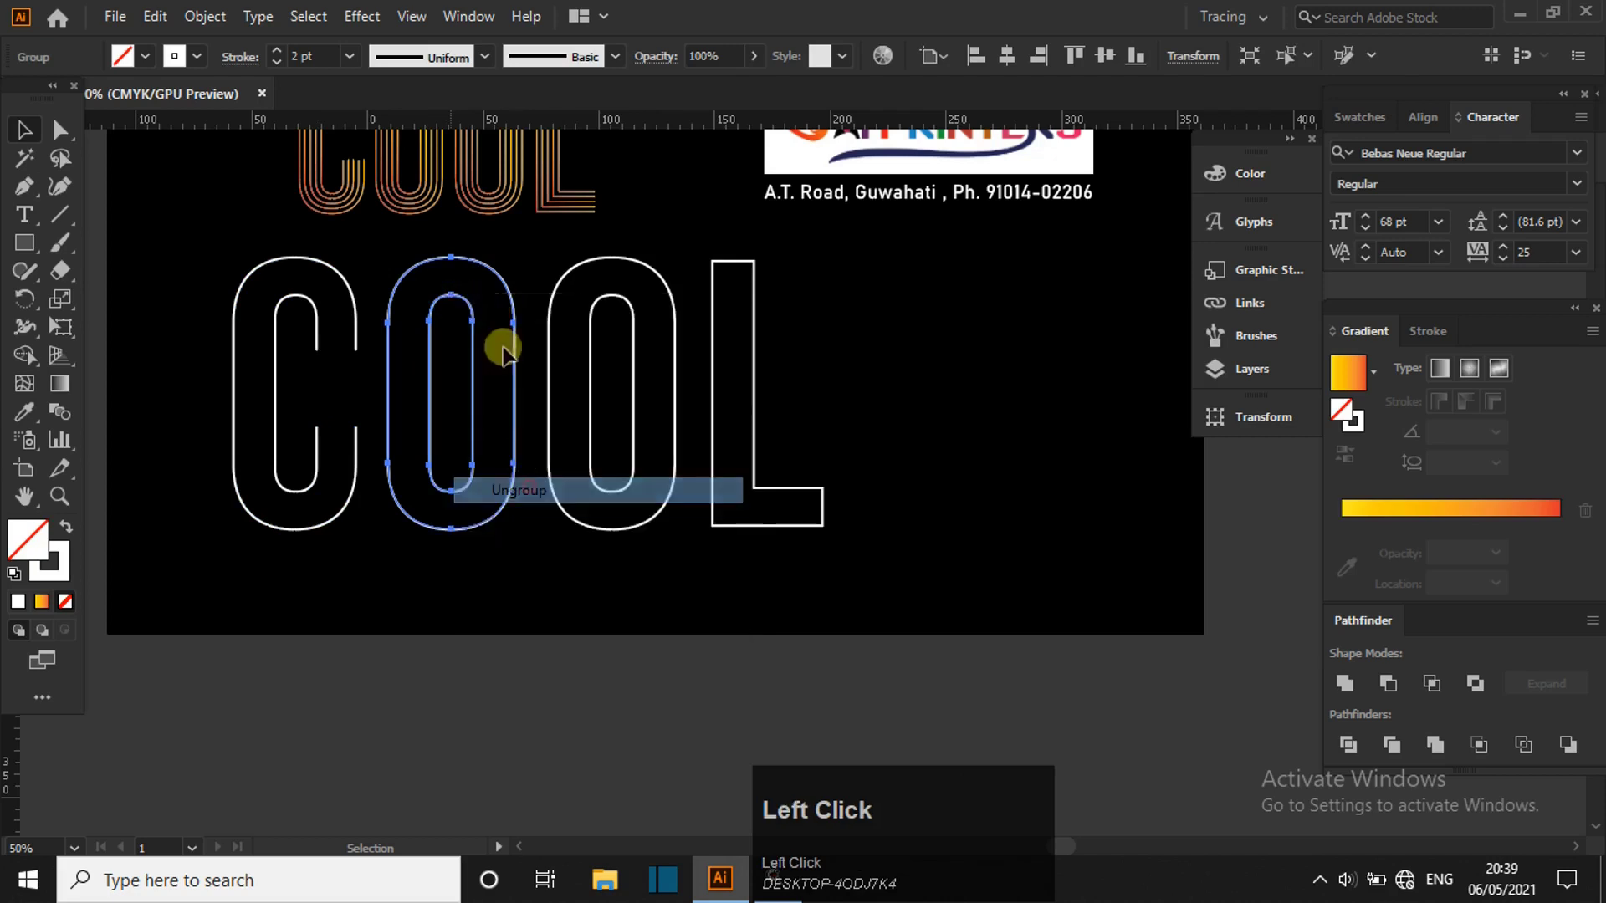
pyautogui.rightClick(449, 258)
pyautogui.click(536, 427)
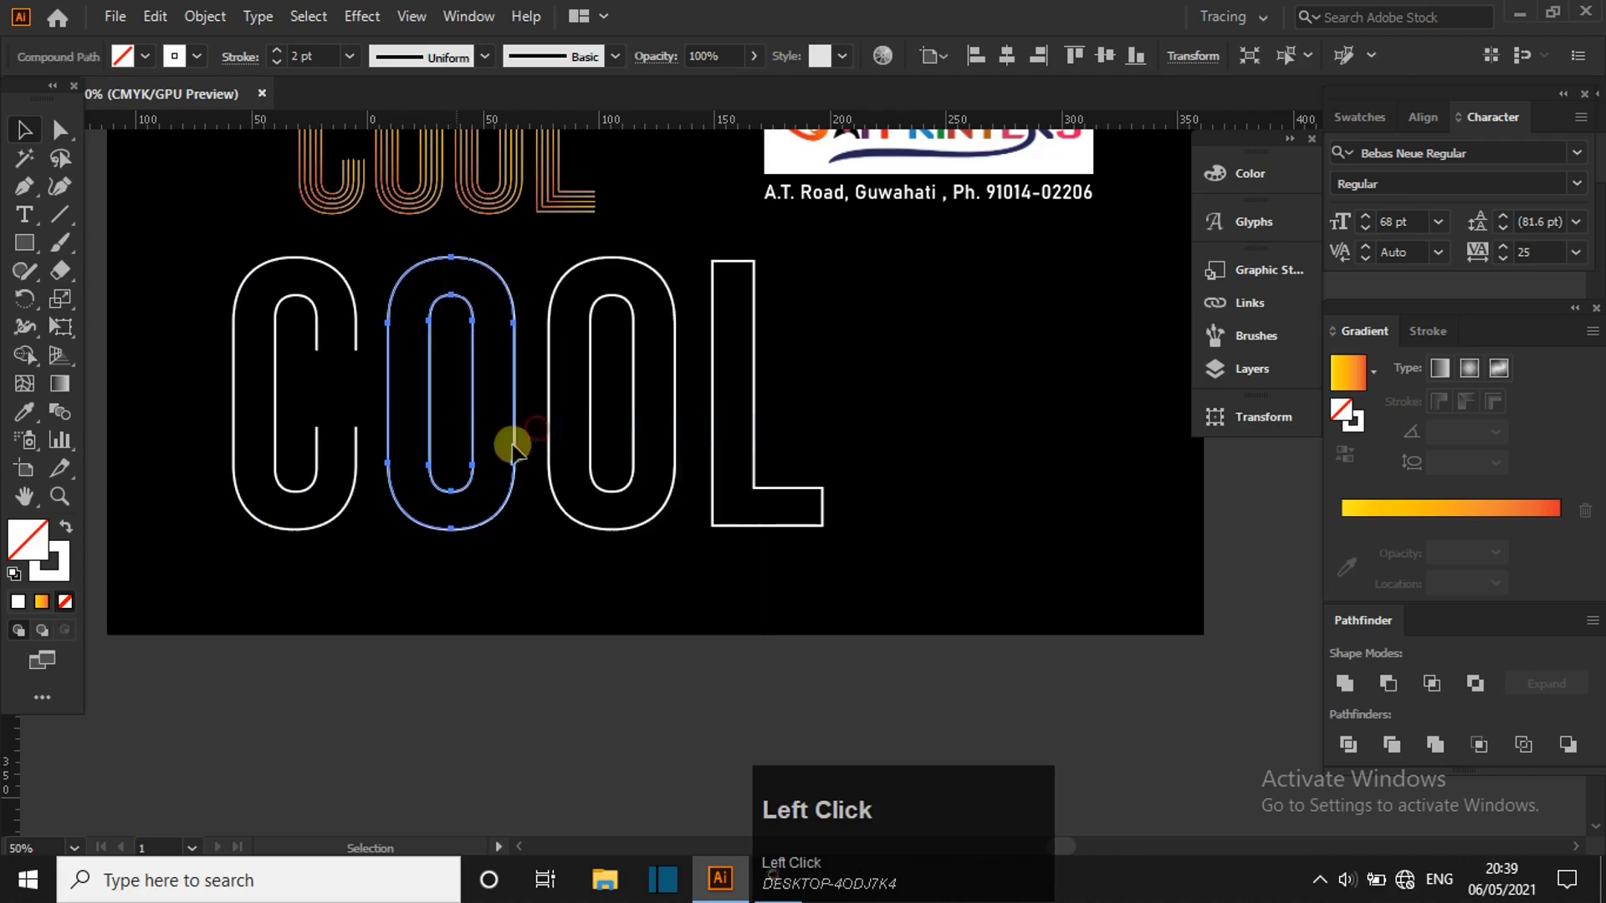
pyautogui.click(537, 261)
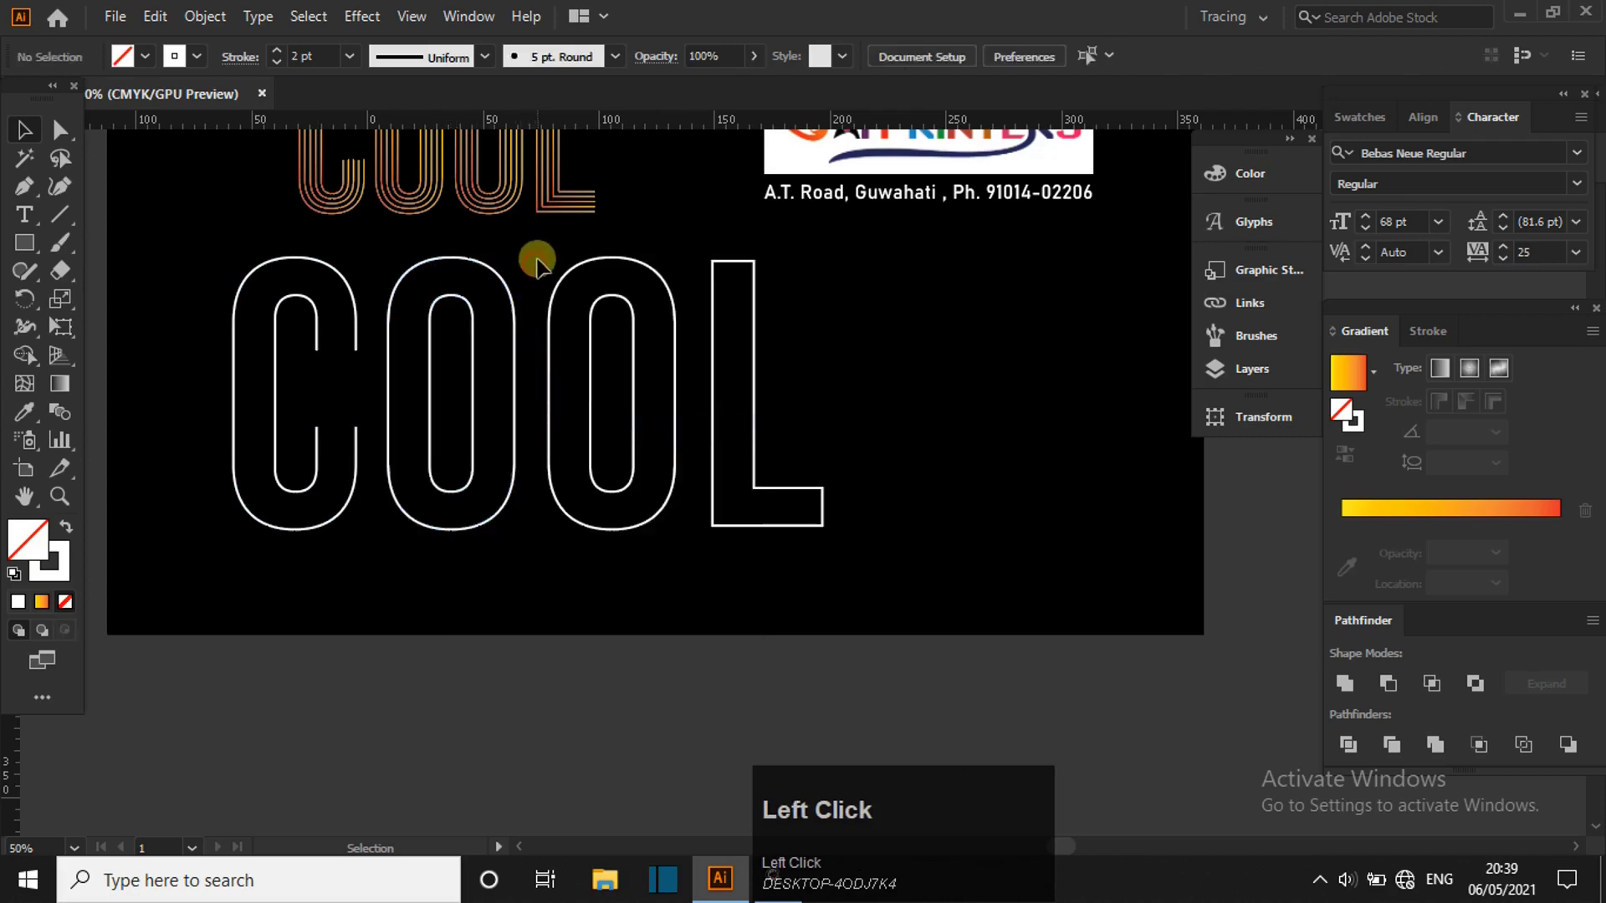
# - Ungroup the second letter O and release its compound path into separate inner and outer paths
pyautogui.moveTo(539, 253); pyautogui.dragTo(612, 305)
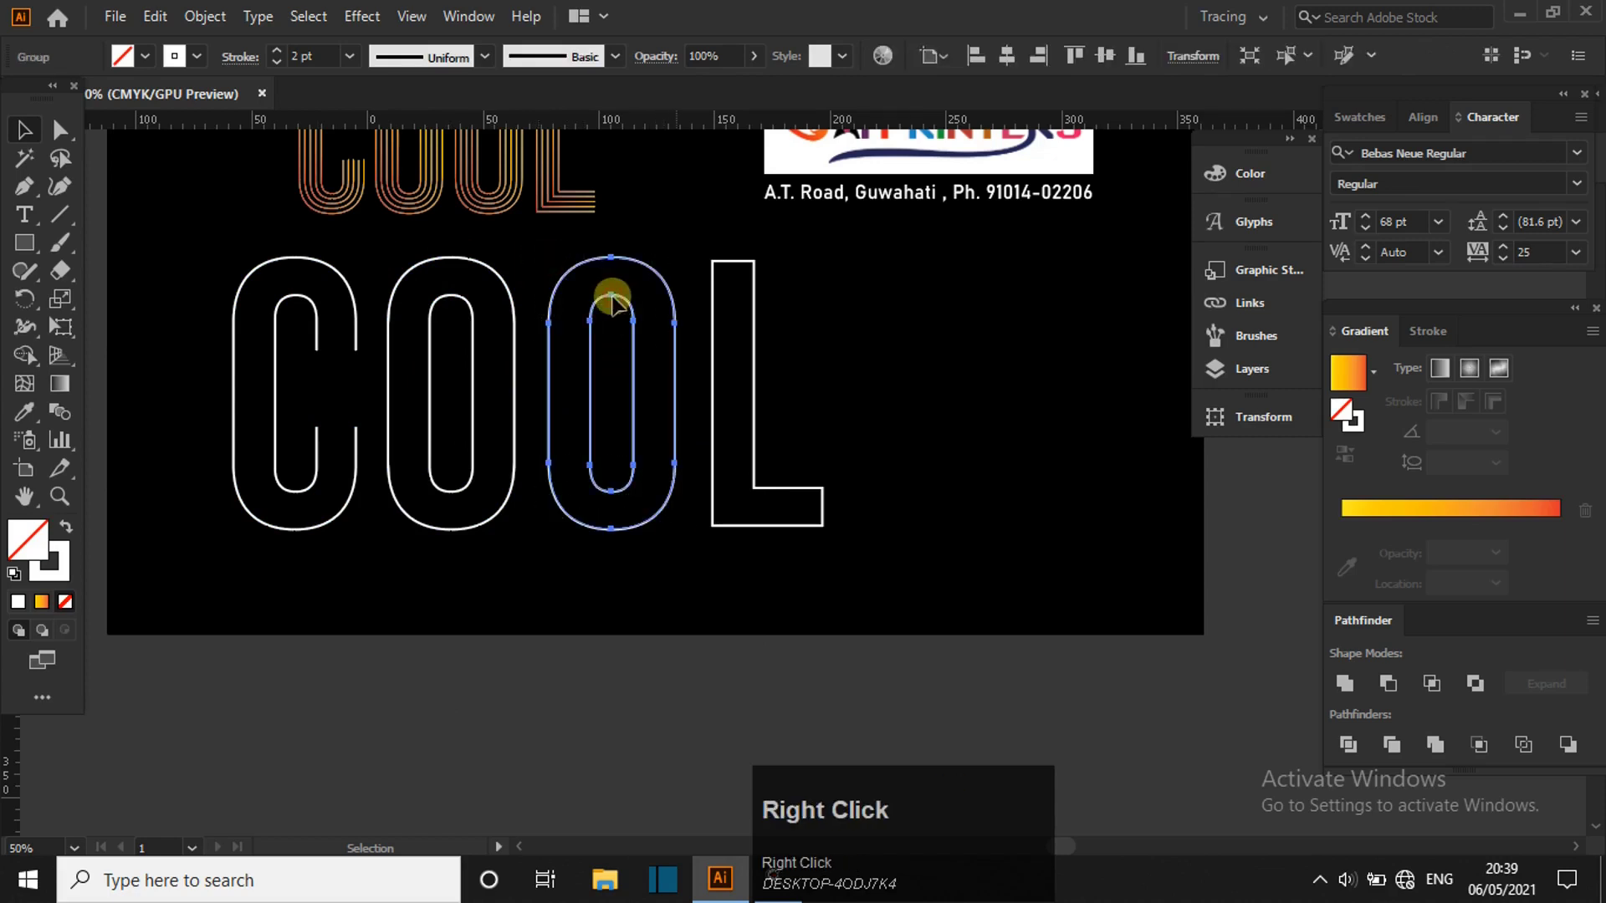
pyautogui.rightClick(612, 305)
pyautogui.click(701, 496)
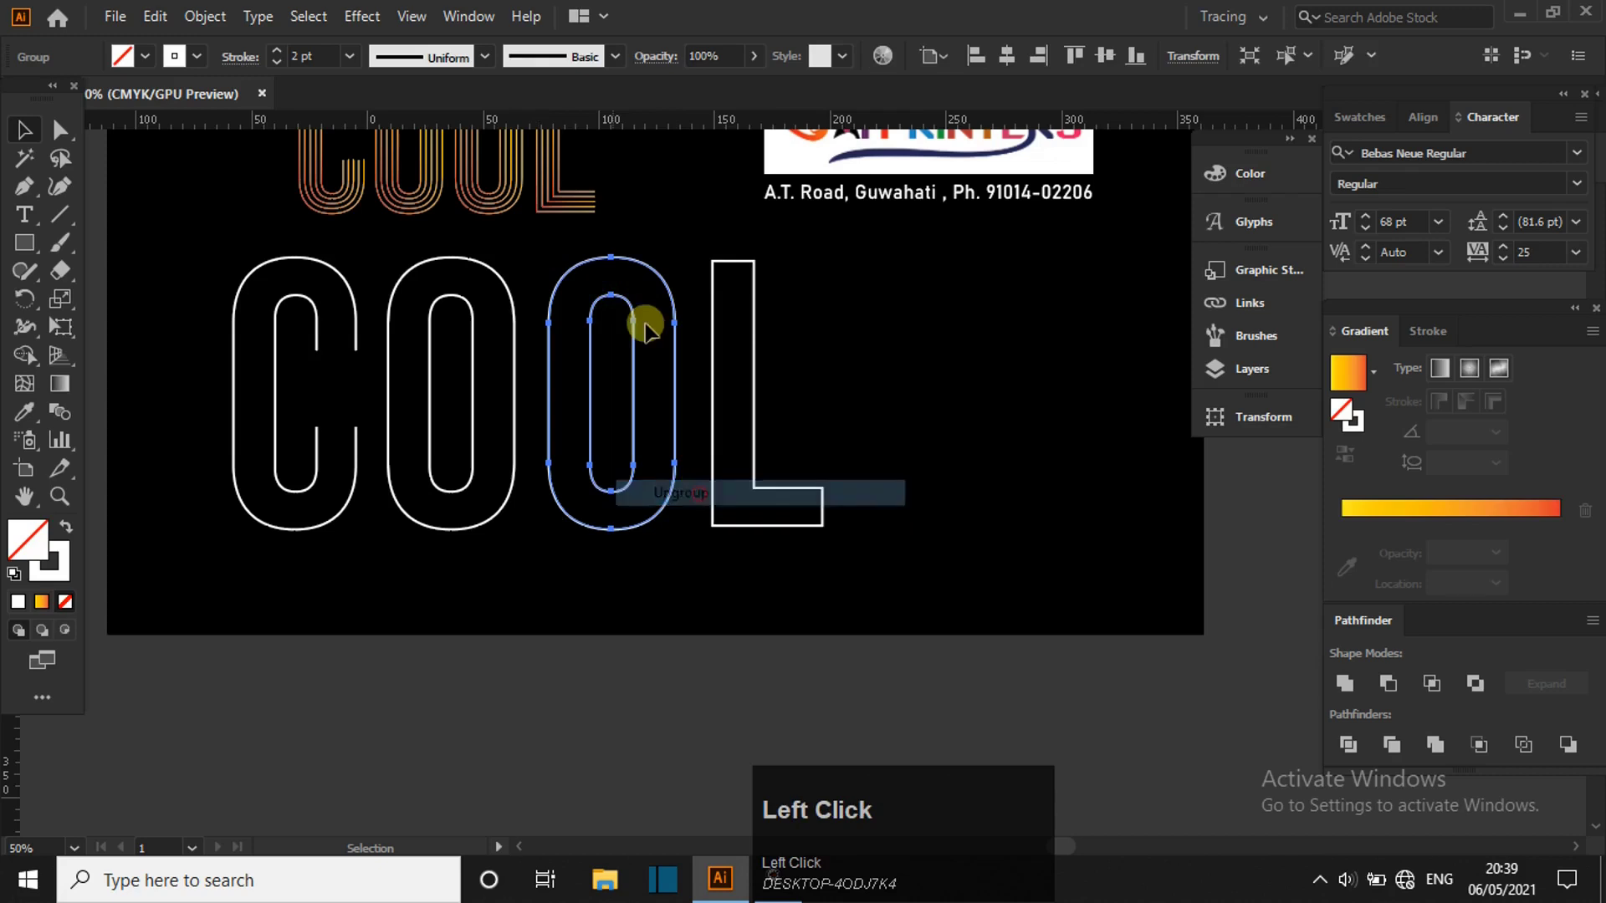
pyautogui.rightClick(616, 261)
pyautogui.click(733, 429)
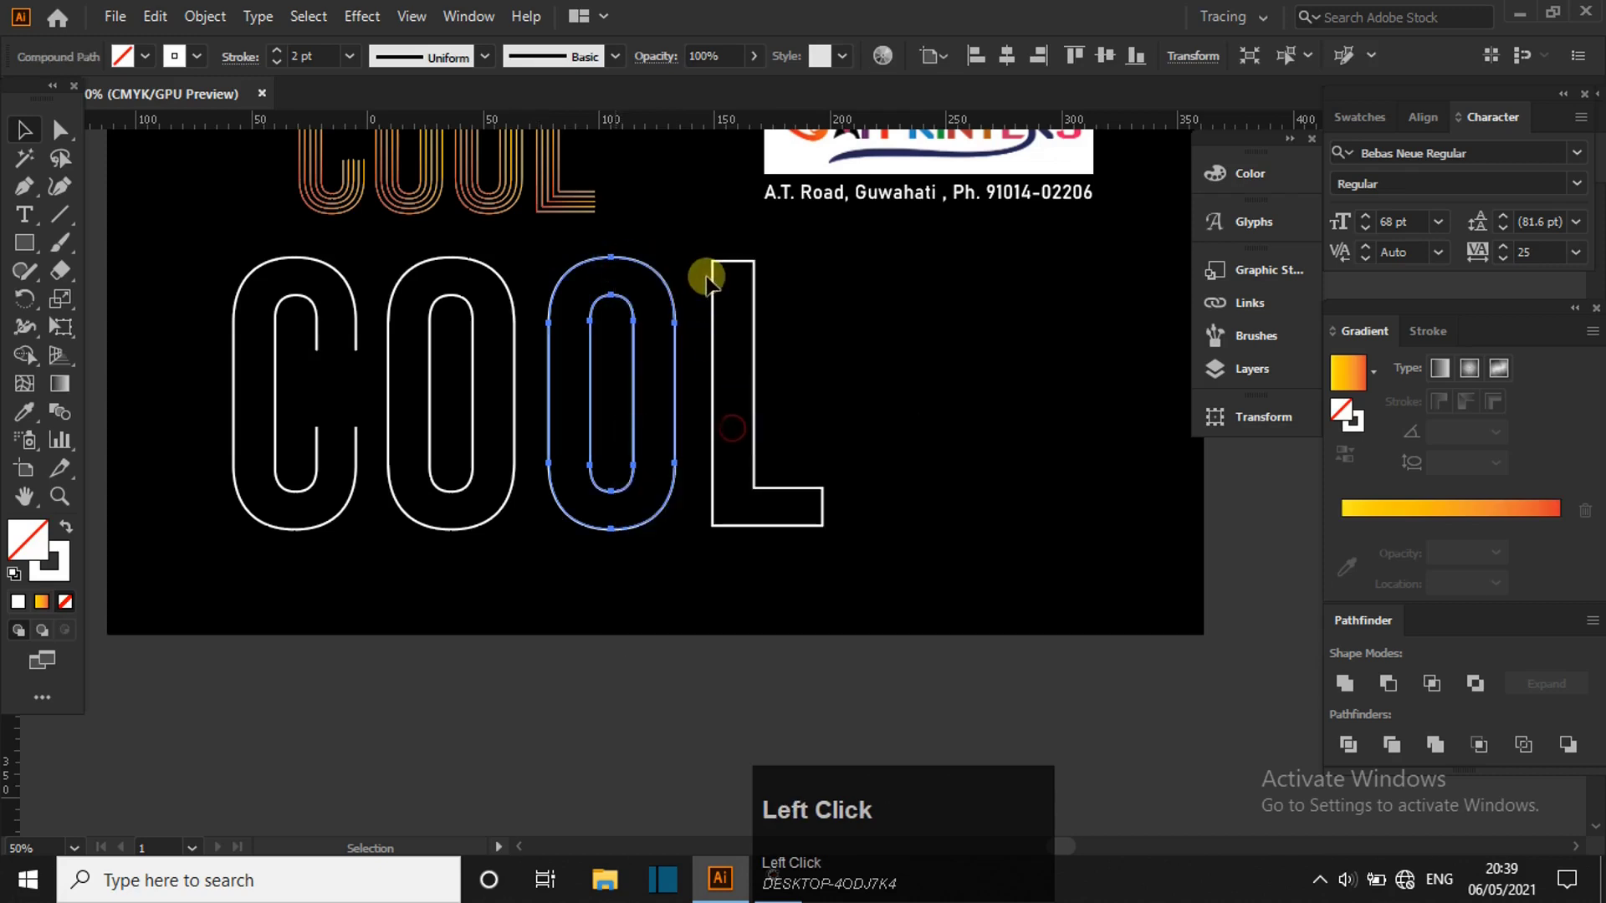
# - Ungroup the letter L and release its compound path so it is a plain path
pyautogui.moveTo(768, 452); pyautogui.dragTo(834, 555)
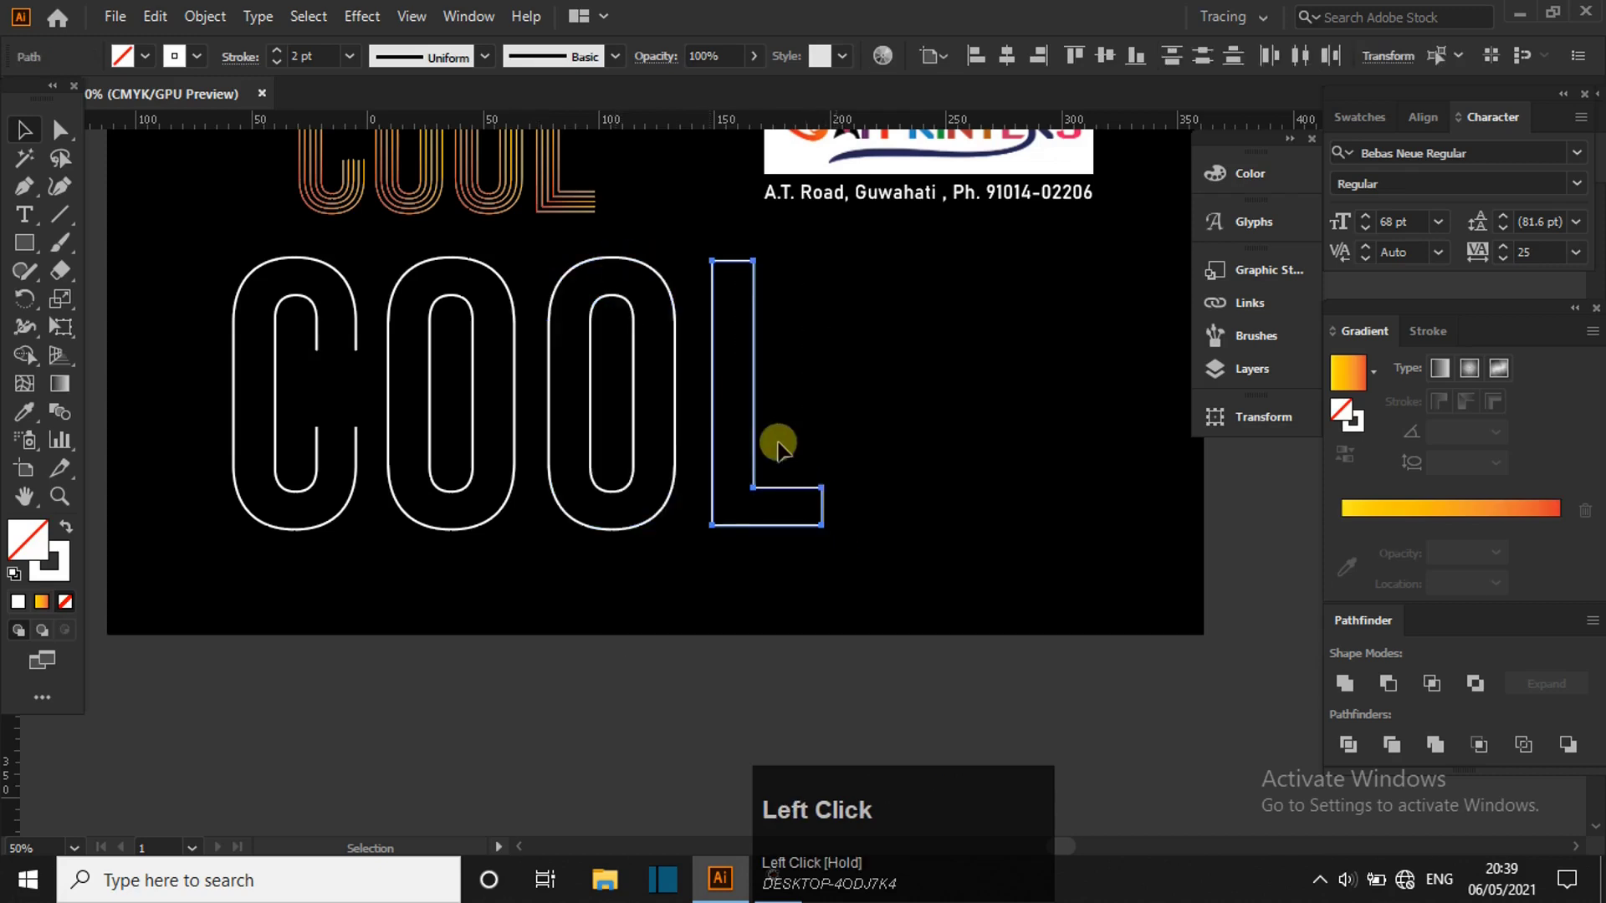
pyautogui.moveTo(724, 309); pyautogui.dragTo(707, 264)
pyautogui.rightClick(709, 262)
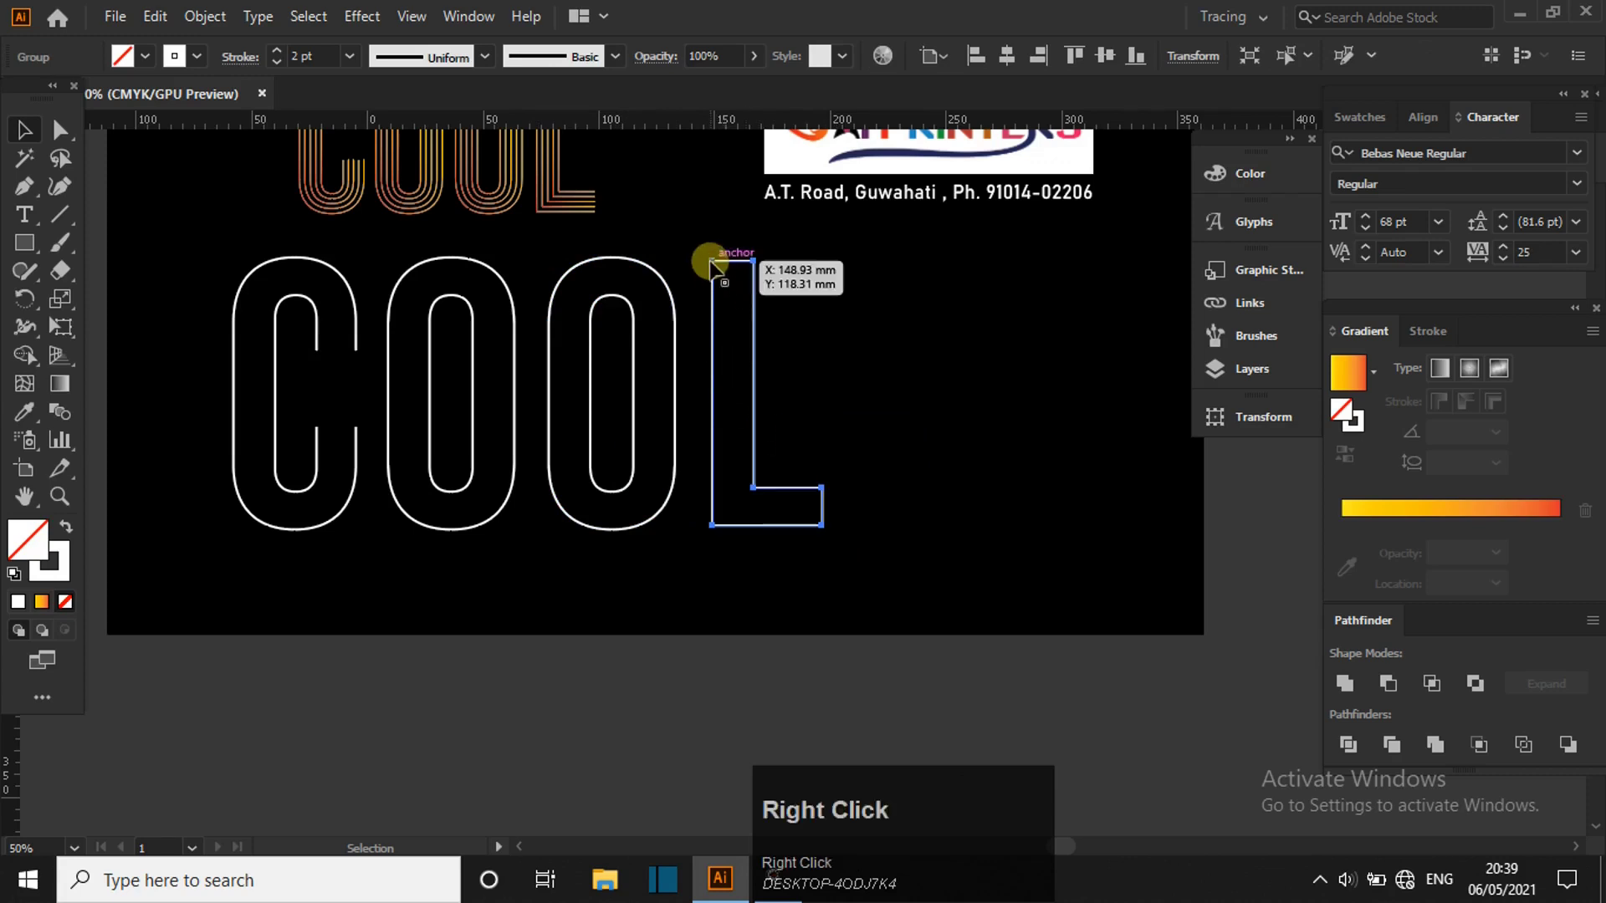
pyautogui.click(803, 458)
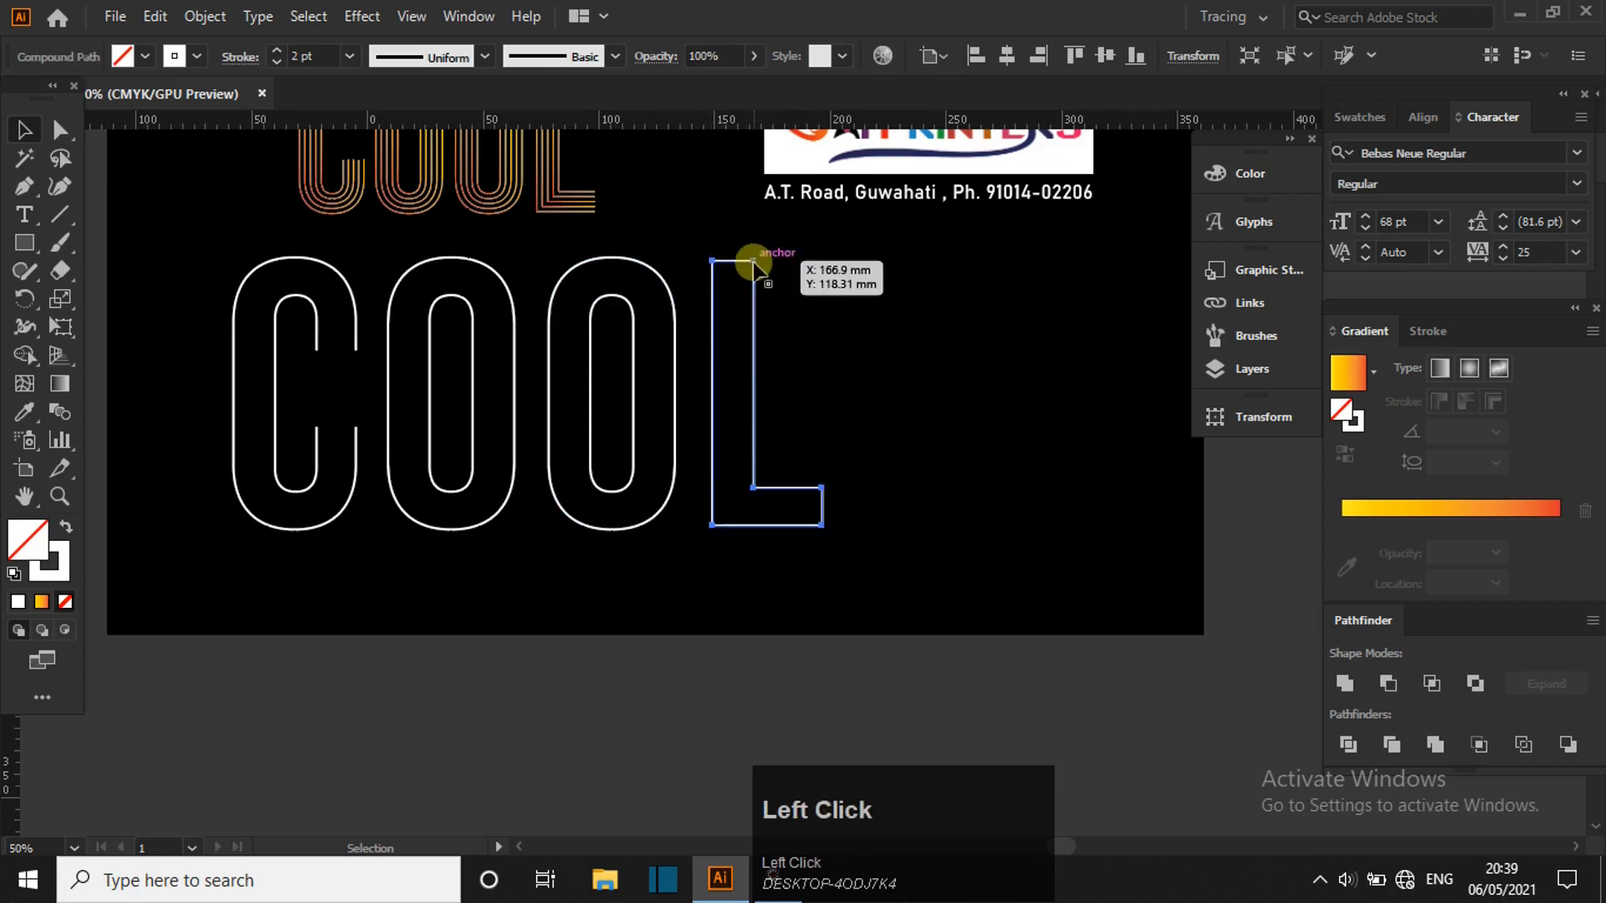
pyautogui.rightClick(753, 262)
pyautogui.click(851, 440)
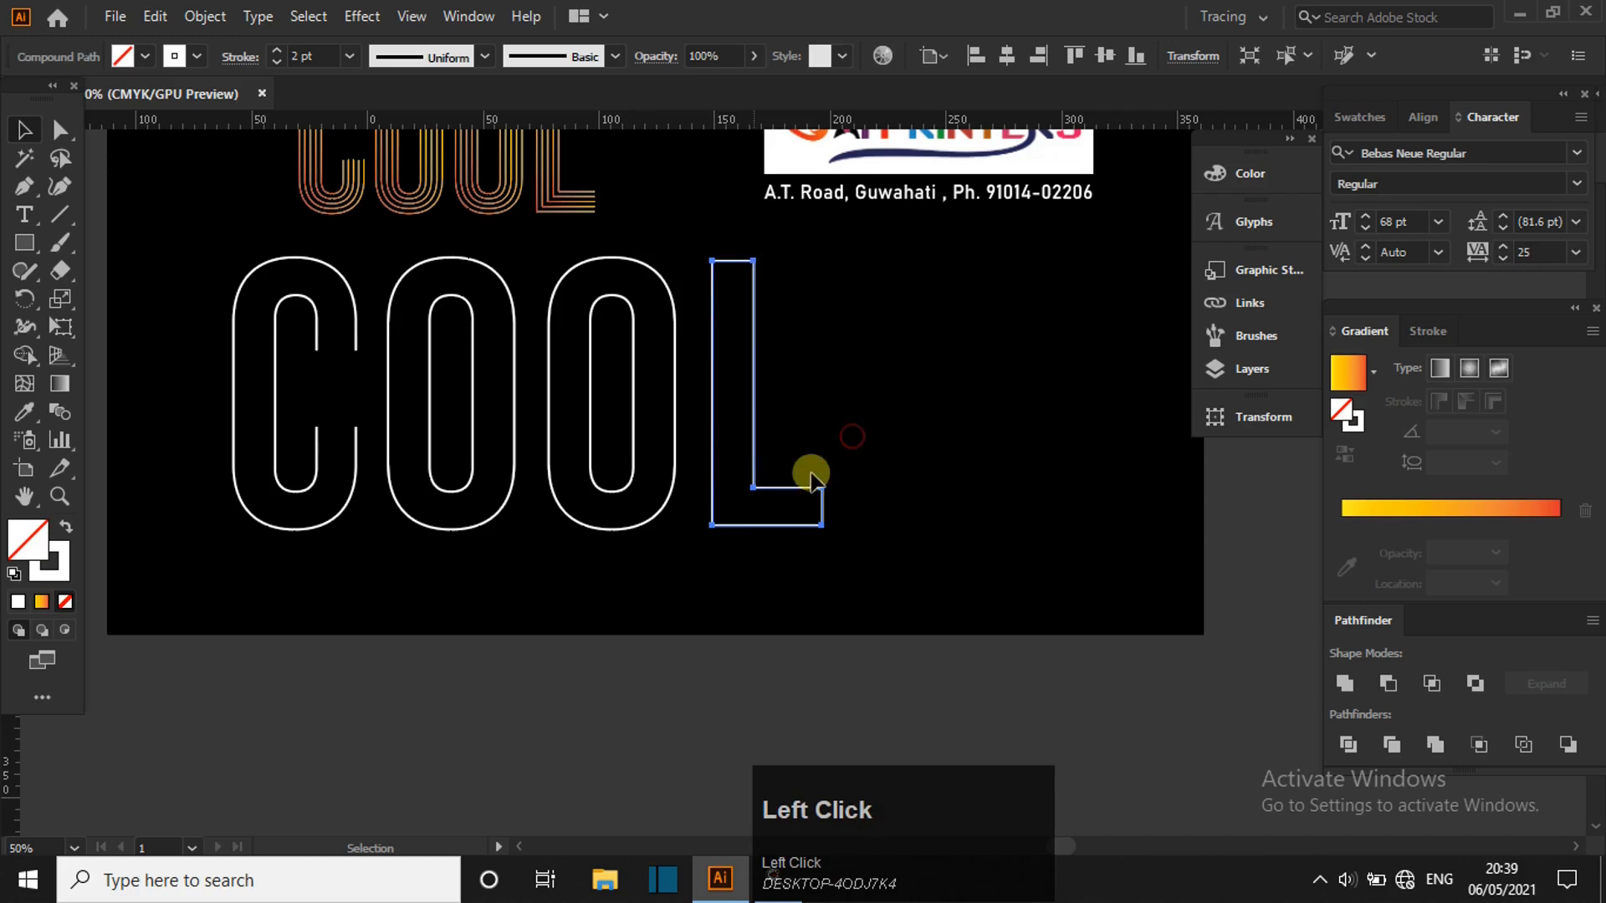
# - Remove the two short end segments of the L with the Pen tool, leaving separate inner and outer open lines
pyautogui.press('p')
pyautogui.click(821, 490)
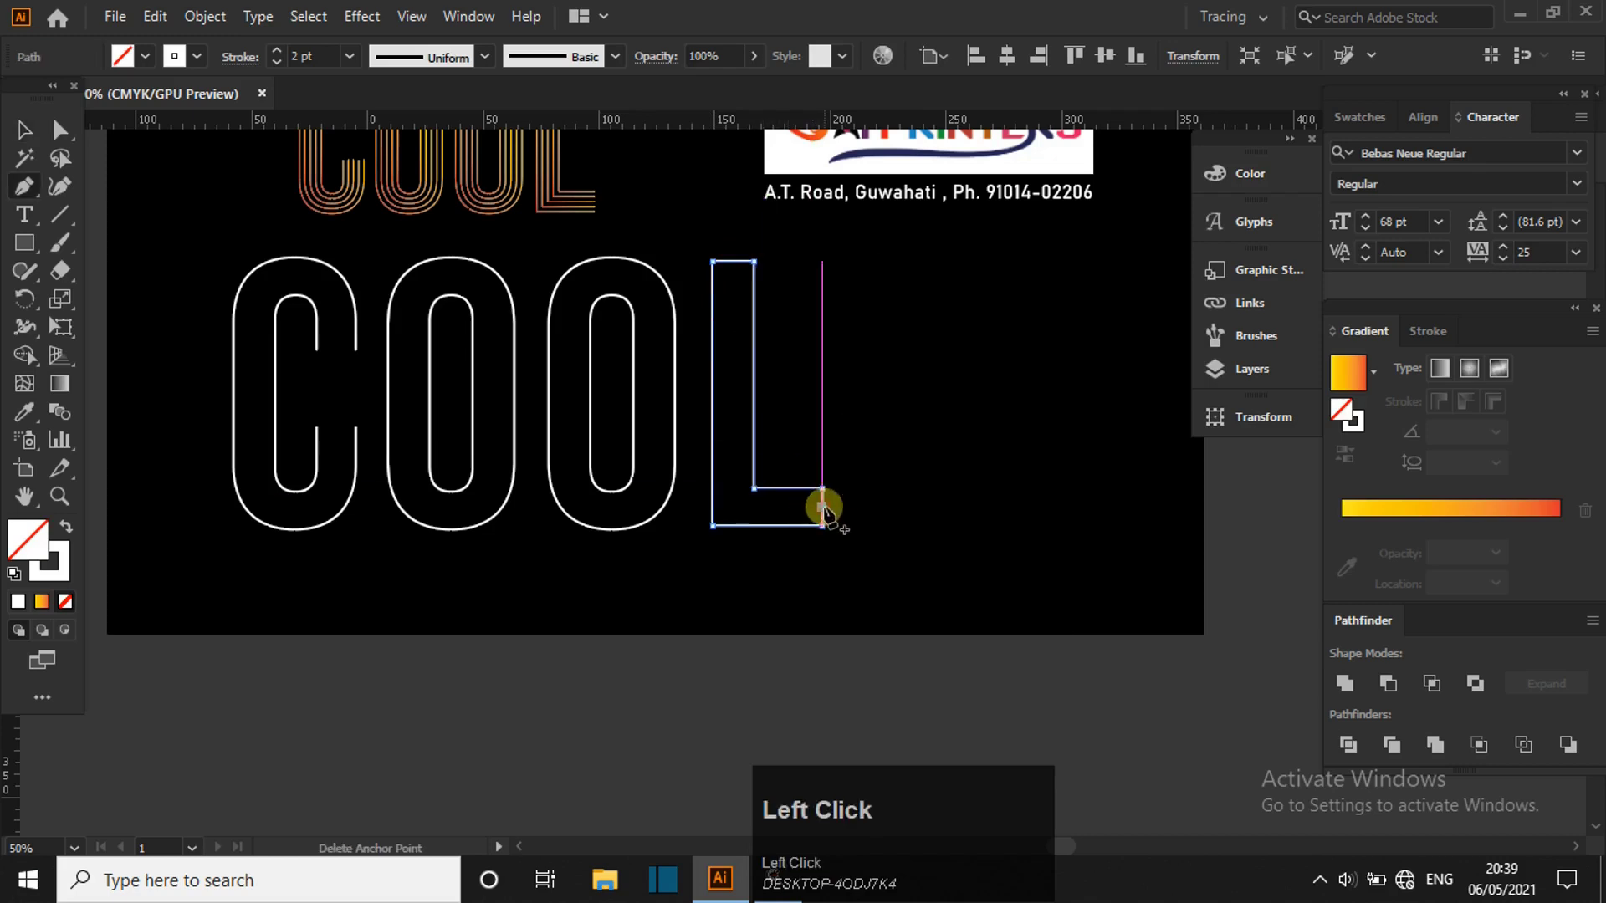
pyautogui.click(734, 263)
pyautogui.press('v')
pyautogui.moveTo(201, 252); pyautogui.dragTo(778, 565)
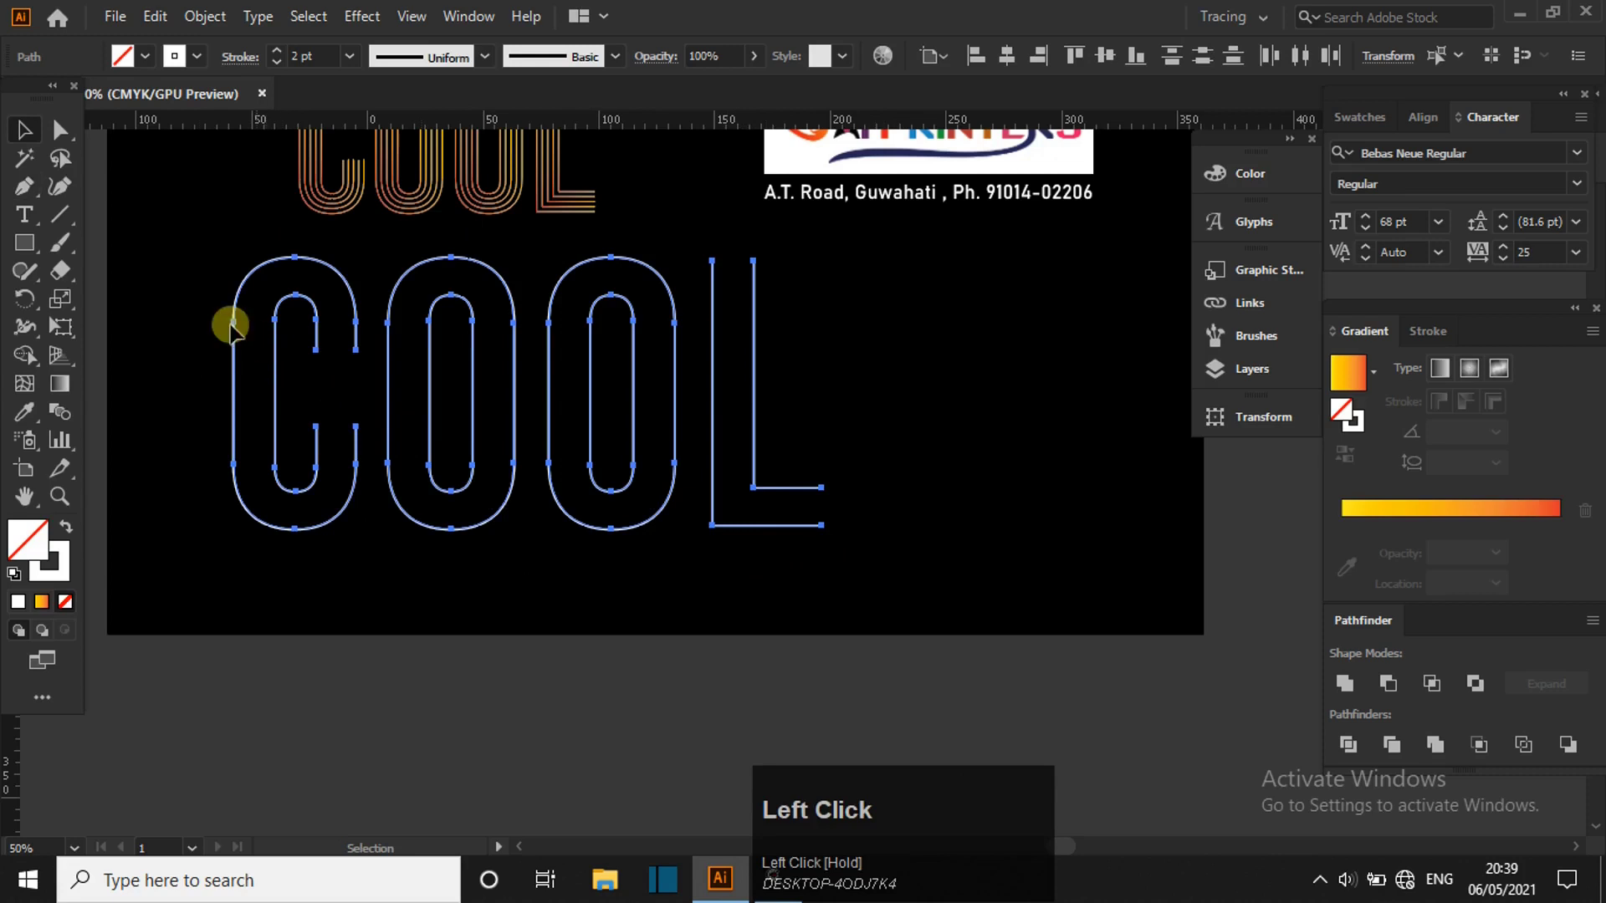
pyautogui.click(194, 317)
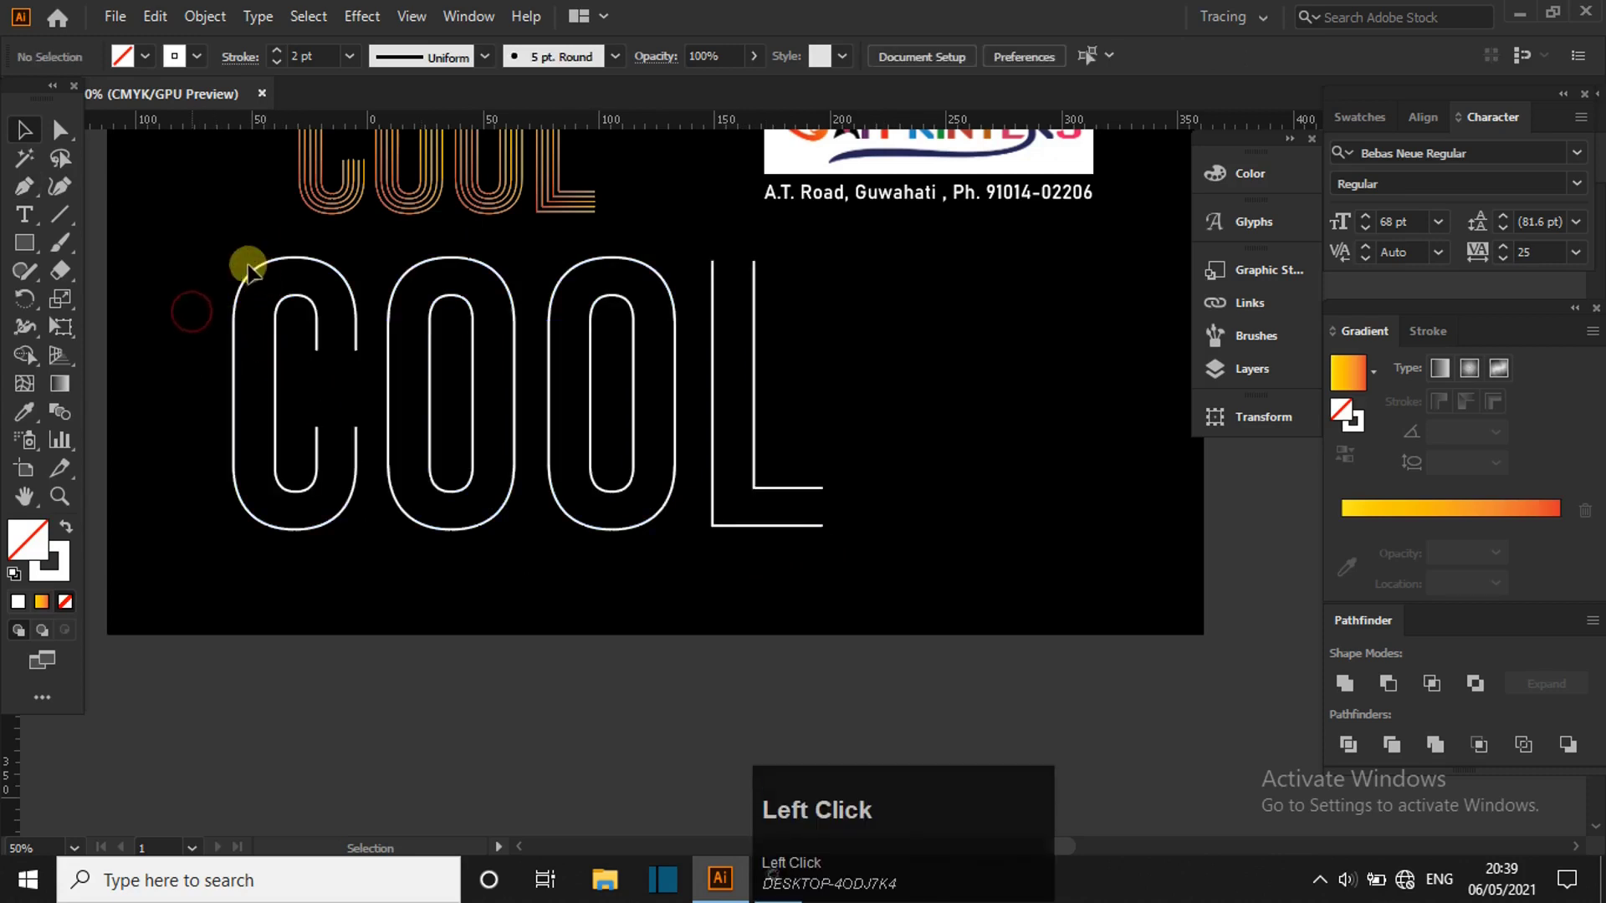
# - Blend the inner and outer curves of the C, with spacing set to 3 Specified Steps and the preview on
pyautogui.moveTo(225, 251); pyautogui.dragTo(341, 523)
pyautogui.press('w')
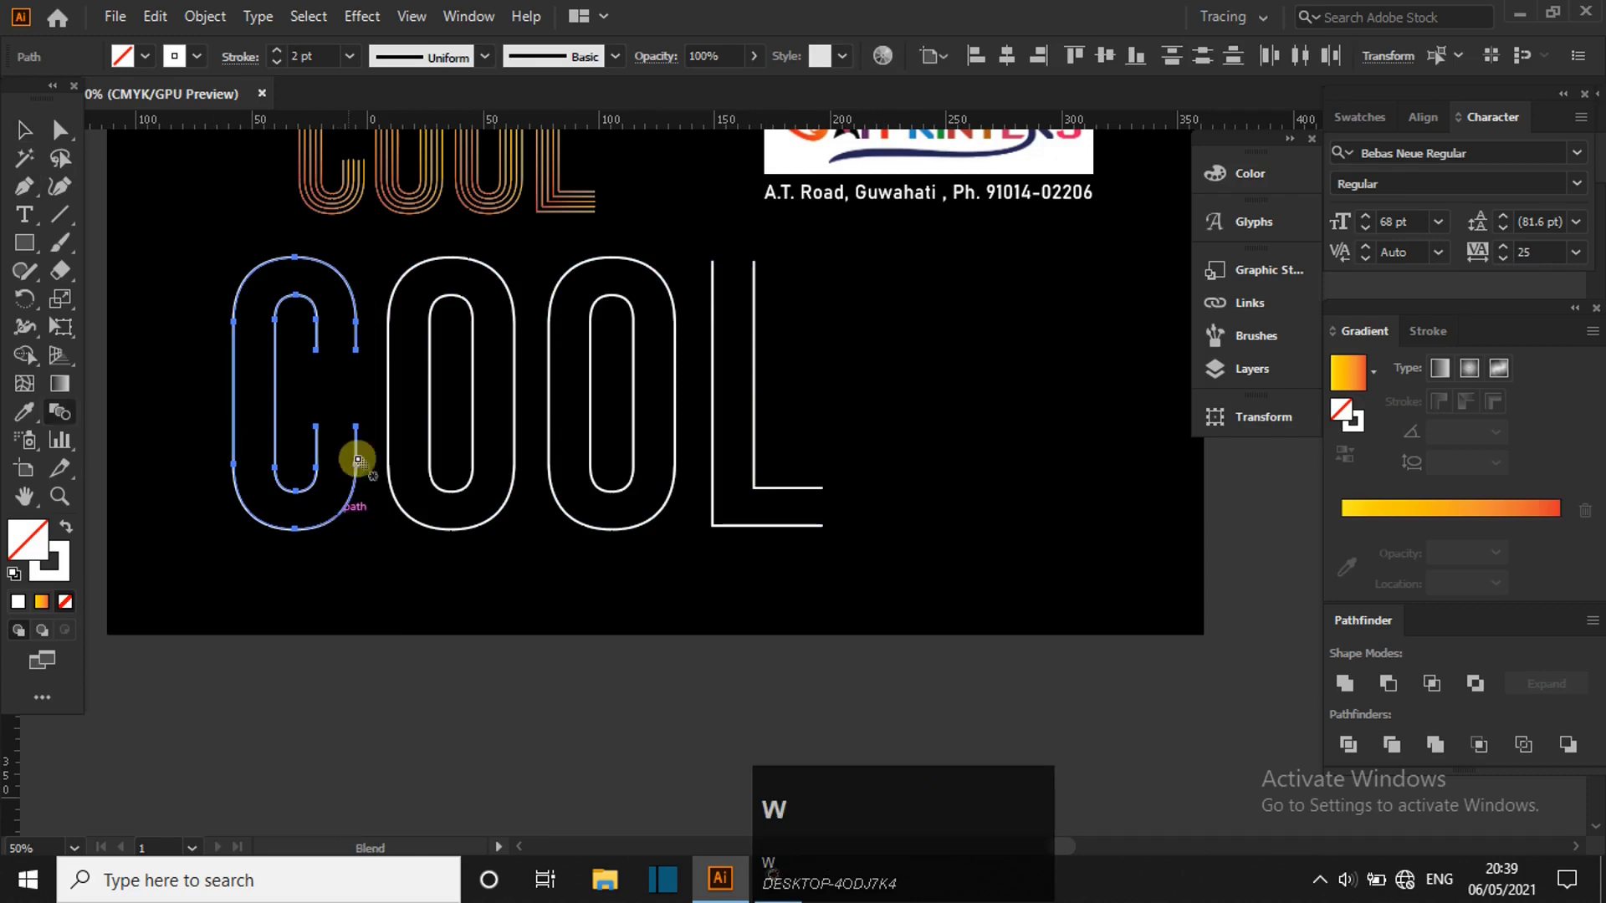
pyautogui.click(316, 430)
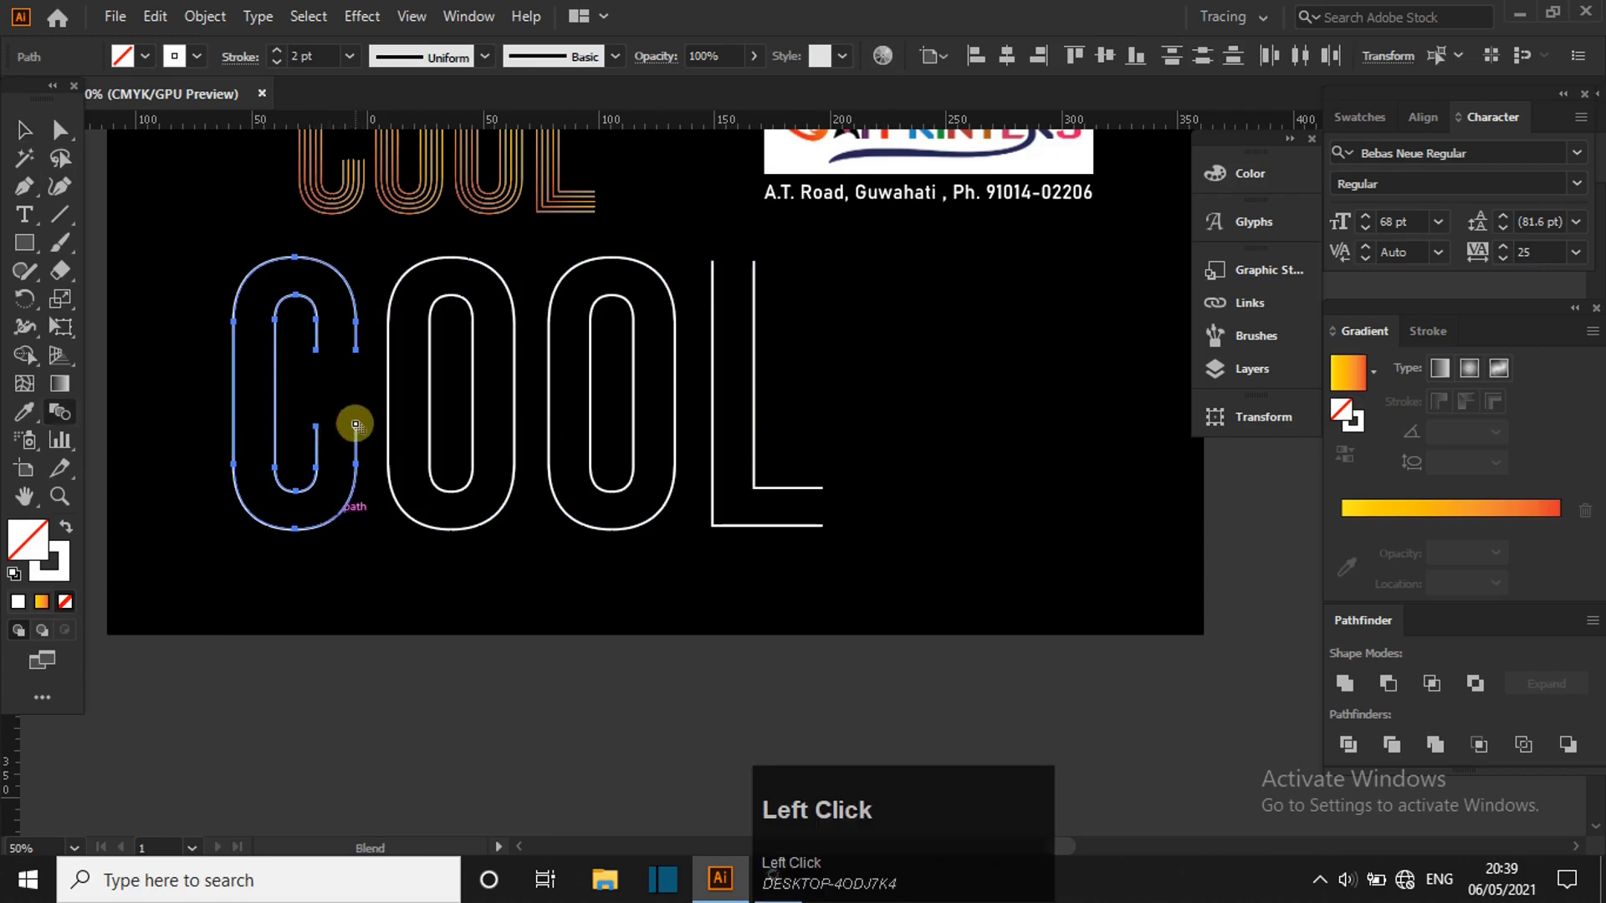
pyautogui.click(356, 427)
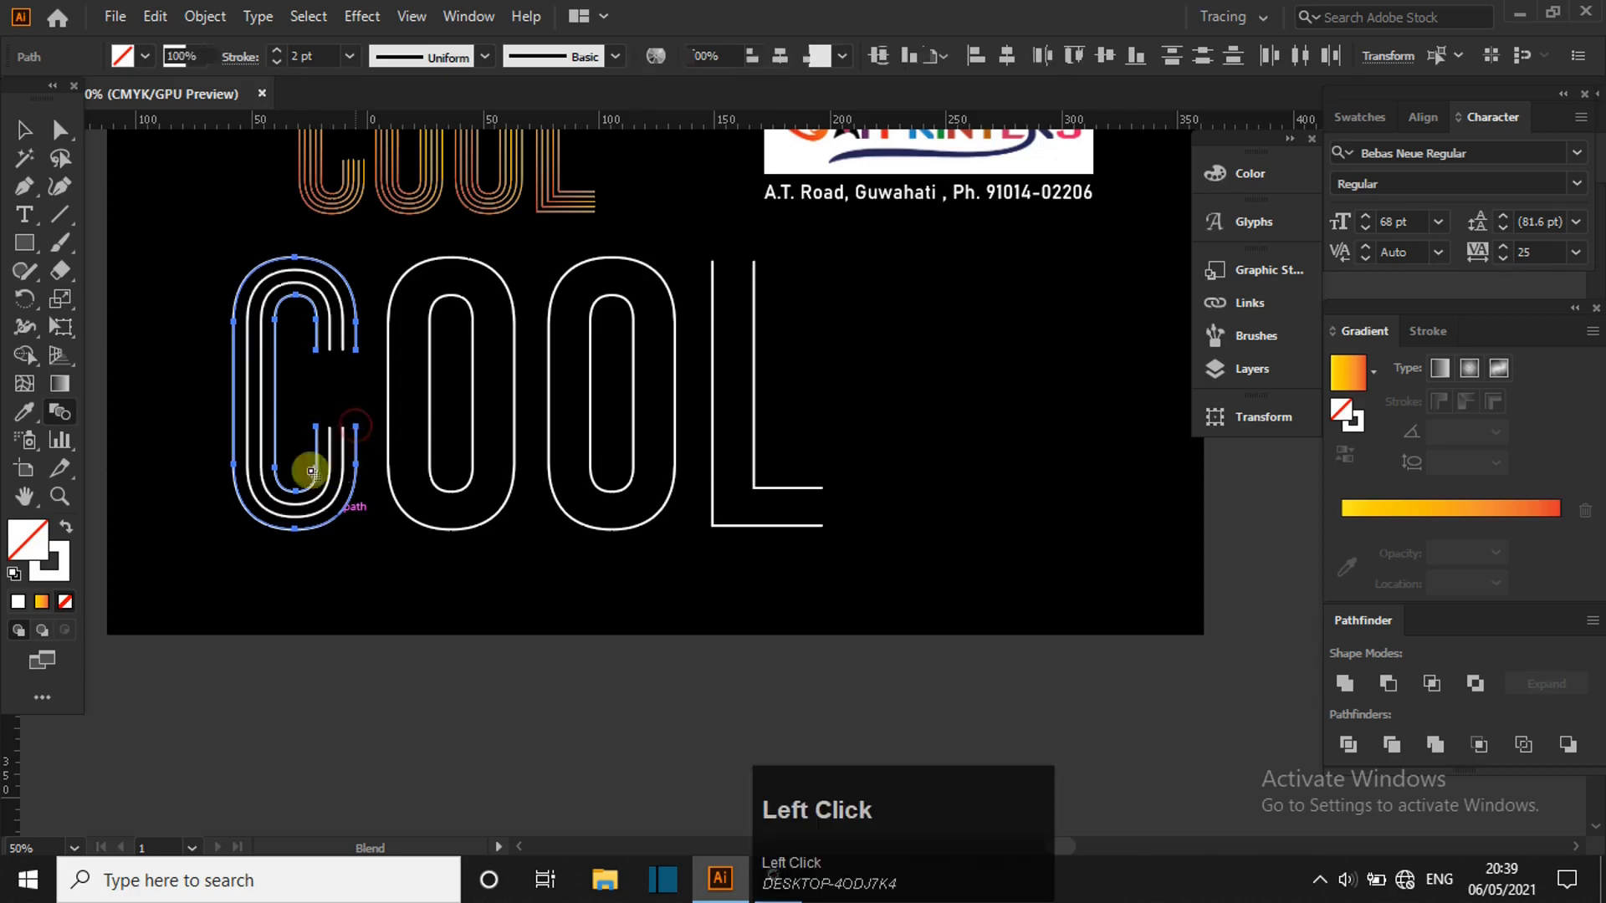
pyautogui.doubleClick(58, 414)
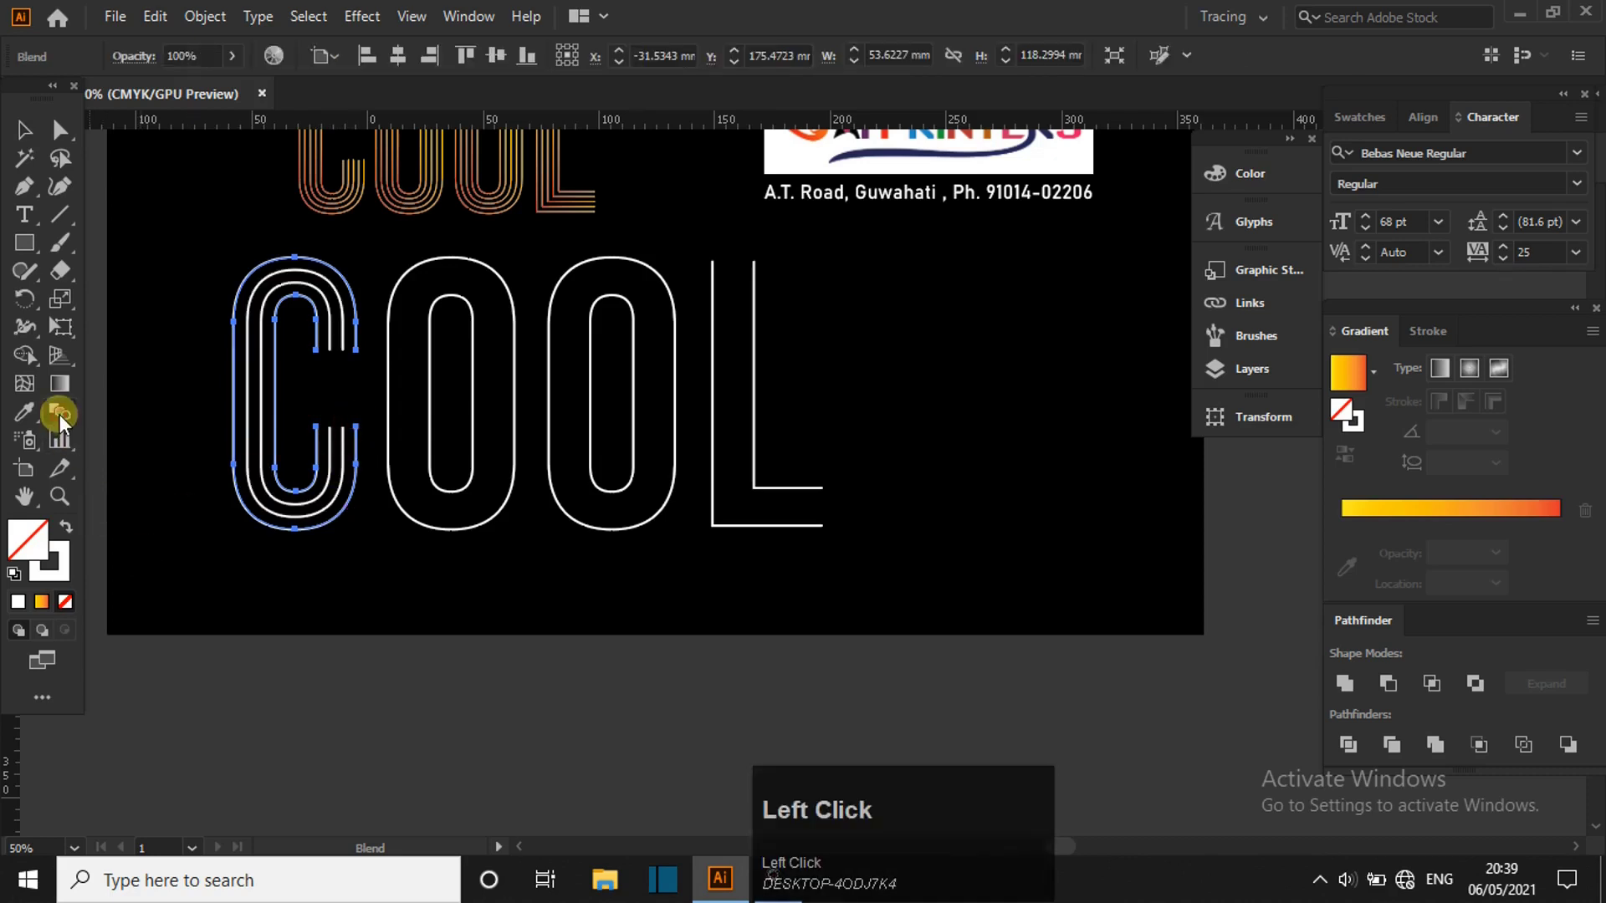
pyautogui.click(100, 623)
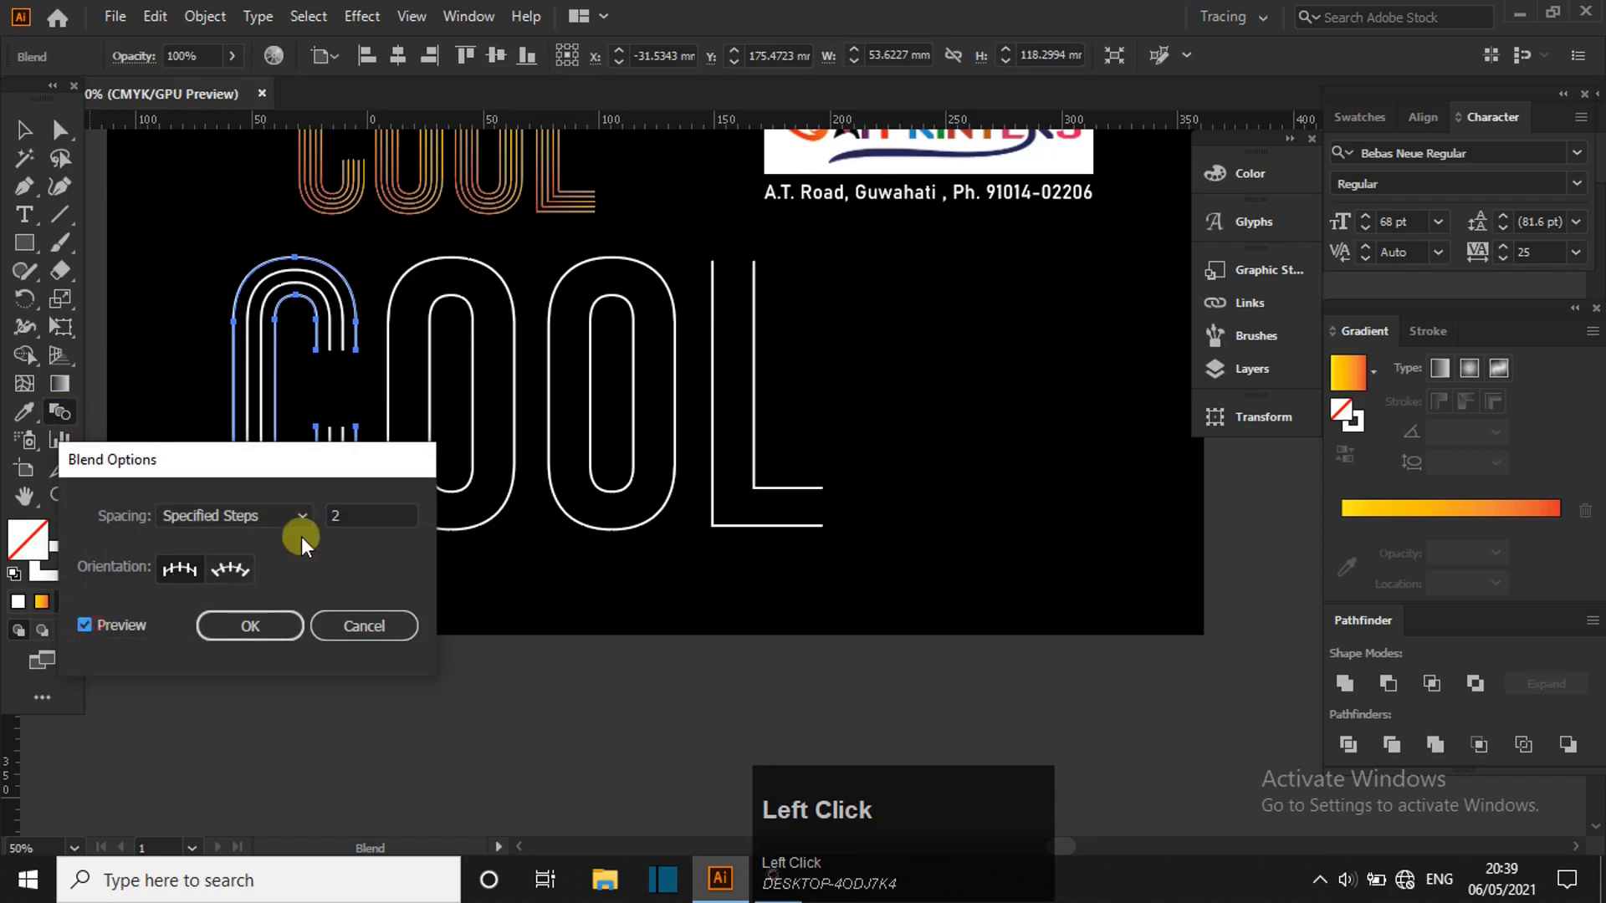
pyautogui.scroll(1, 361, 516)
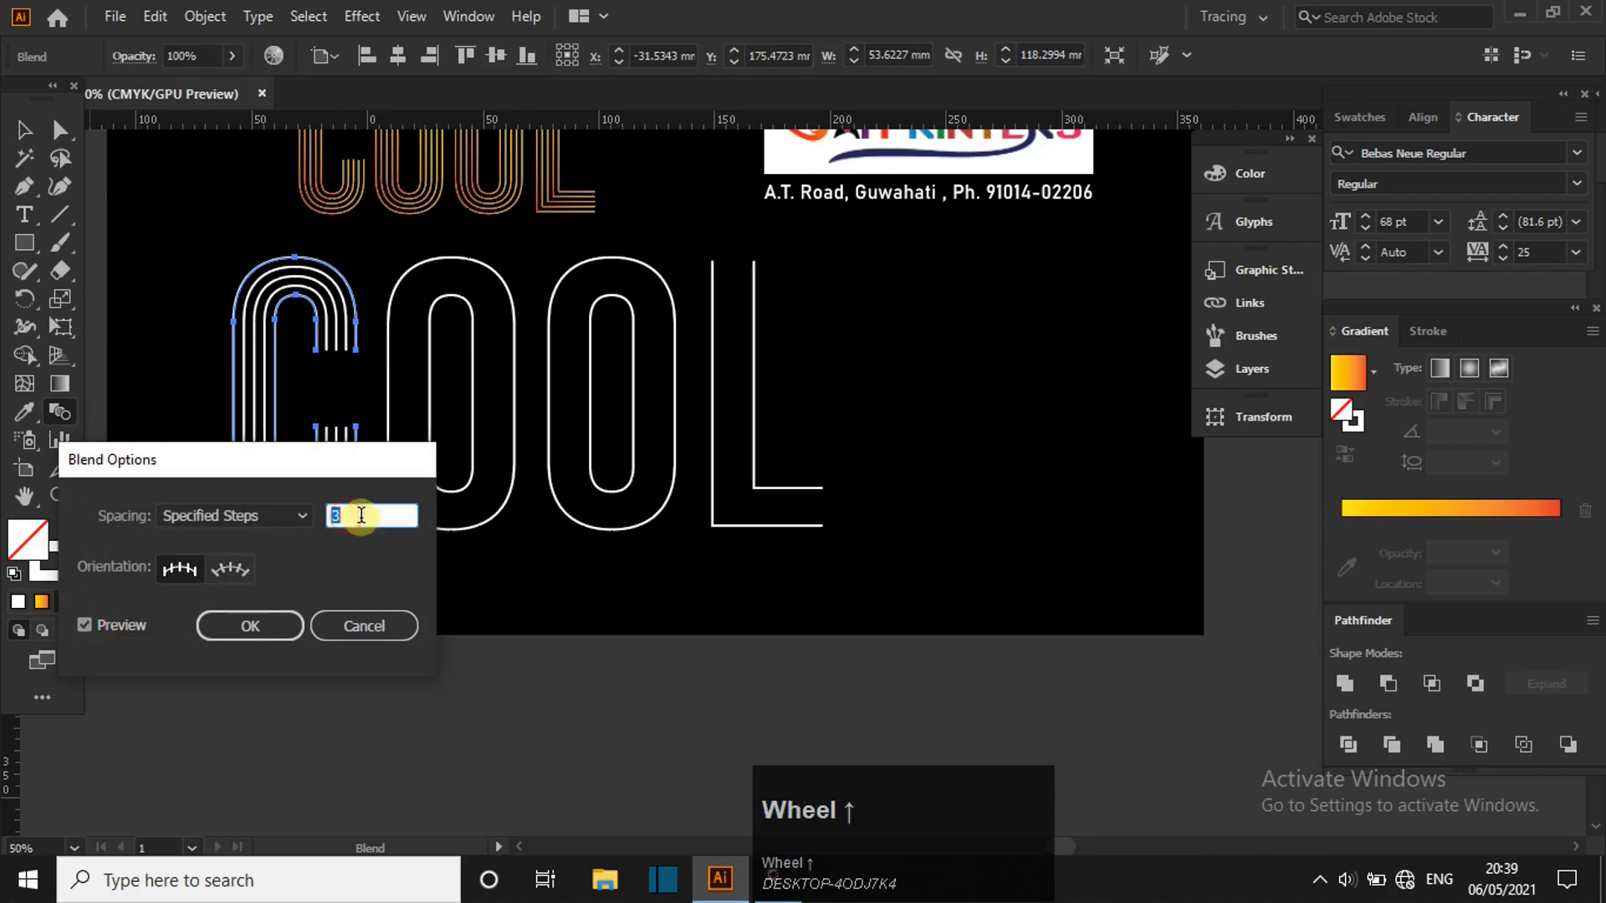
pyautogui.click(256, 629)
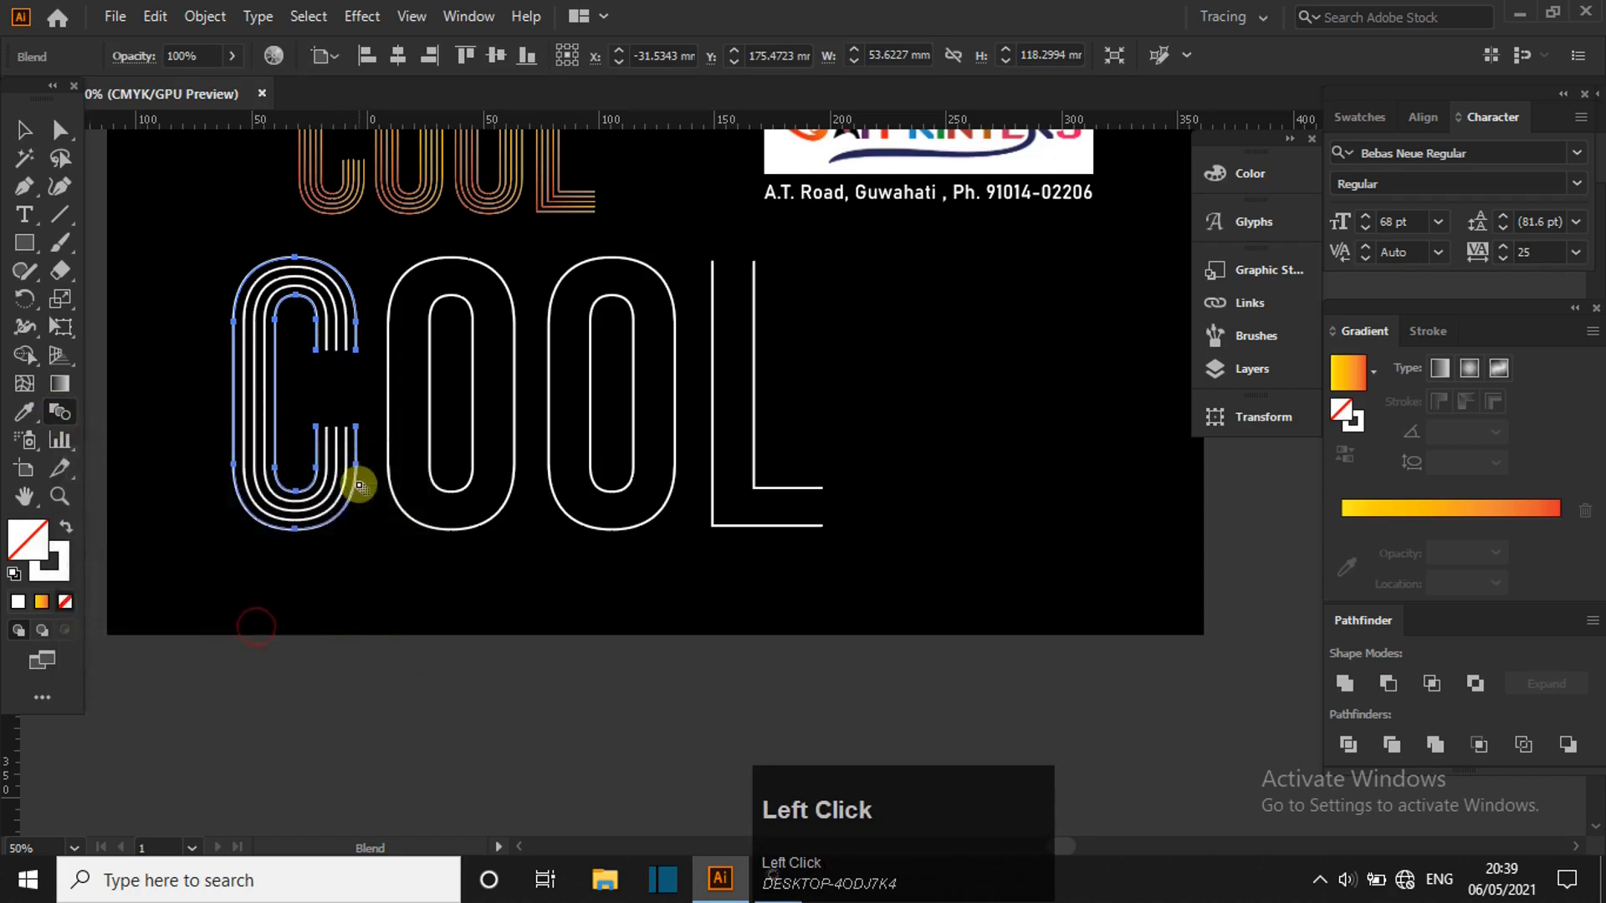
# - Blend the inner and outer paths of the first O, with spacing set to 3 Specified Steps
pyautogui.press('v')
pyautogui.moveTo(435, 376); pyautogui.dragTo(513, 508)
pyautogui.press('w')
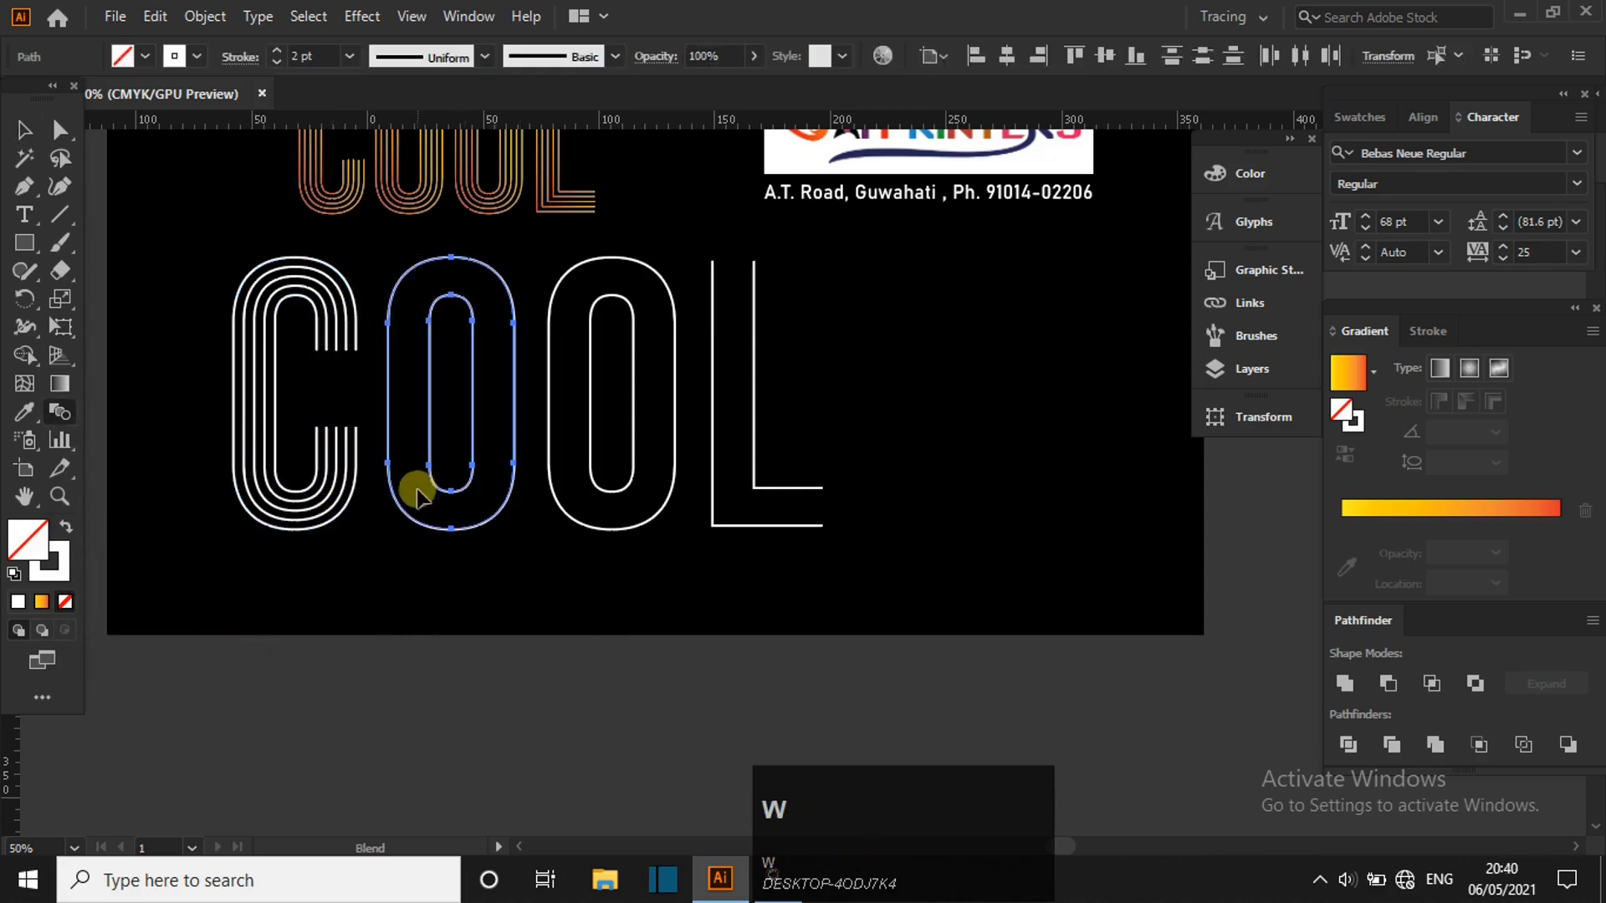
pyautogui.click(452, 296)
pyautogui.click(452, 258)
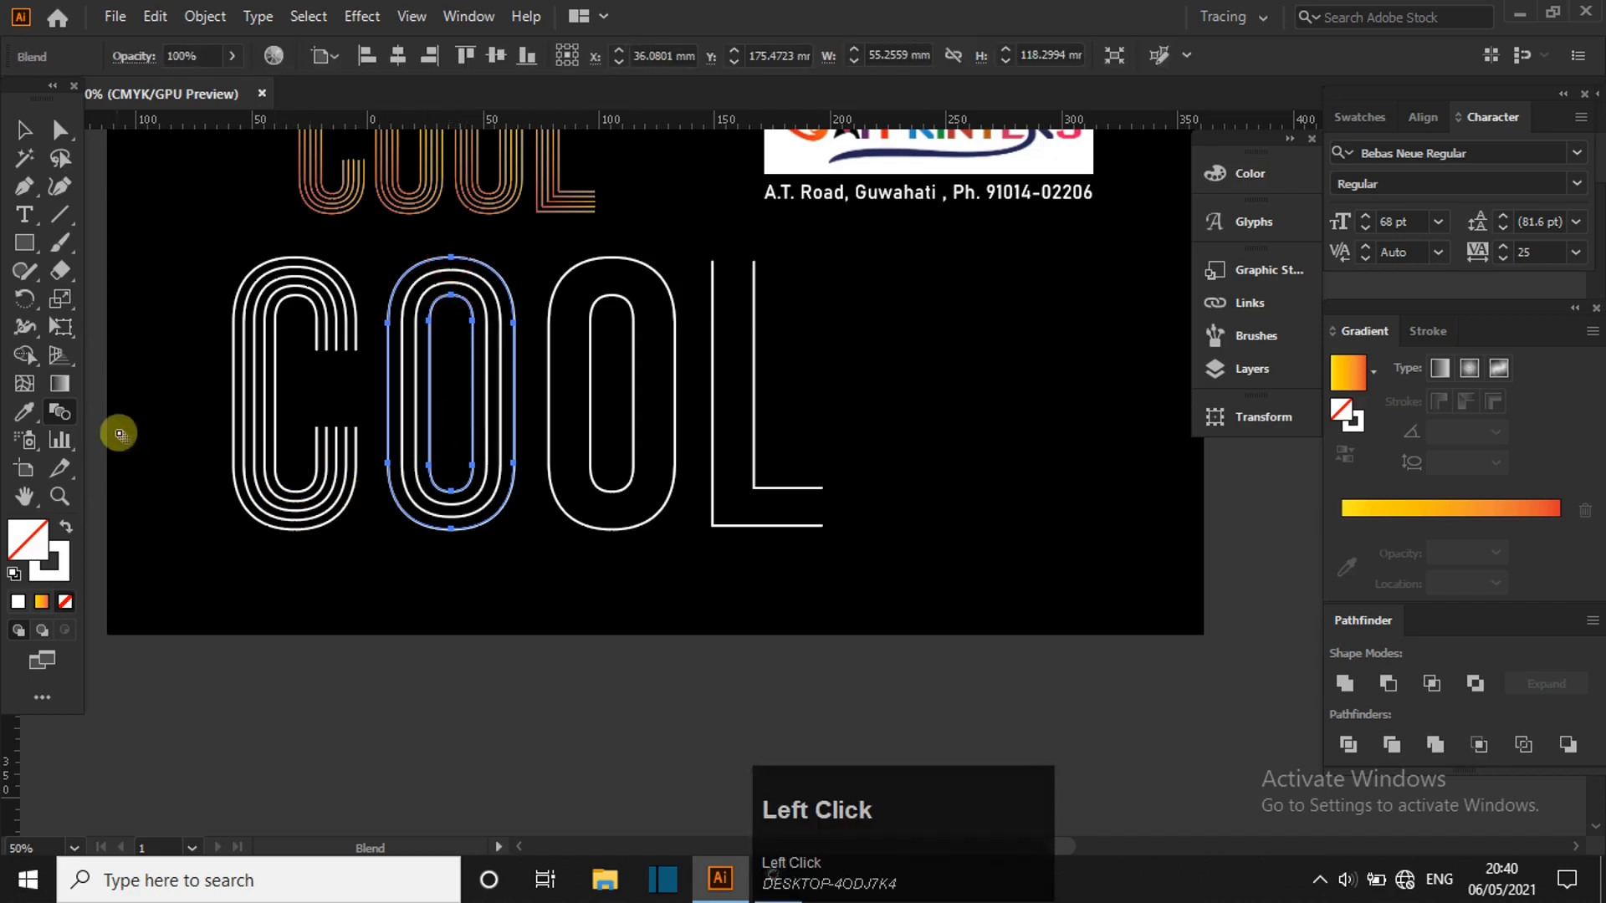
pyautogui.doubleClick(62, 410)
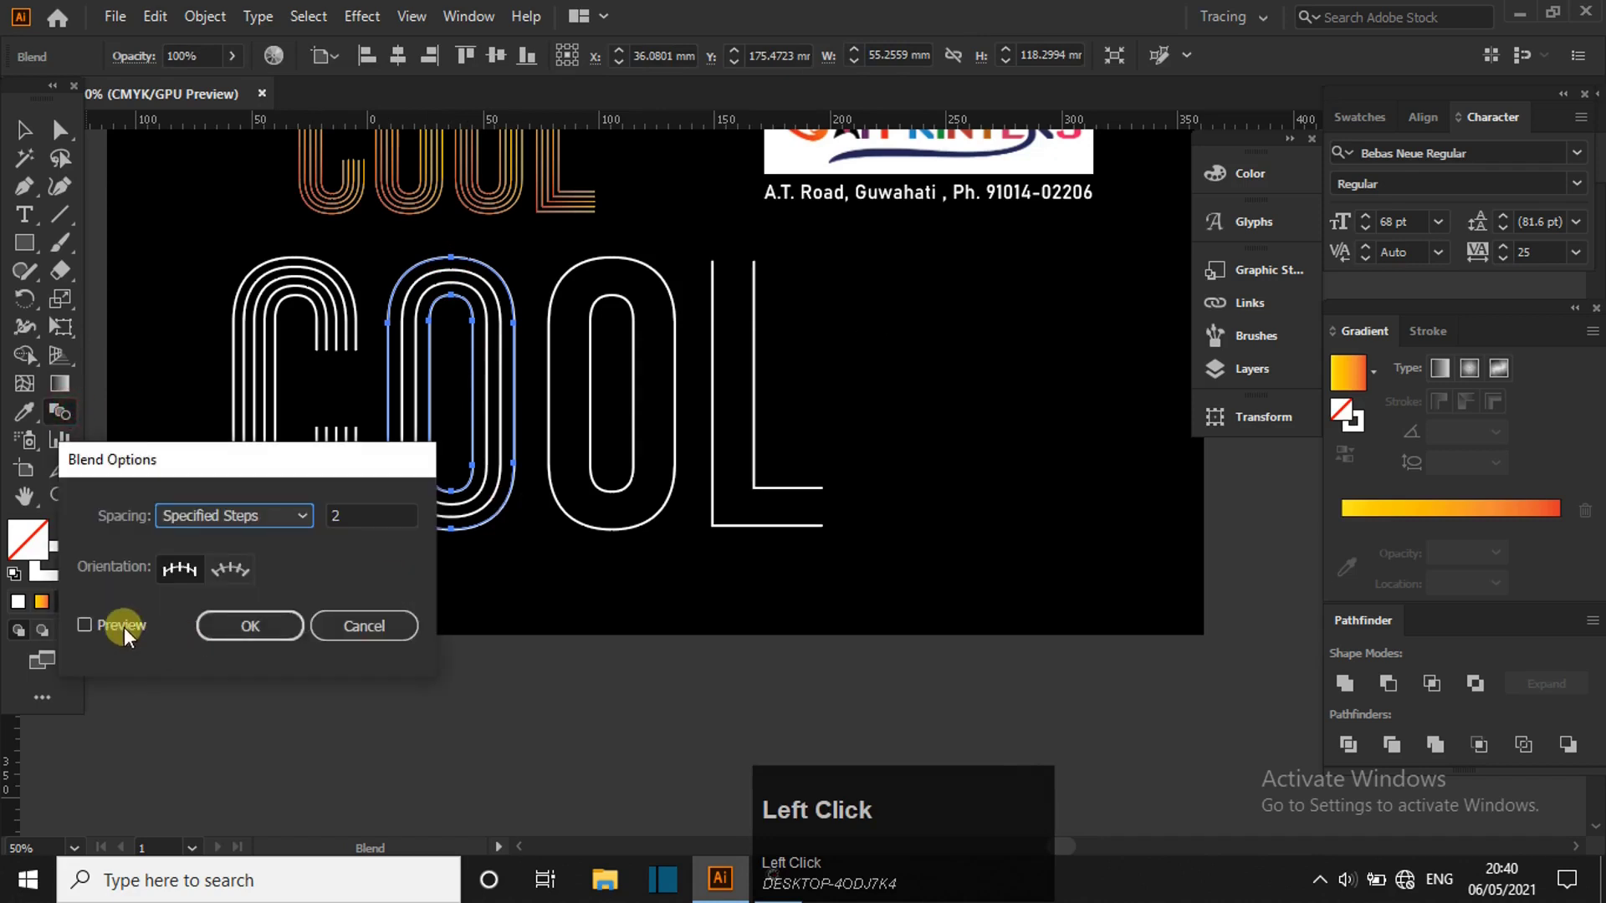
pyautogui.click(353, 516)
pyautogui.scroll(1, 354, 516)
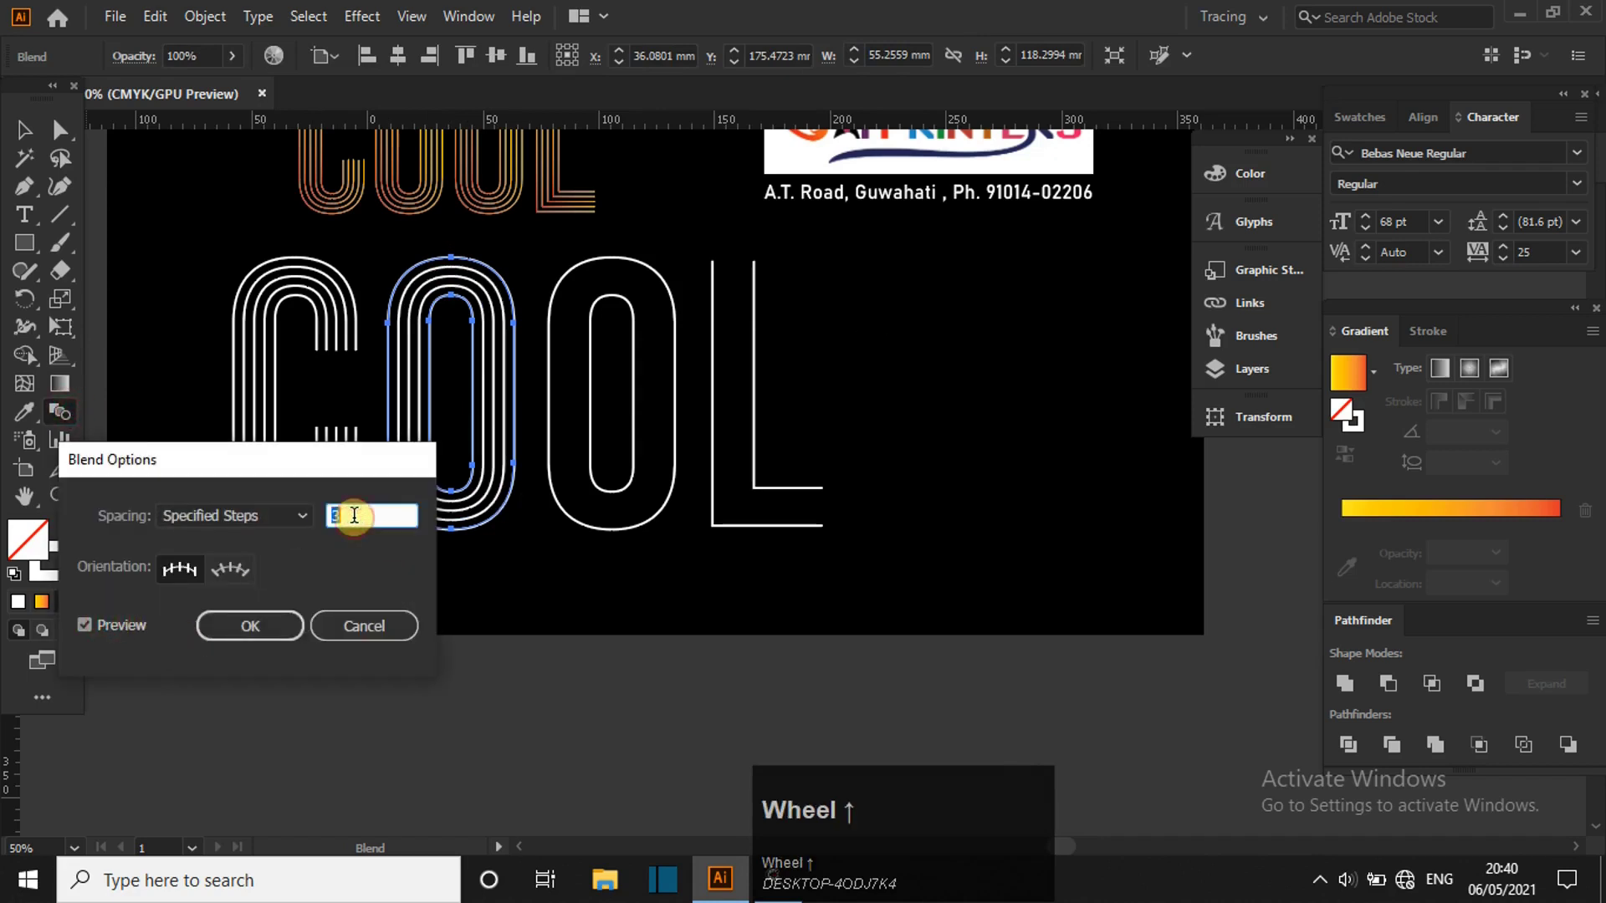
pyautogui.click(288, 626)
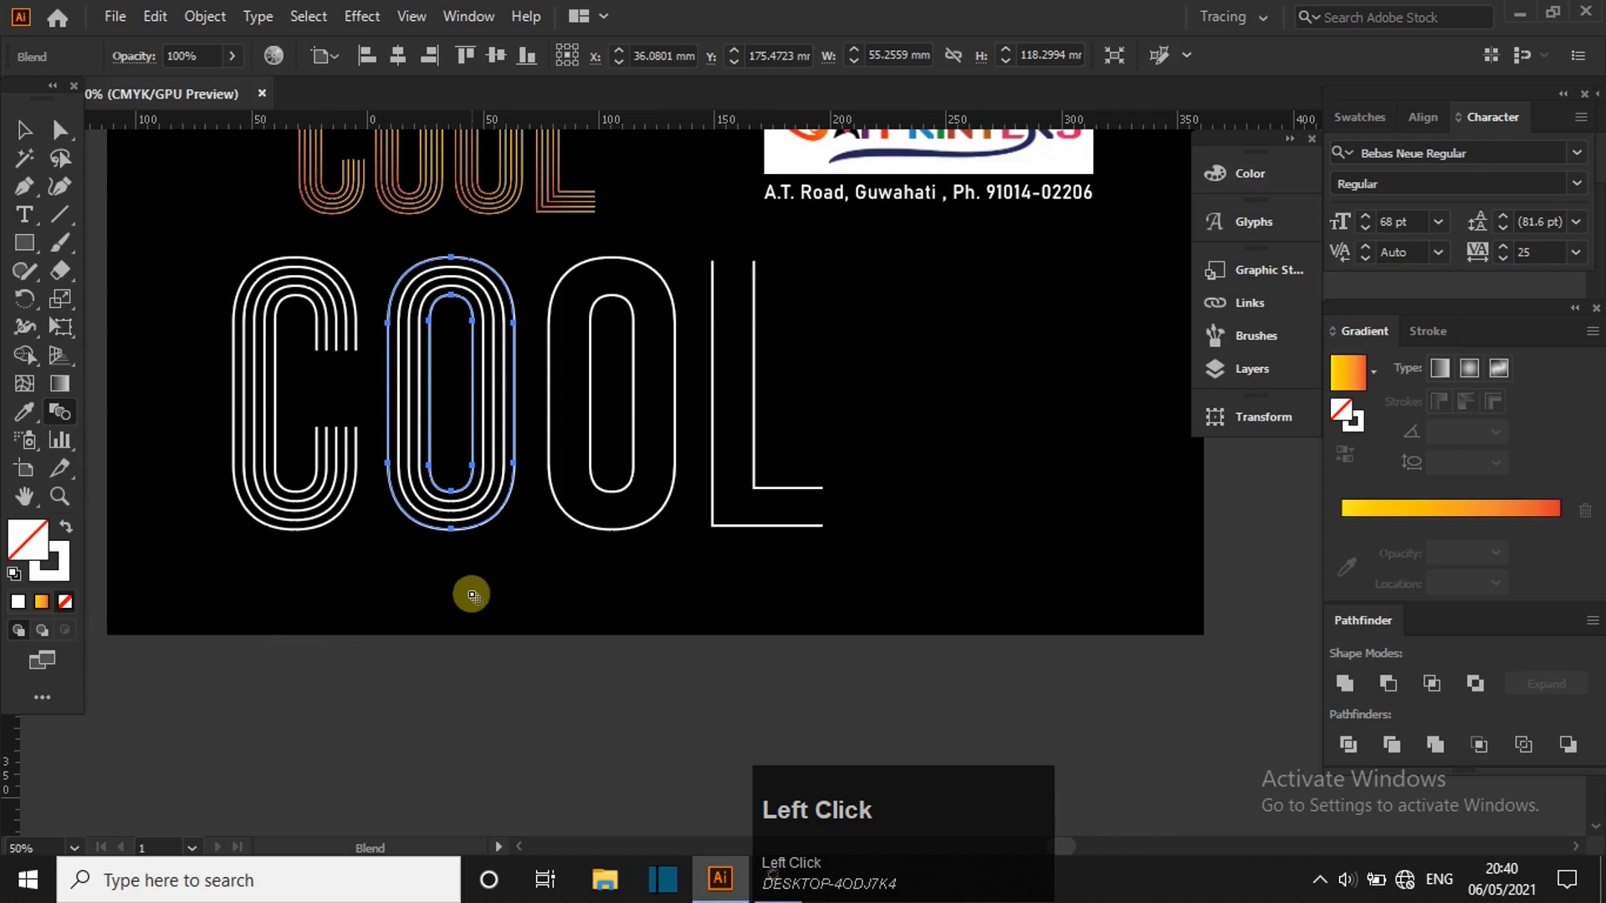
# - Blend the inner and outer paths of the second O, with spacing set to 3 Specified Steps
pyautogui.press('v')
pyautogui.moveTo(537, 243); pyautogui.dragTo(676, 554)
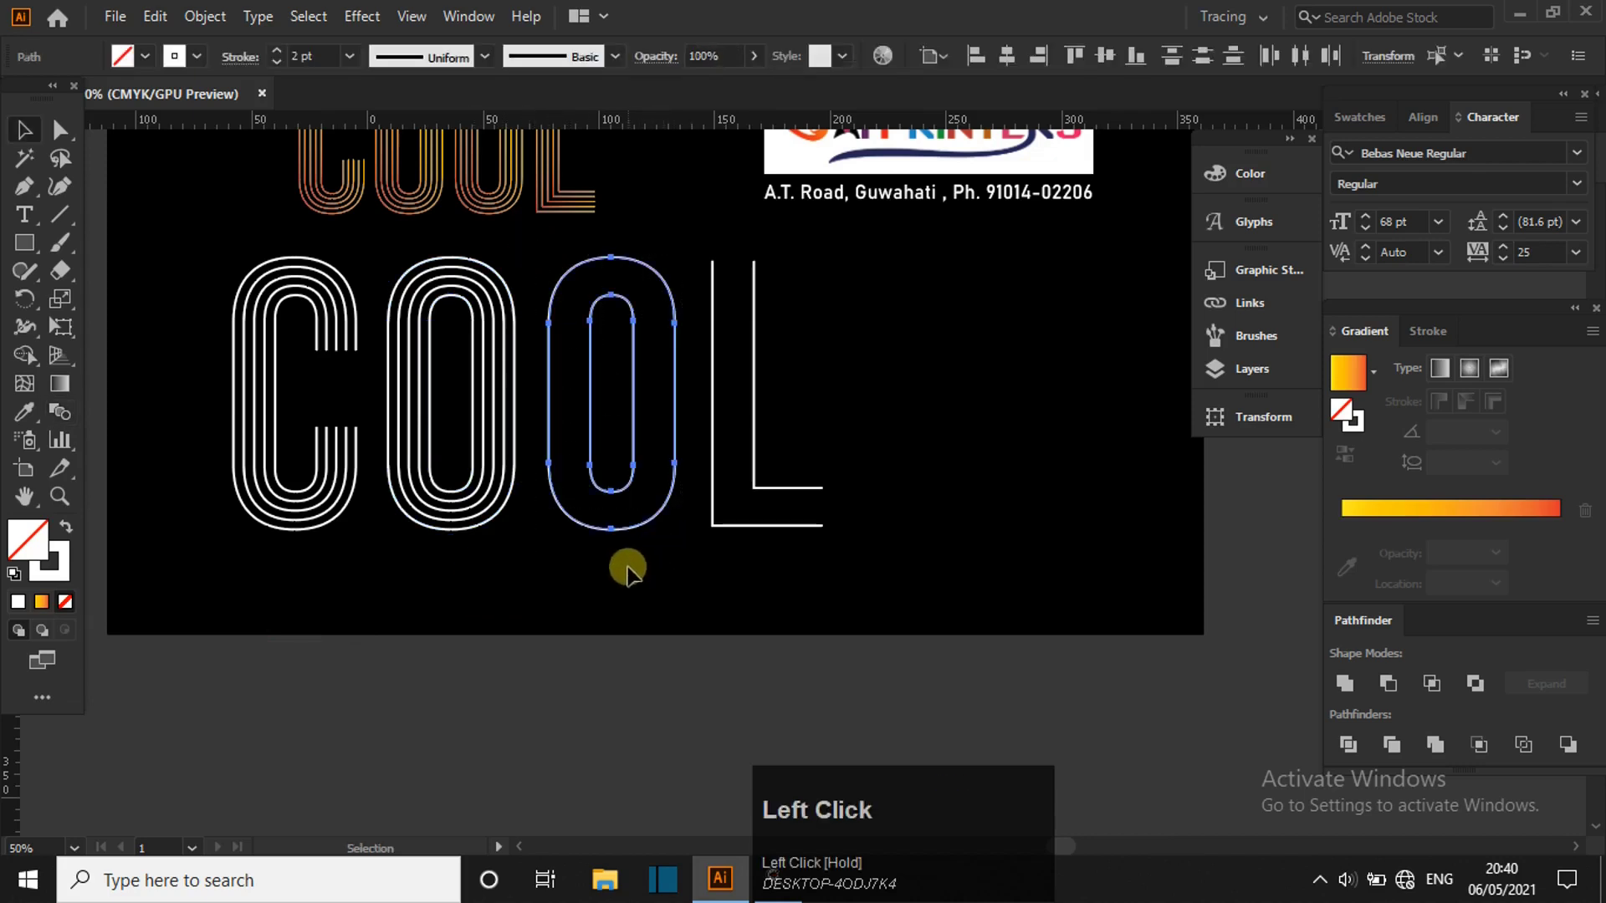
pyautogui.press('w')
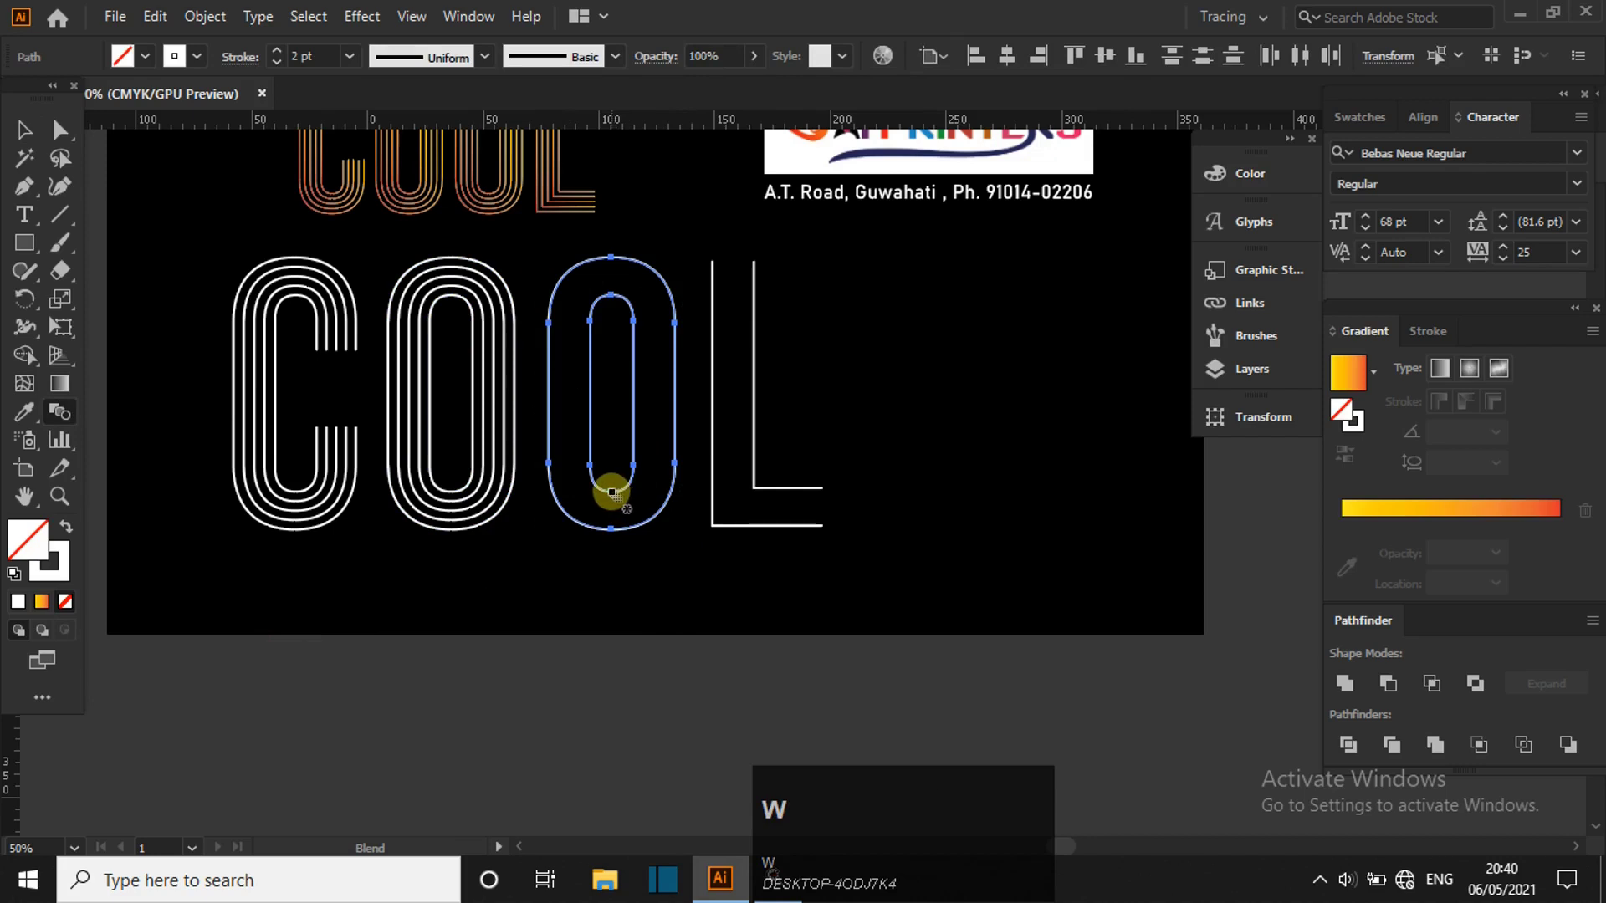
pyautogui.click(611, 296)
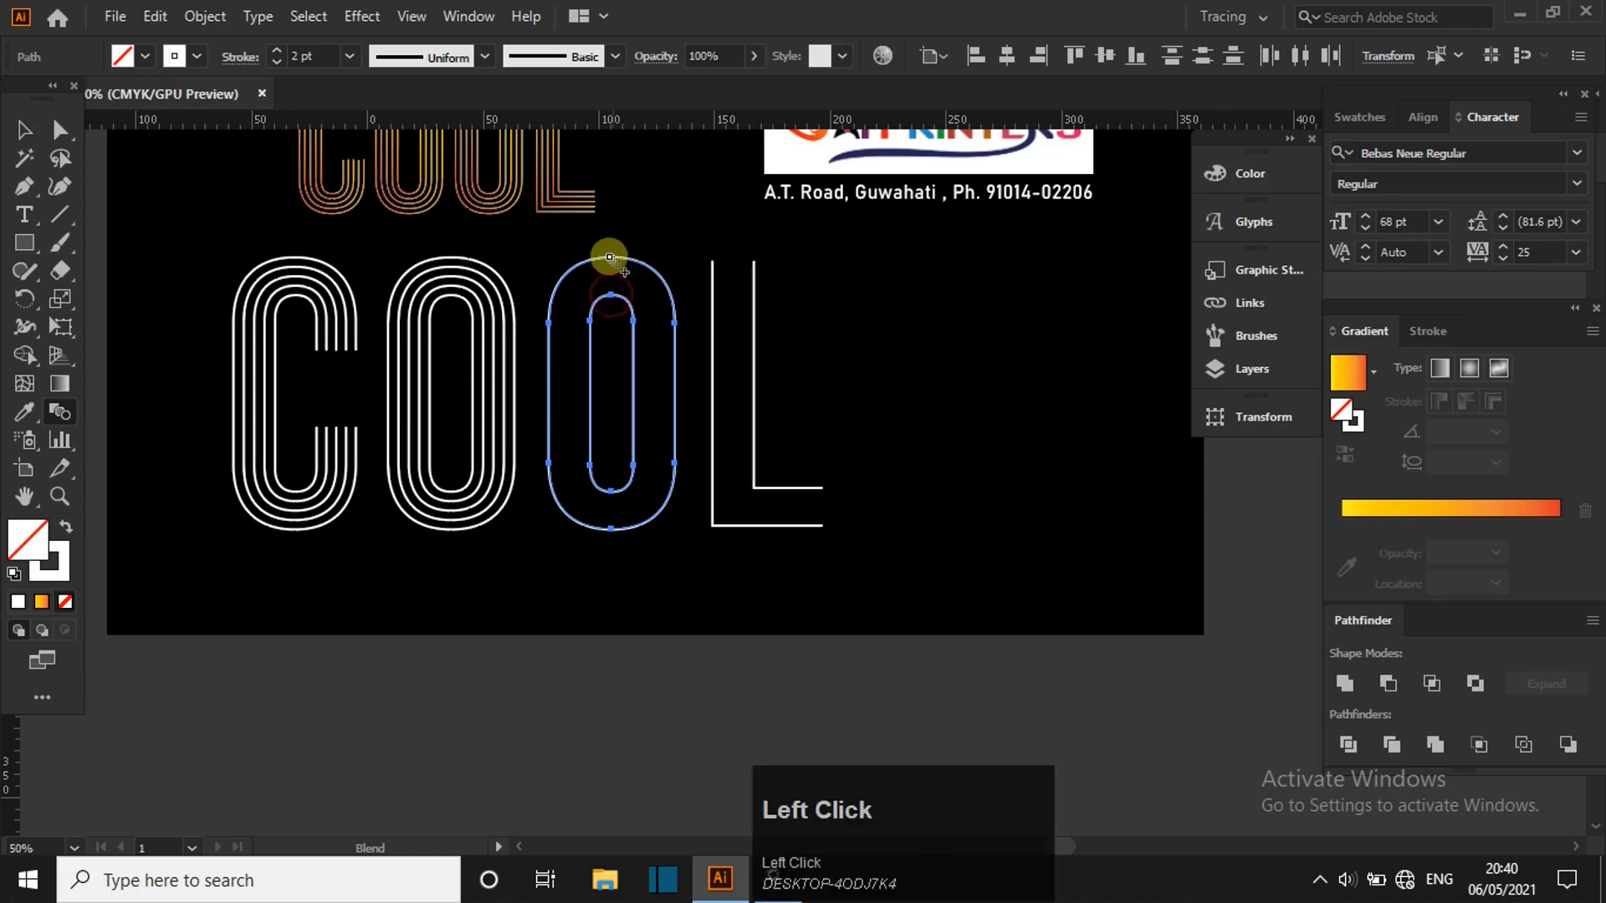
pyautogui.click(611, 258)
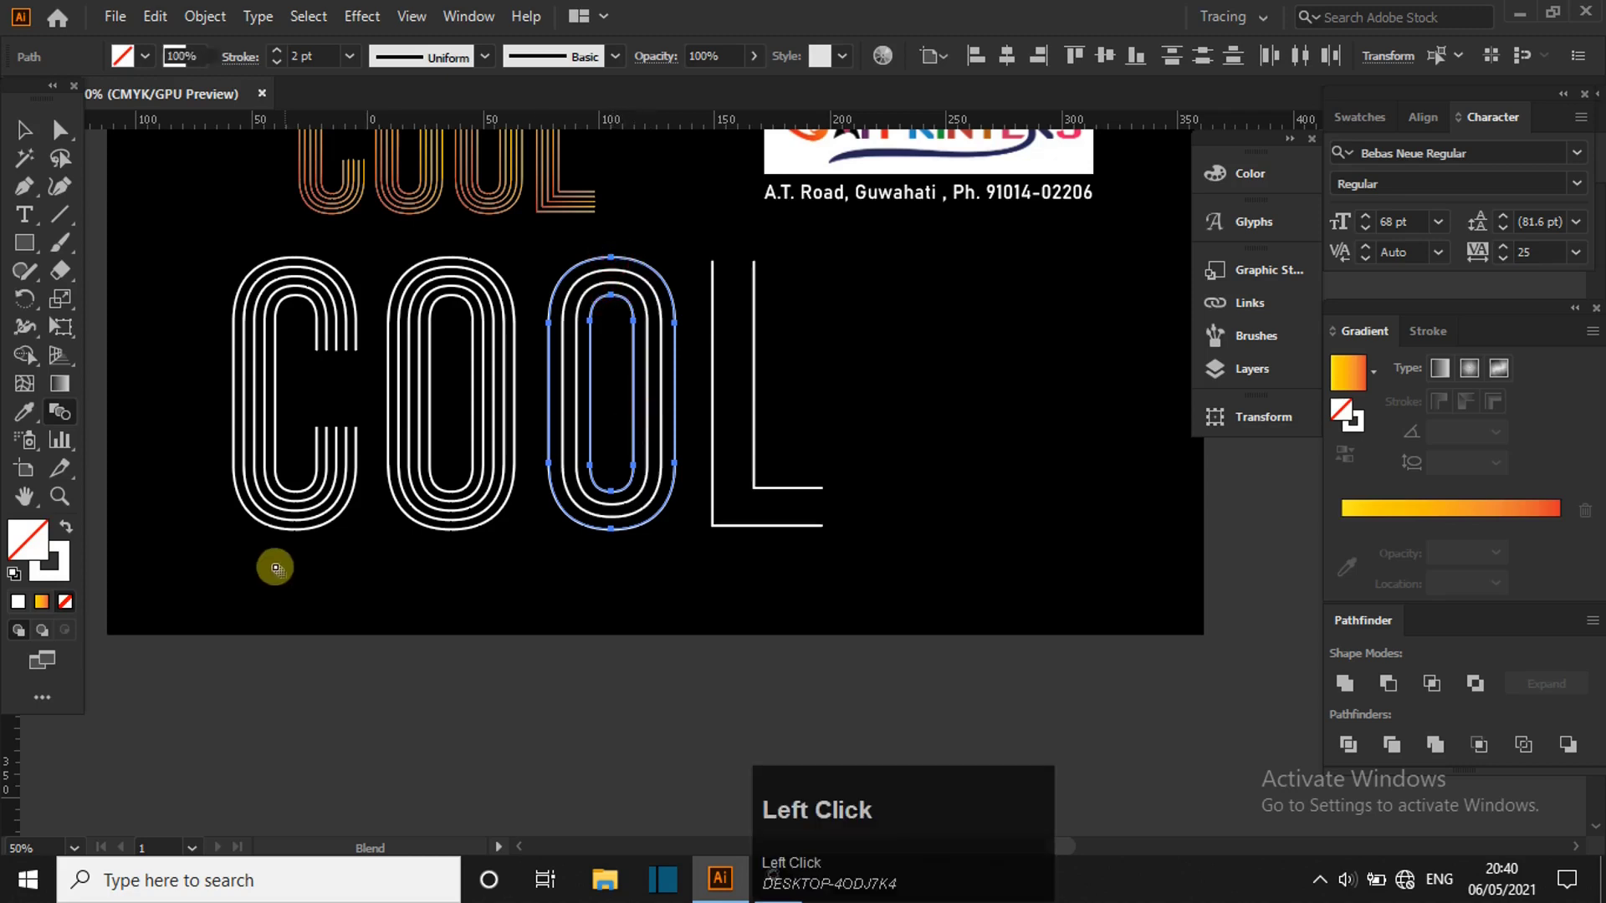
pyautogui.doubleClick(51, 423)
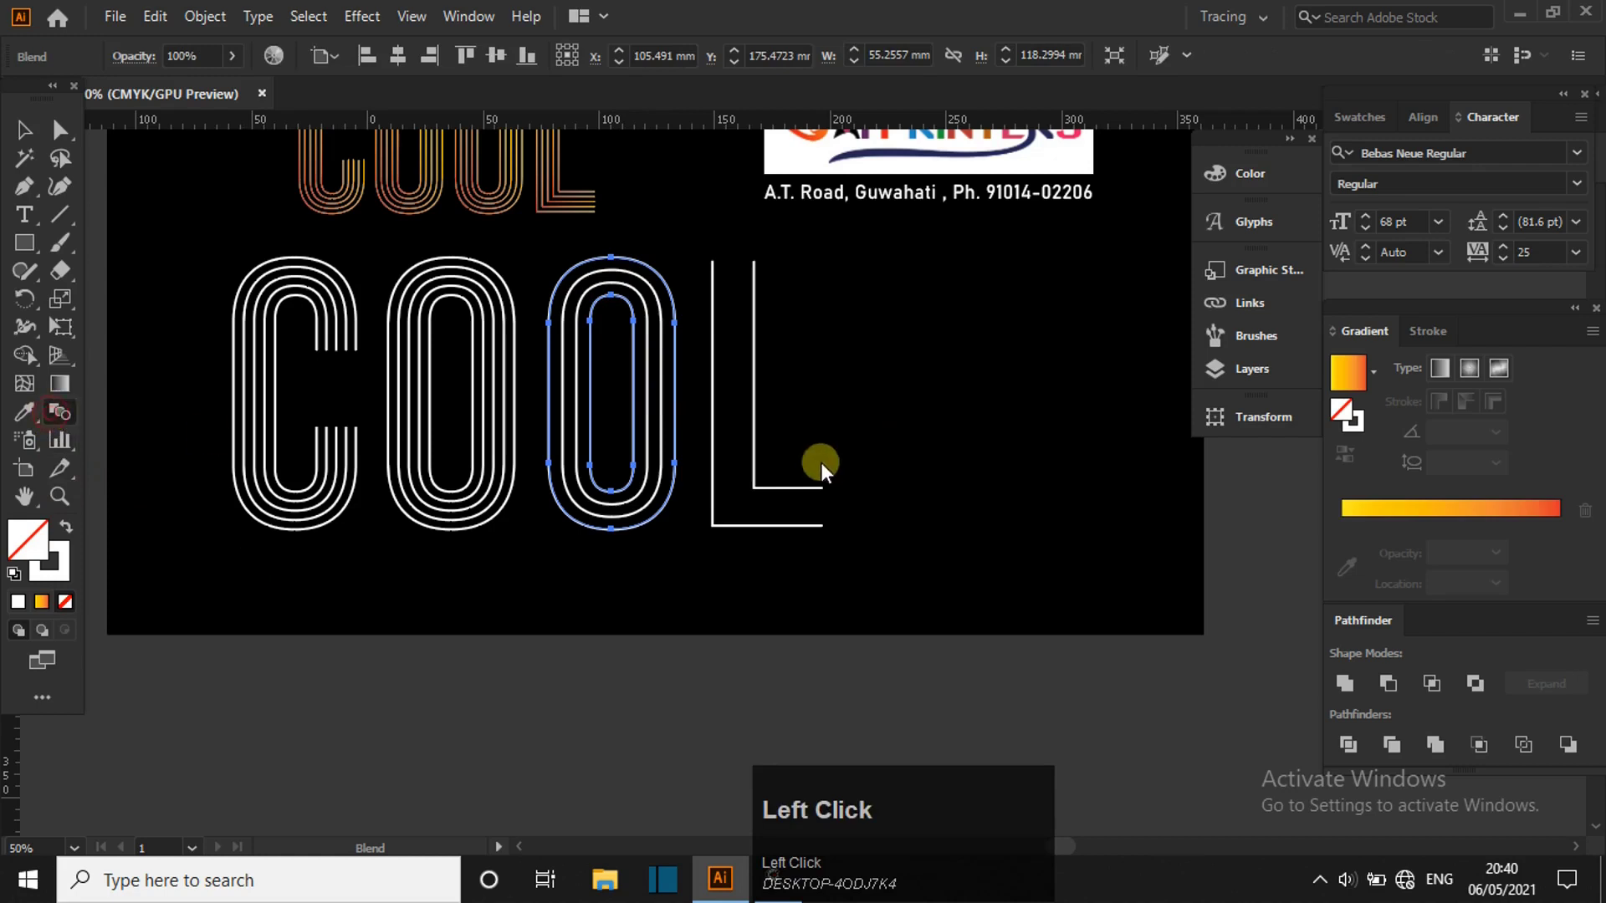
pyautogui.click(110, 625)
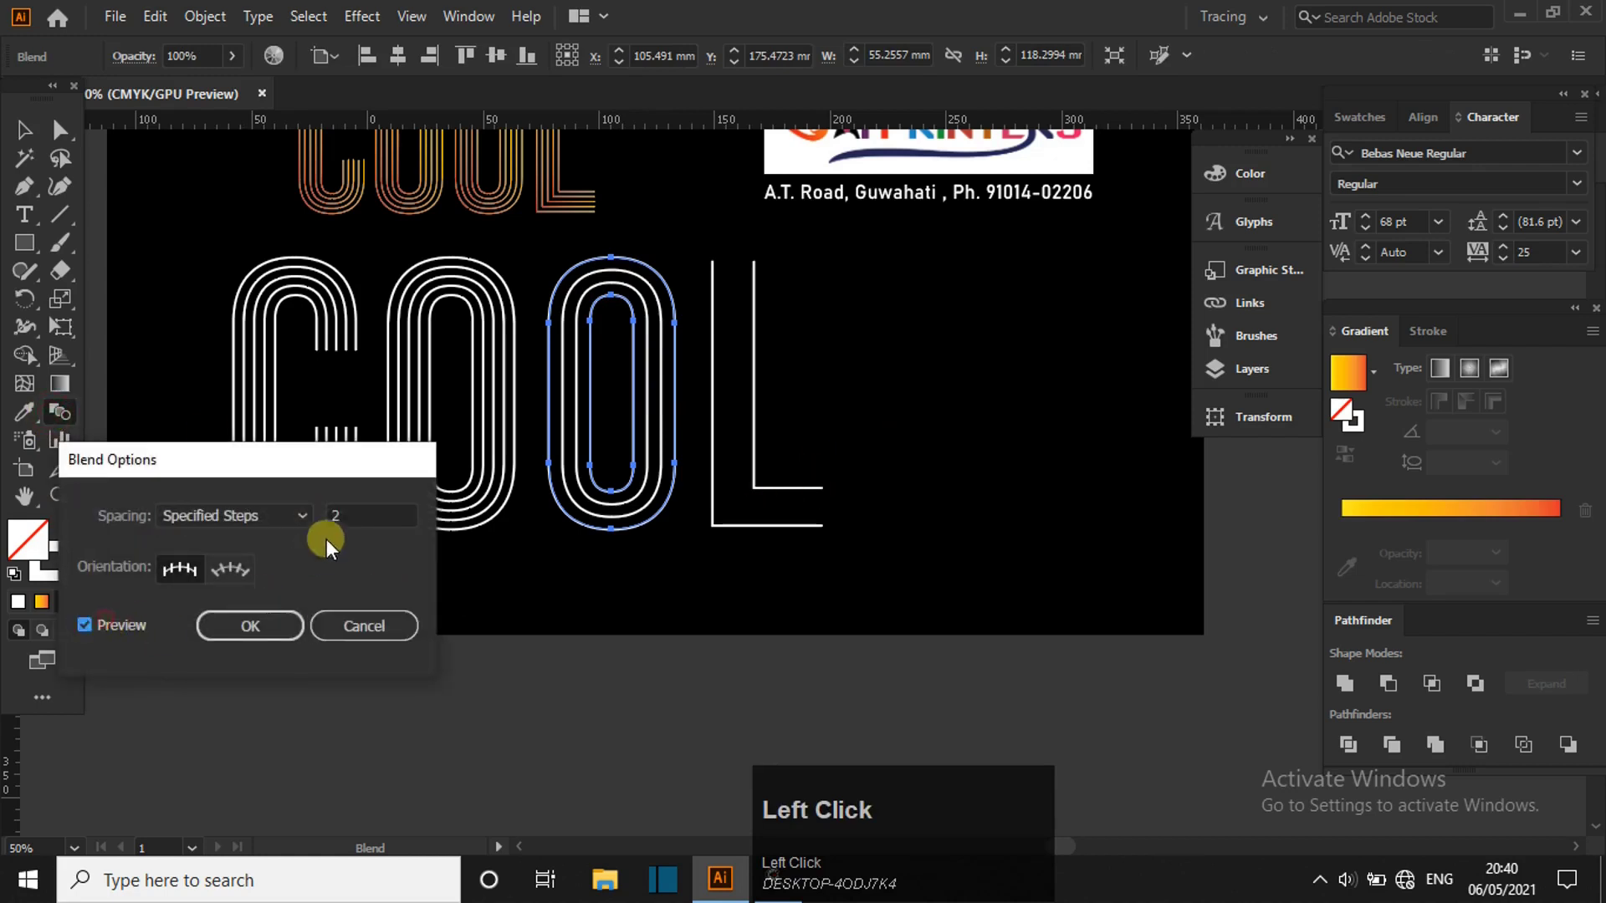
pyautogui.click(340, 515)
pyautogui.scroll(1, 345, 535)
pyautogui.click(258, 624)
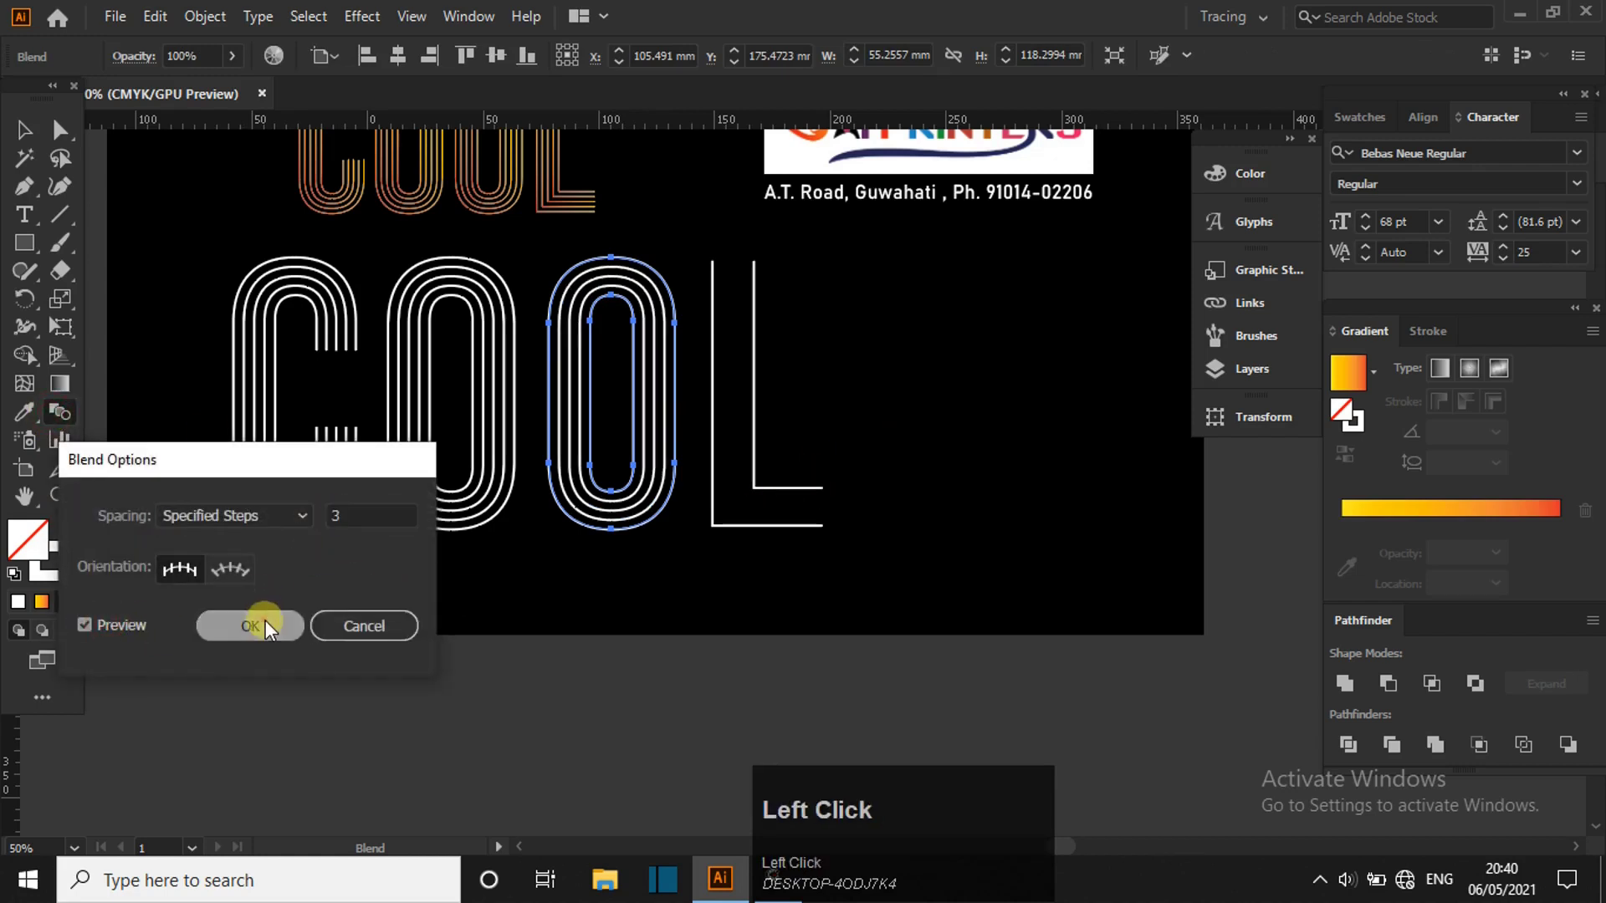
# - Blend the inner and outer lines of the L, with spacing set to 3 Specified Steps and the preview on
pyautogui.press('v')
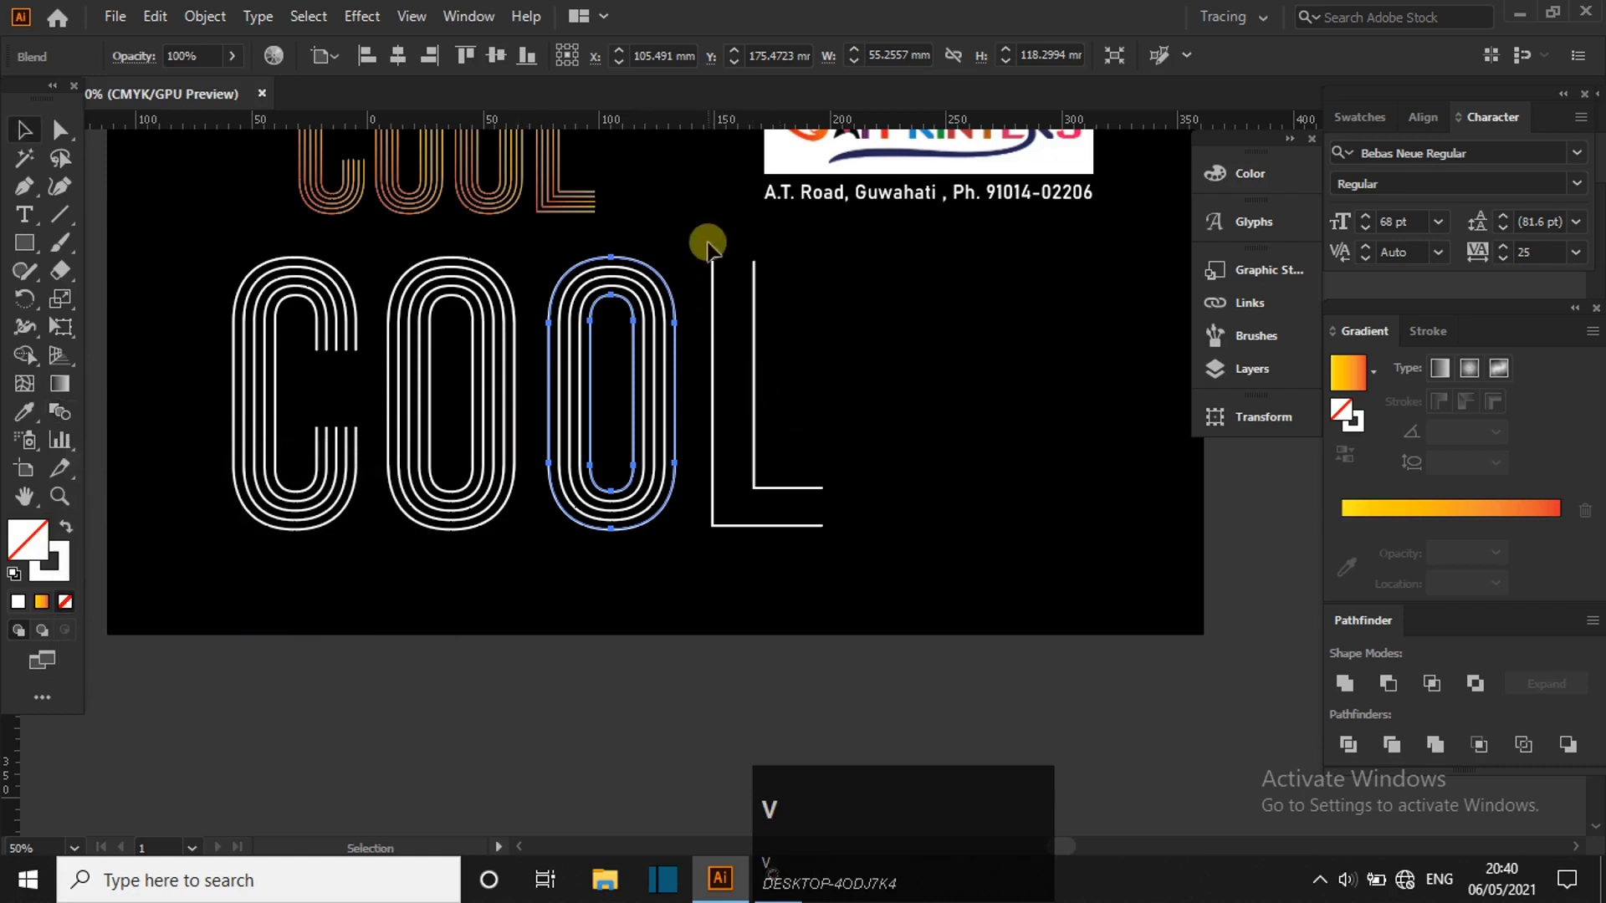
pyautogui.moveTo(699, 253); pyautogui.dragTo(899, 565)
pyautogui.press('w')
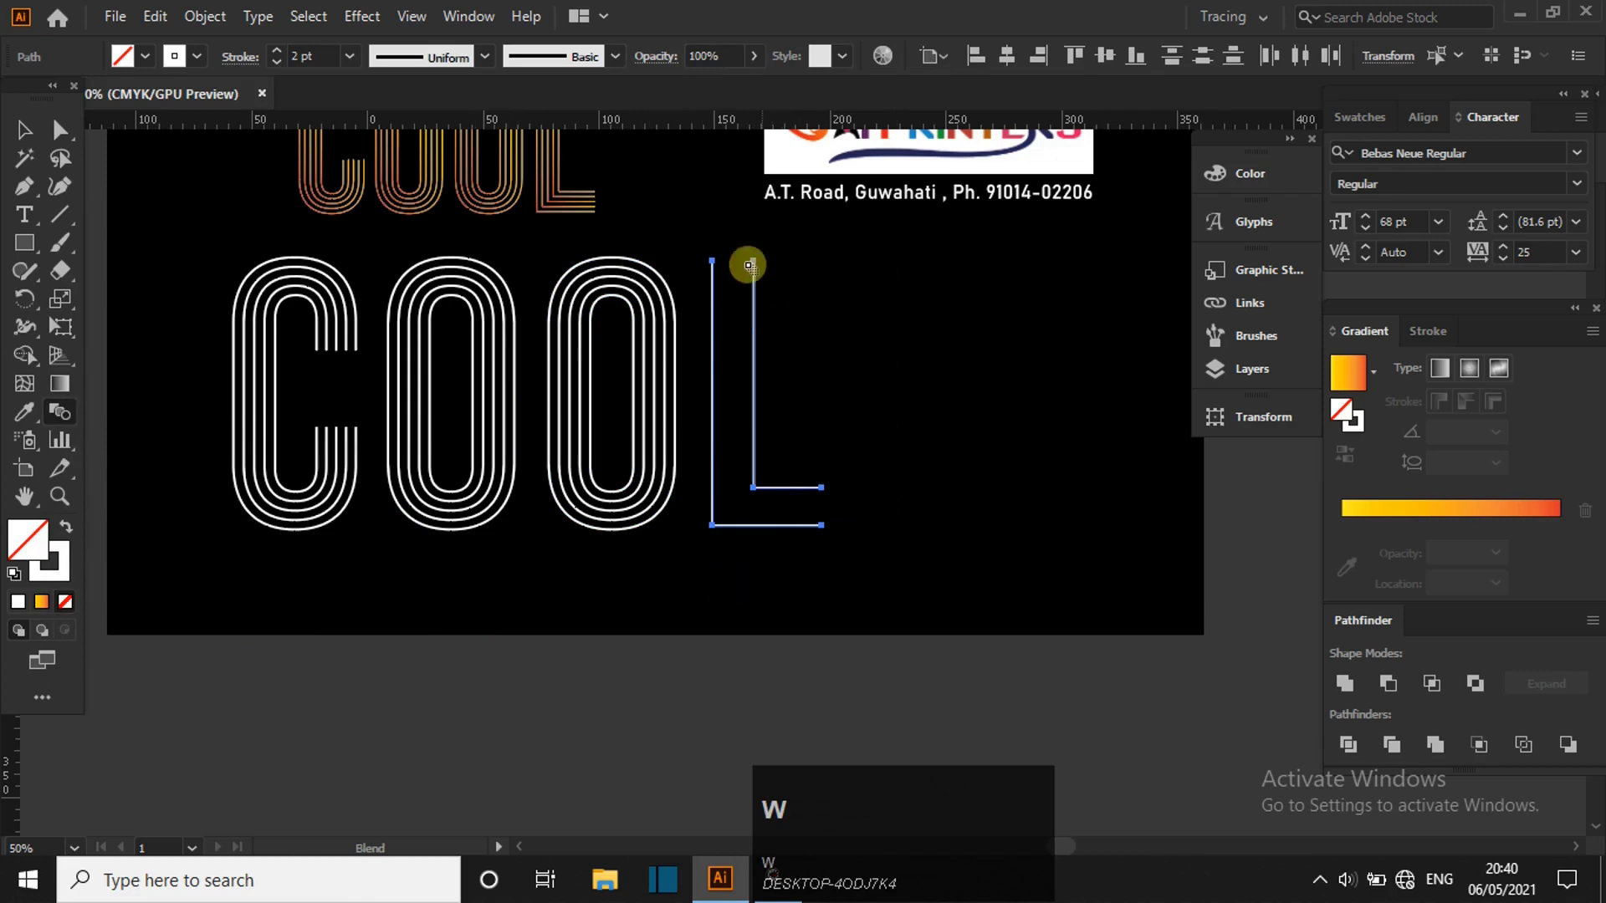
pyautogui.click(711, 263)
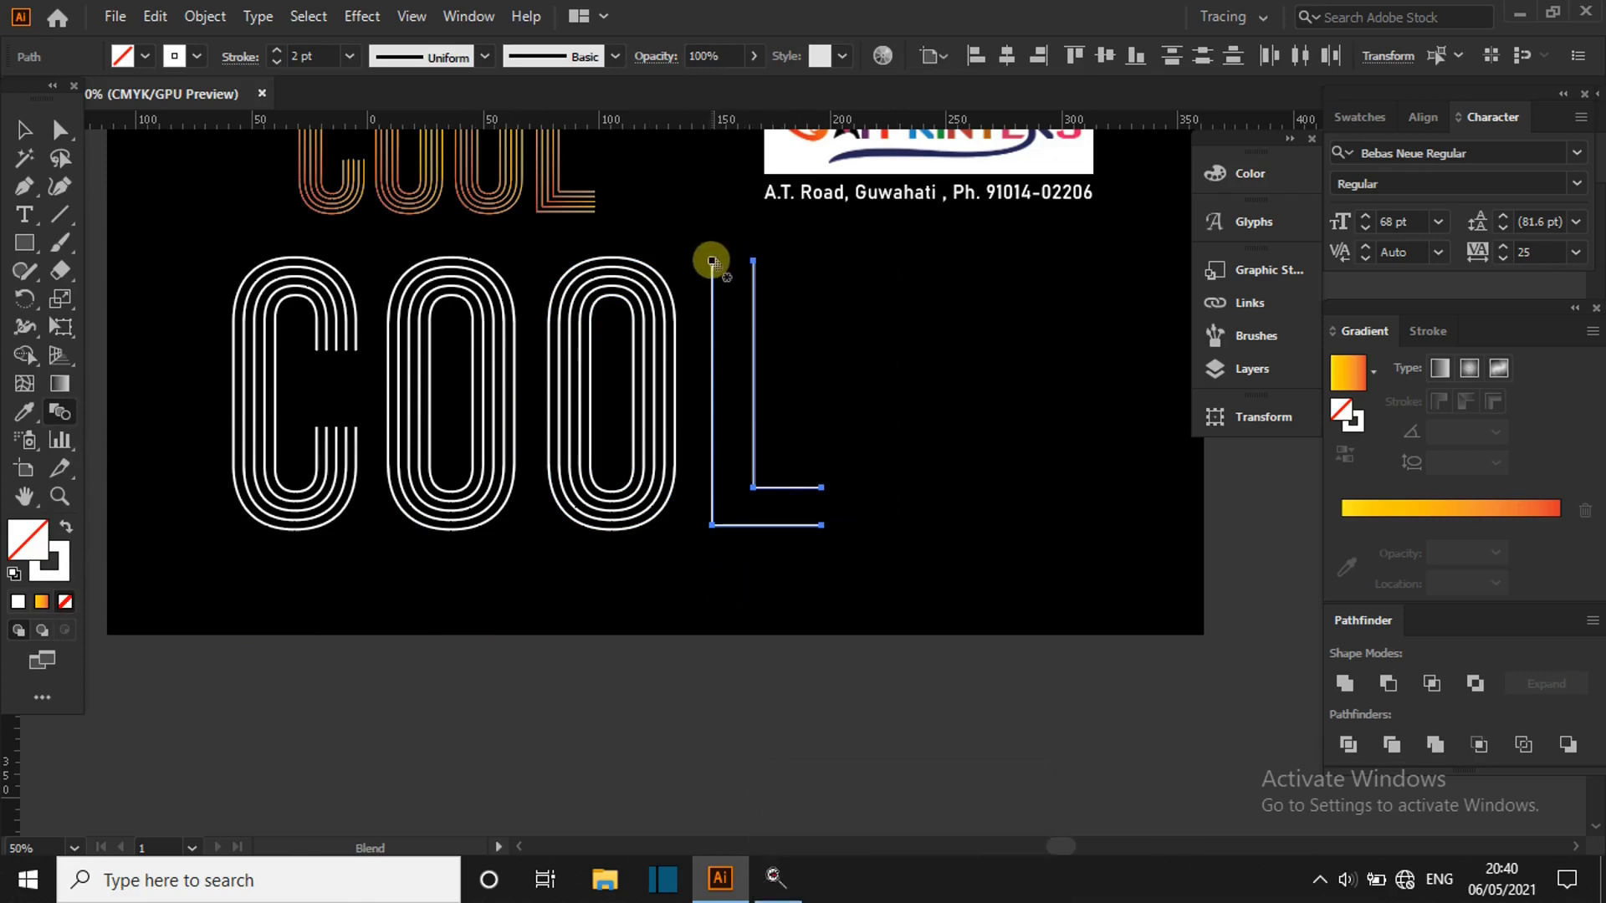
pyautogui.click(753, 263)
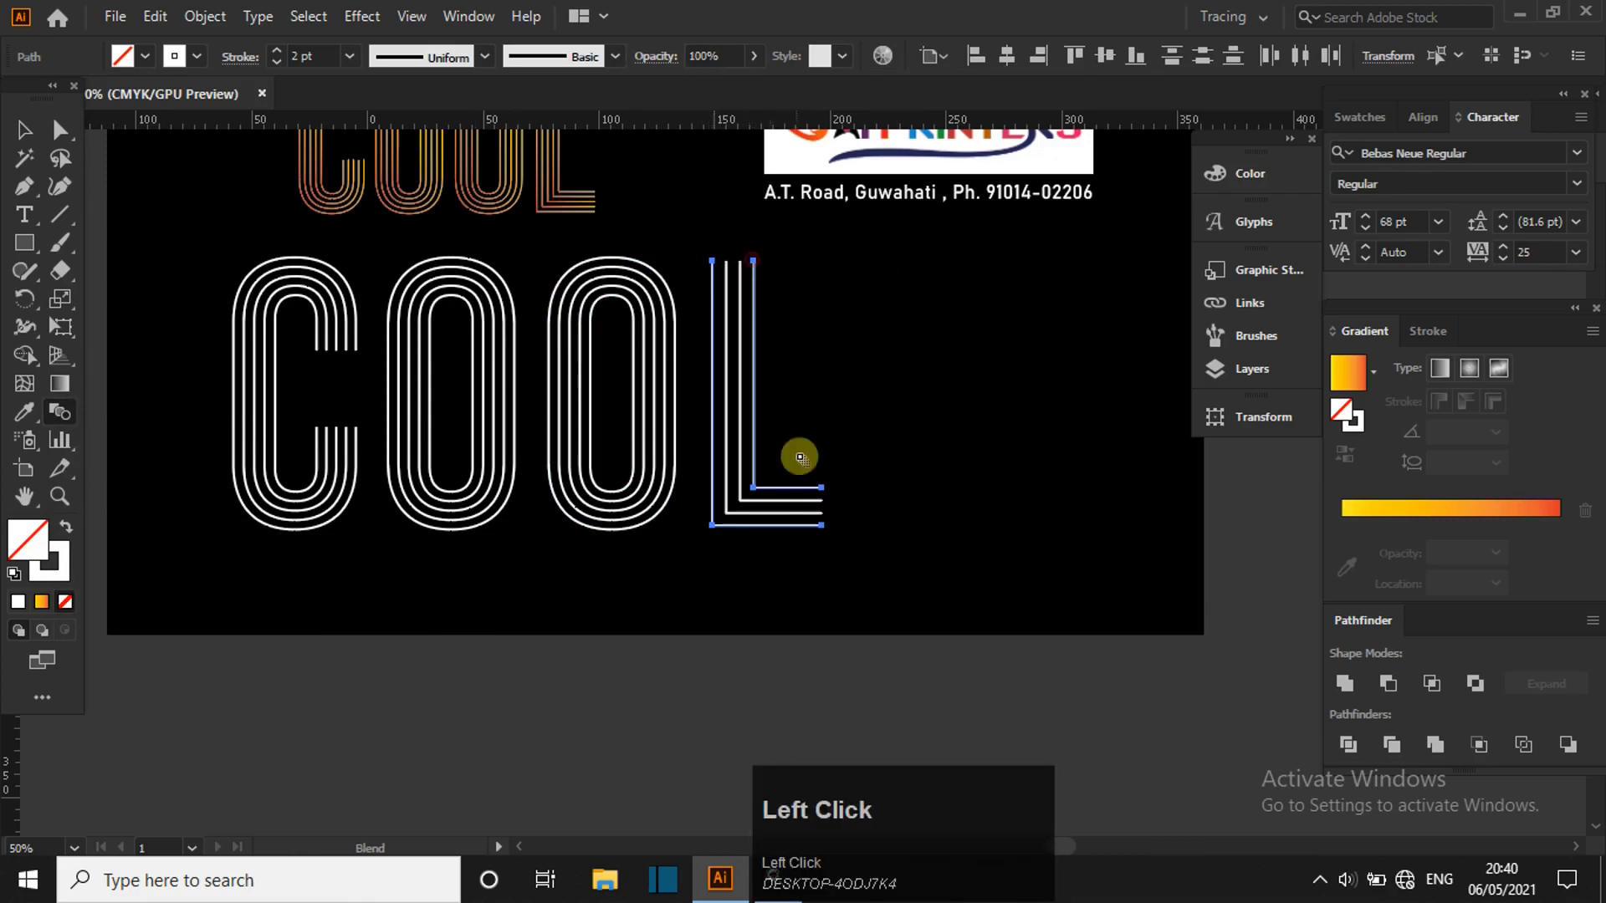
pyautogui.doubleClick(57, 414)
pyautogui.click(85, 624)
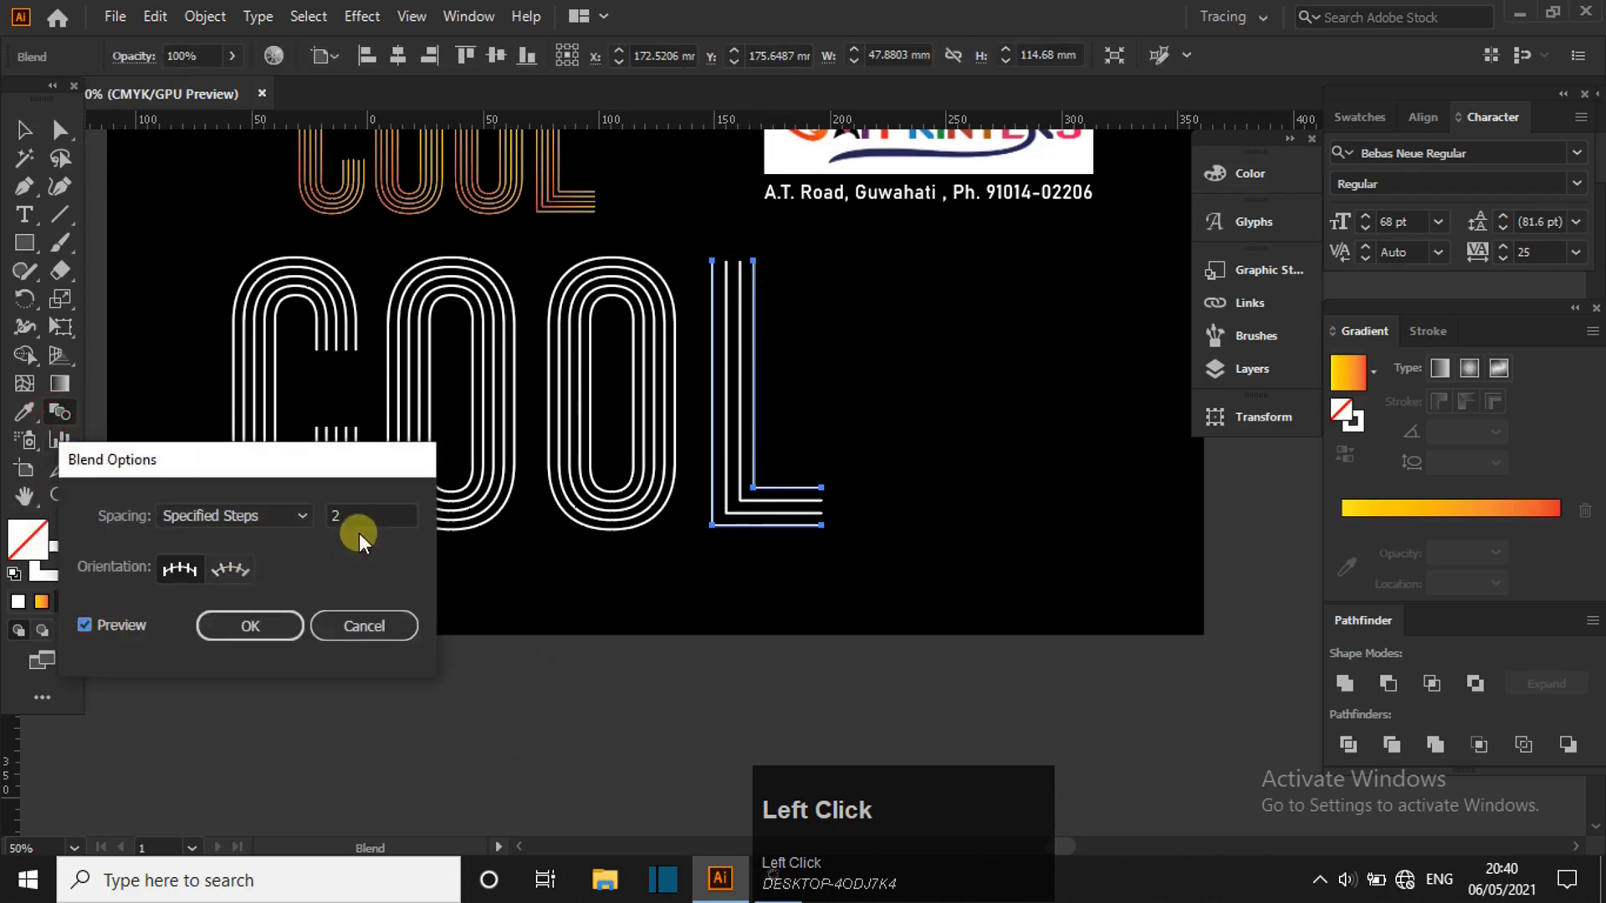
pyautogui.scroll(1, 383, 515)
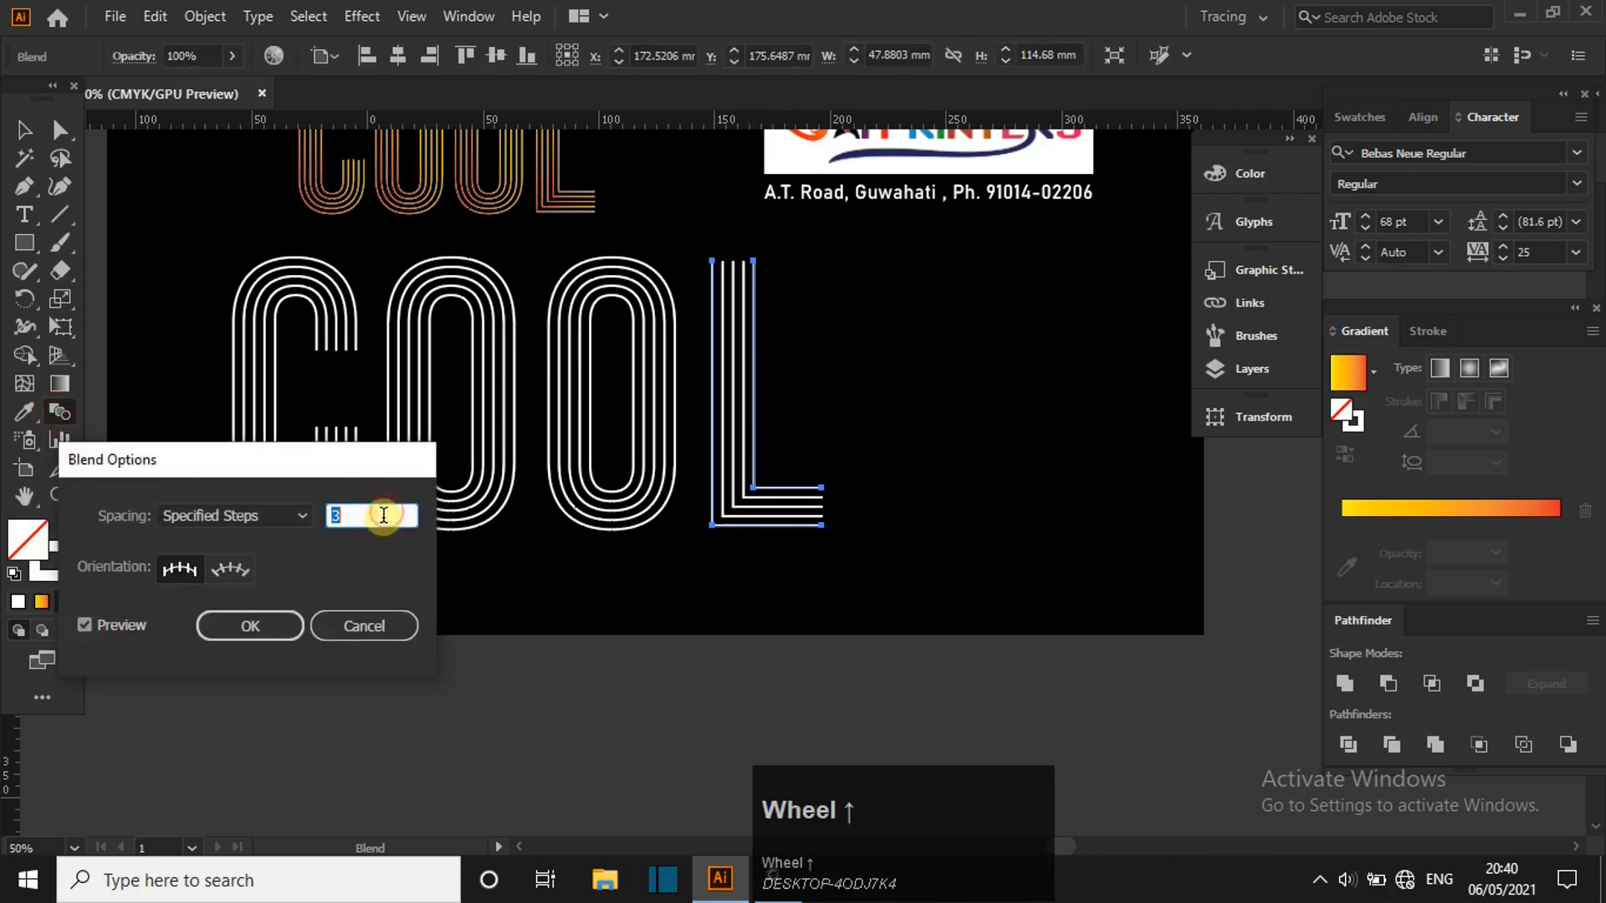
pyautogui.click(273, 629)
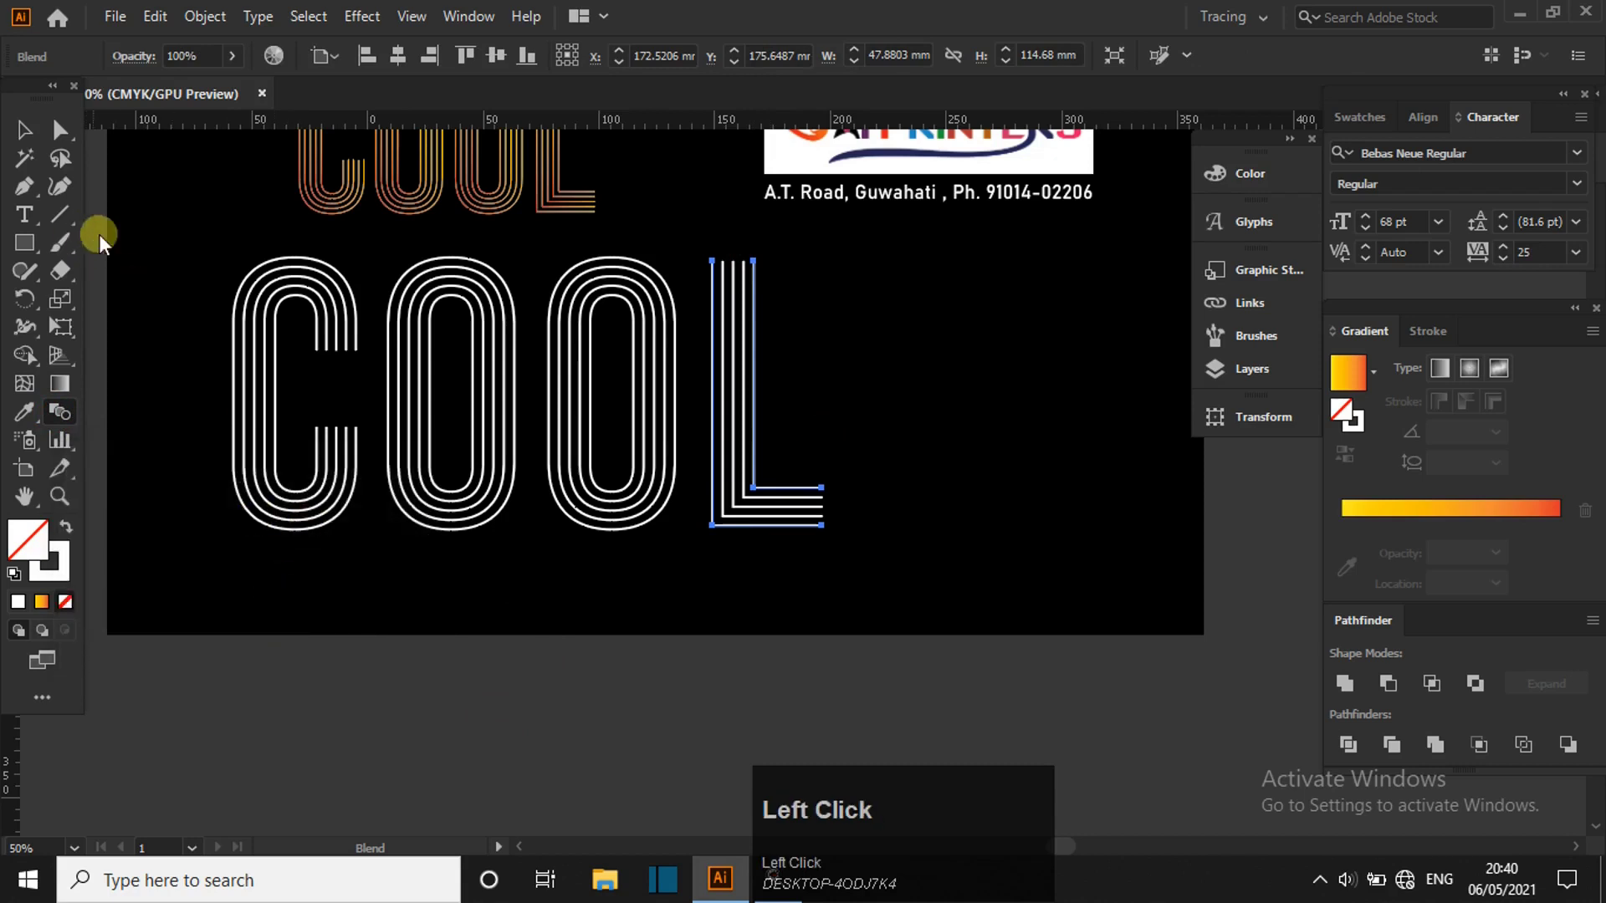
# - Group the four blended letters of the large COOL lettering
pyautogui.press('v')
pyautogui.moveTo(161, 259); pyautogui.dragTo(889, 566)
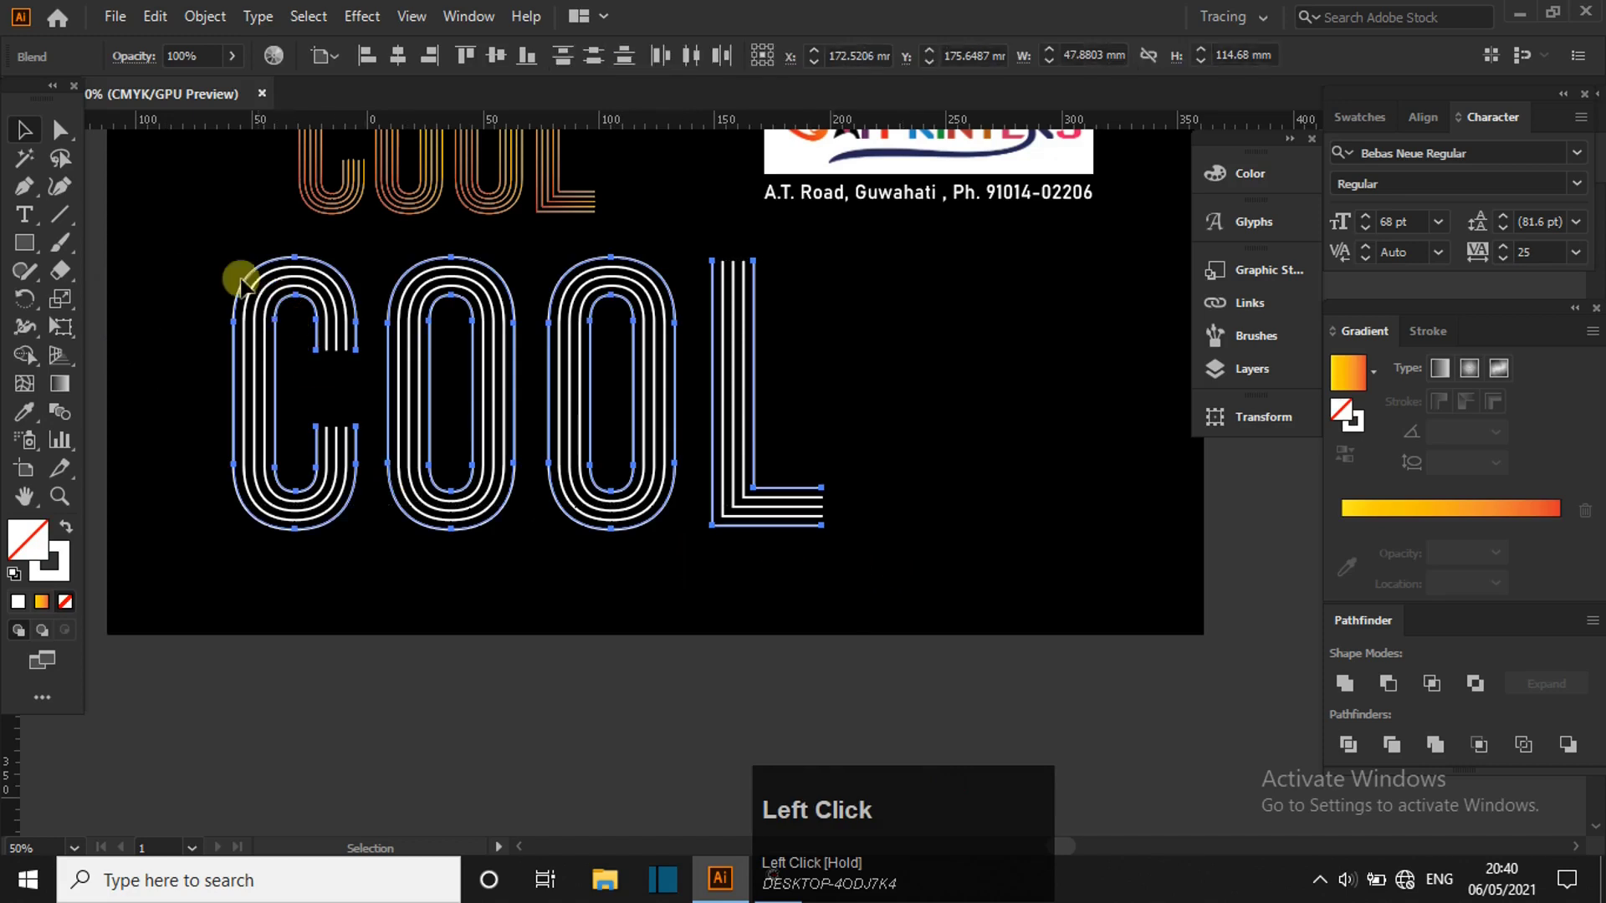
pyautogui.moveTo(199, 251); pyautogui.dragTo(932, 574)
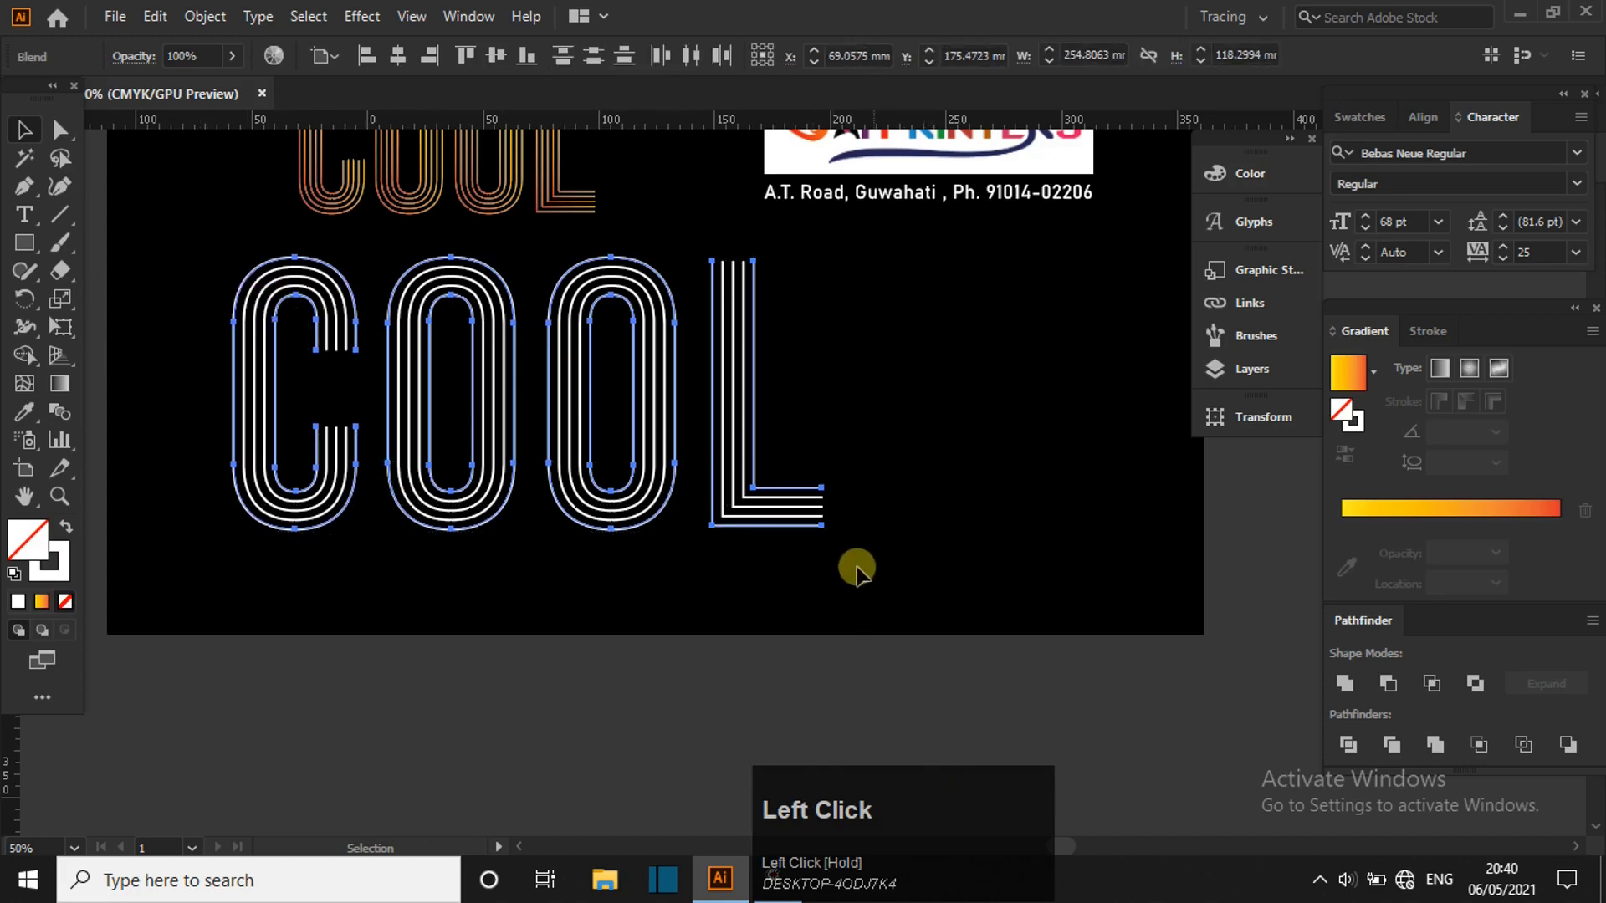
pyautogui.hotkey('ctrl', 'g')
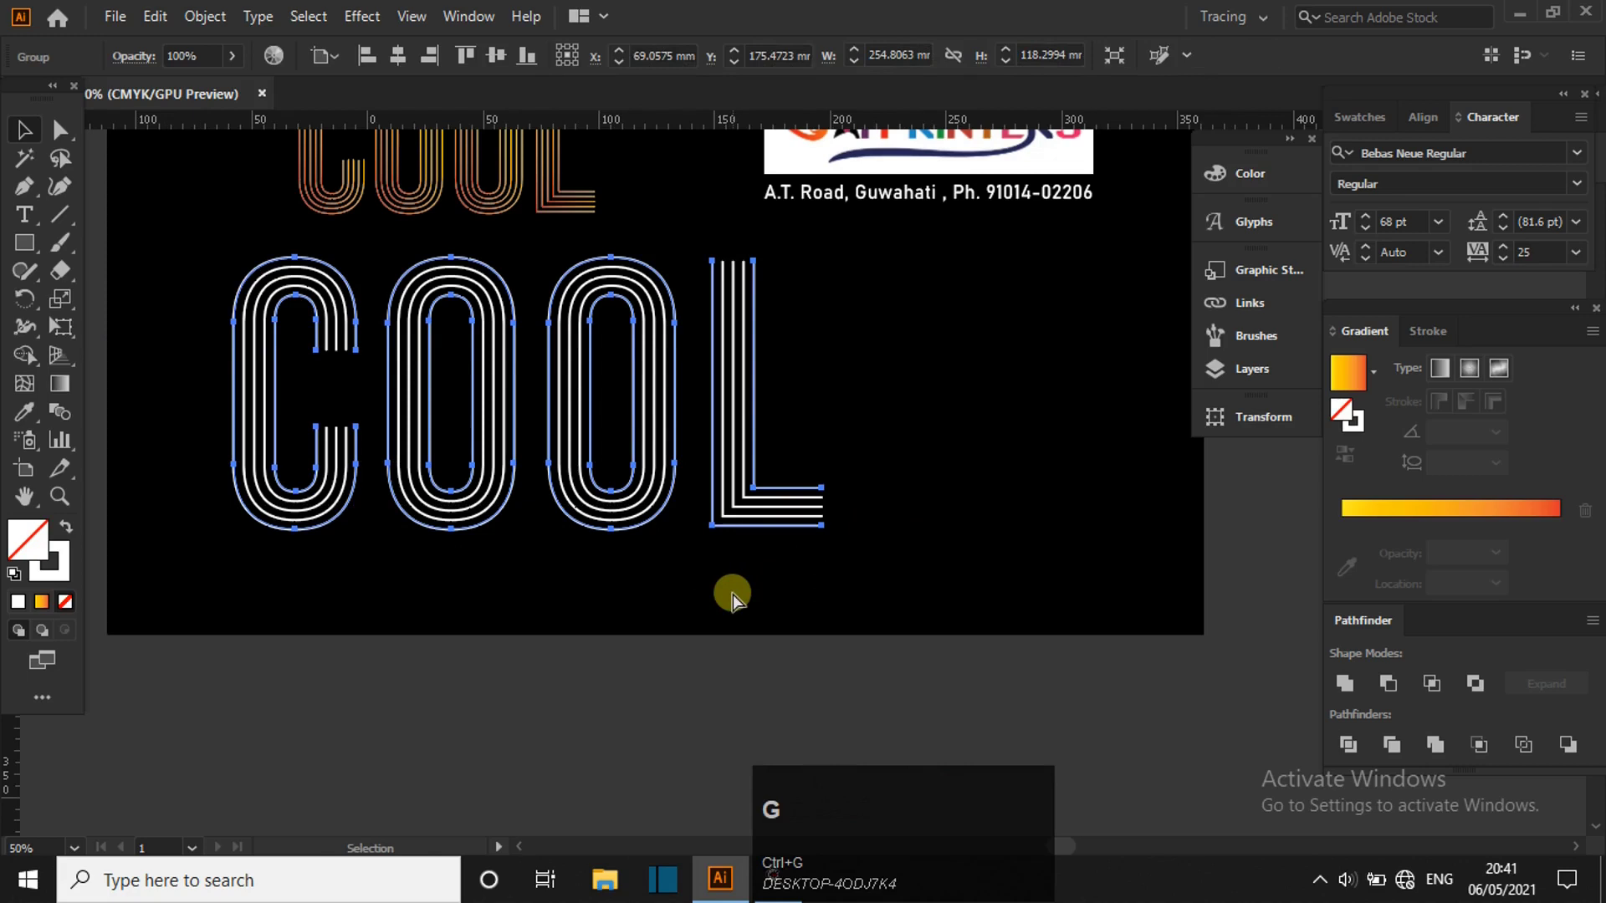
# - Expand the grouped letter blends with Object, Fill and Stroke enabled
pyautogui.click(205, 16)
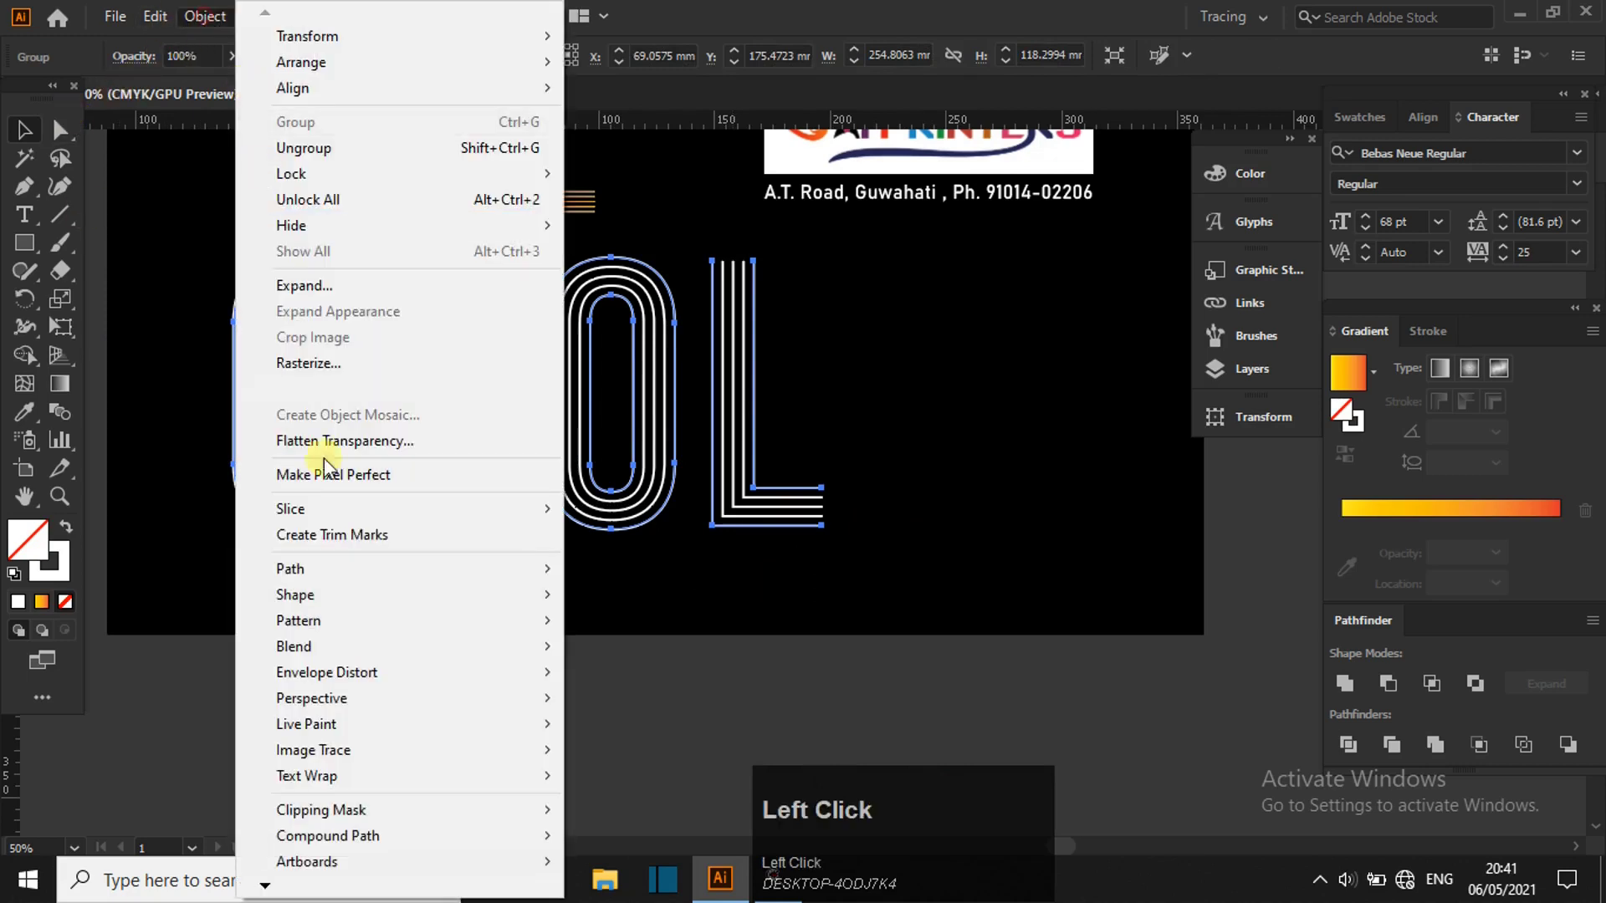
pyautogui.click(382, 288)
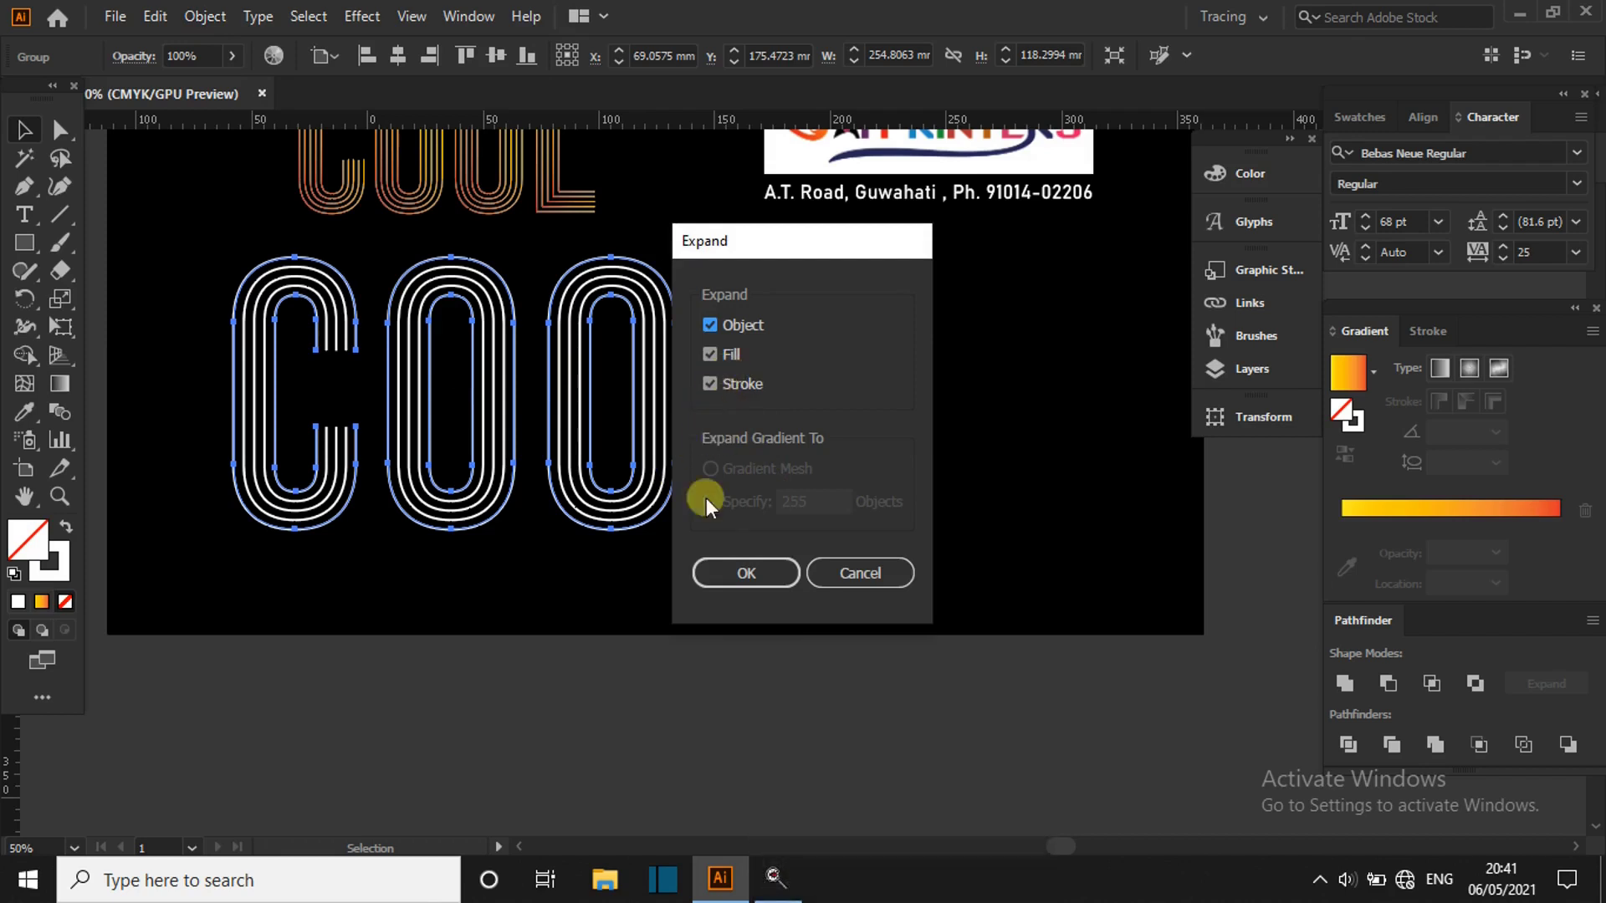
pyautogui.click(741, 572)
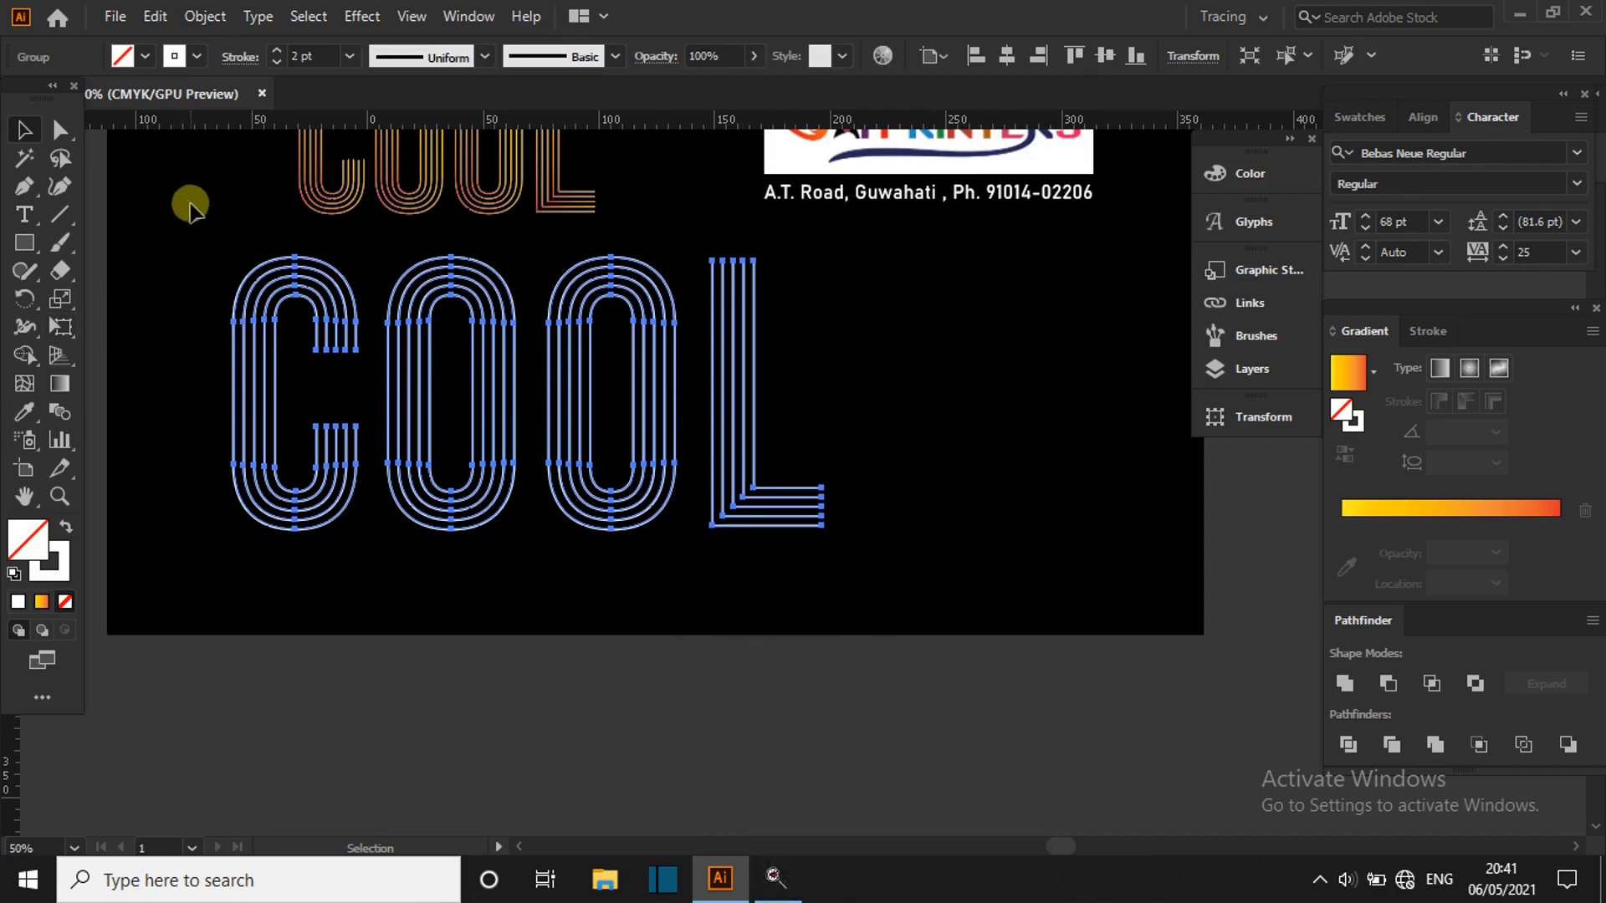
# - Expand the separate lines of the large COOL group into filled shapes, with Fill and Stroke enabled
pyautogui.click(173, 239)
pyautogui.moveTo(405, 351); pyautogui.dragTo(896, 563)
pyautogui.click(202, 16)
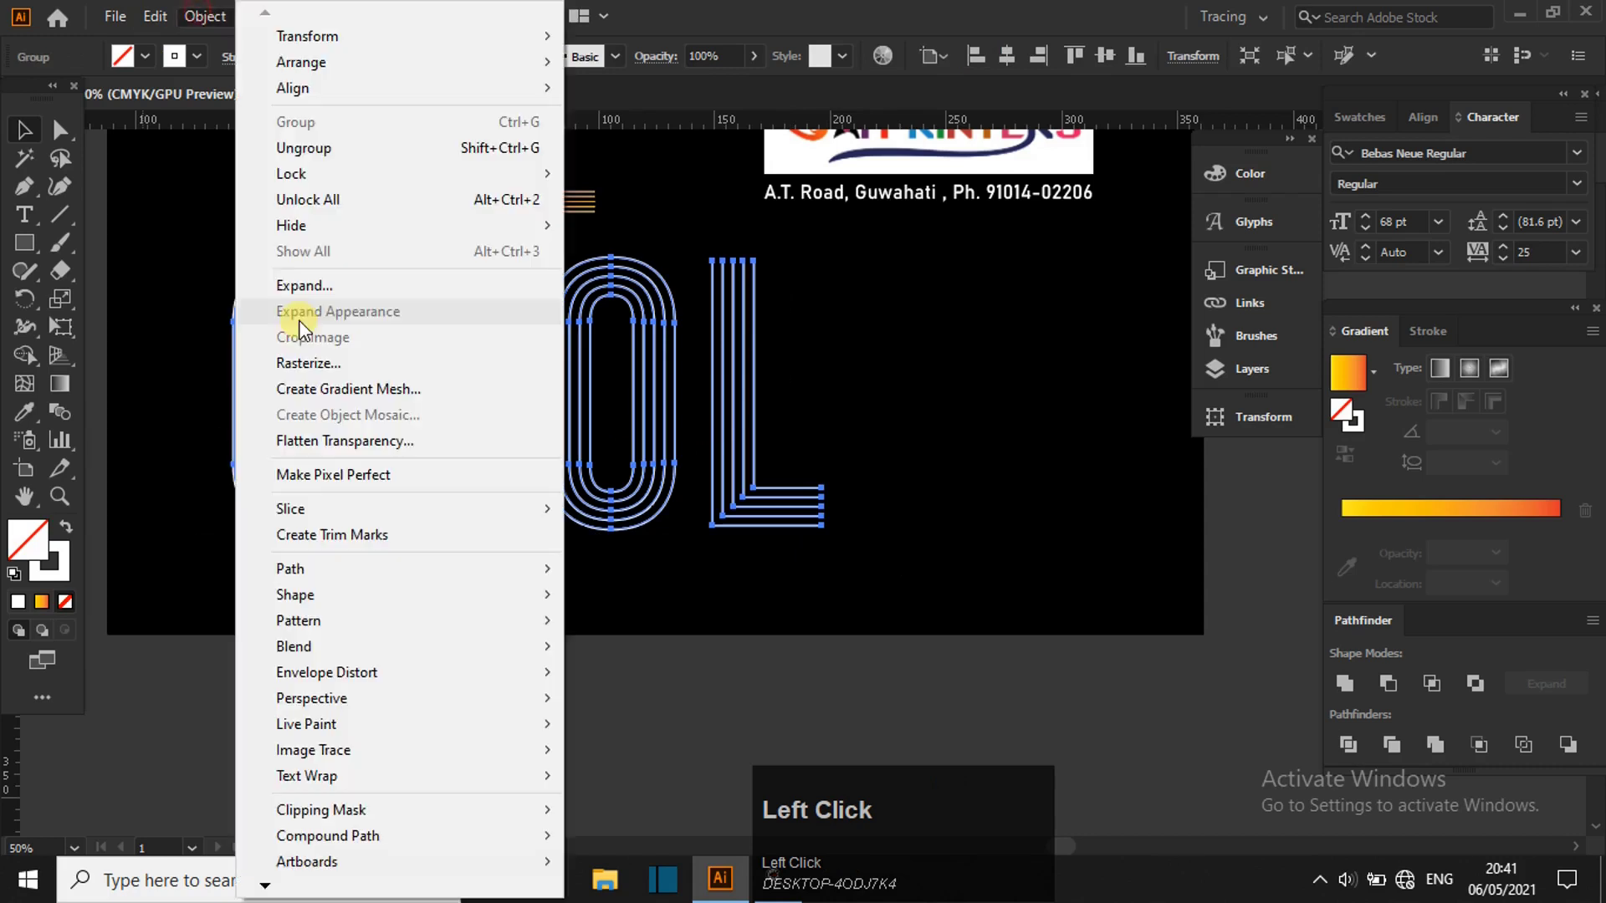
pyautogui.click(314, 284)
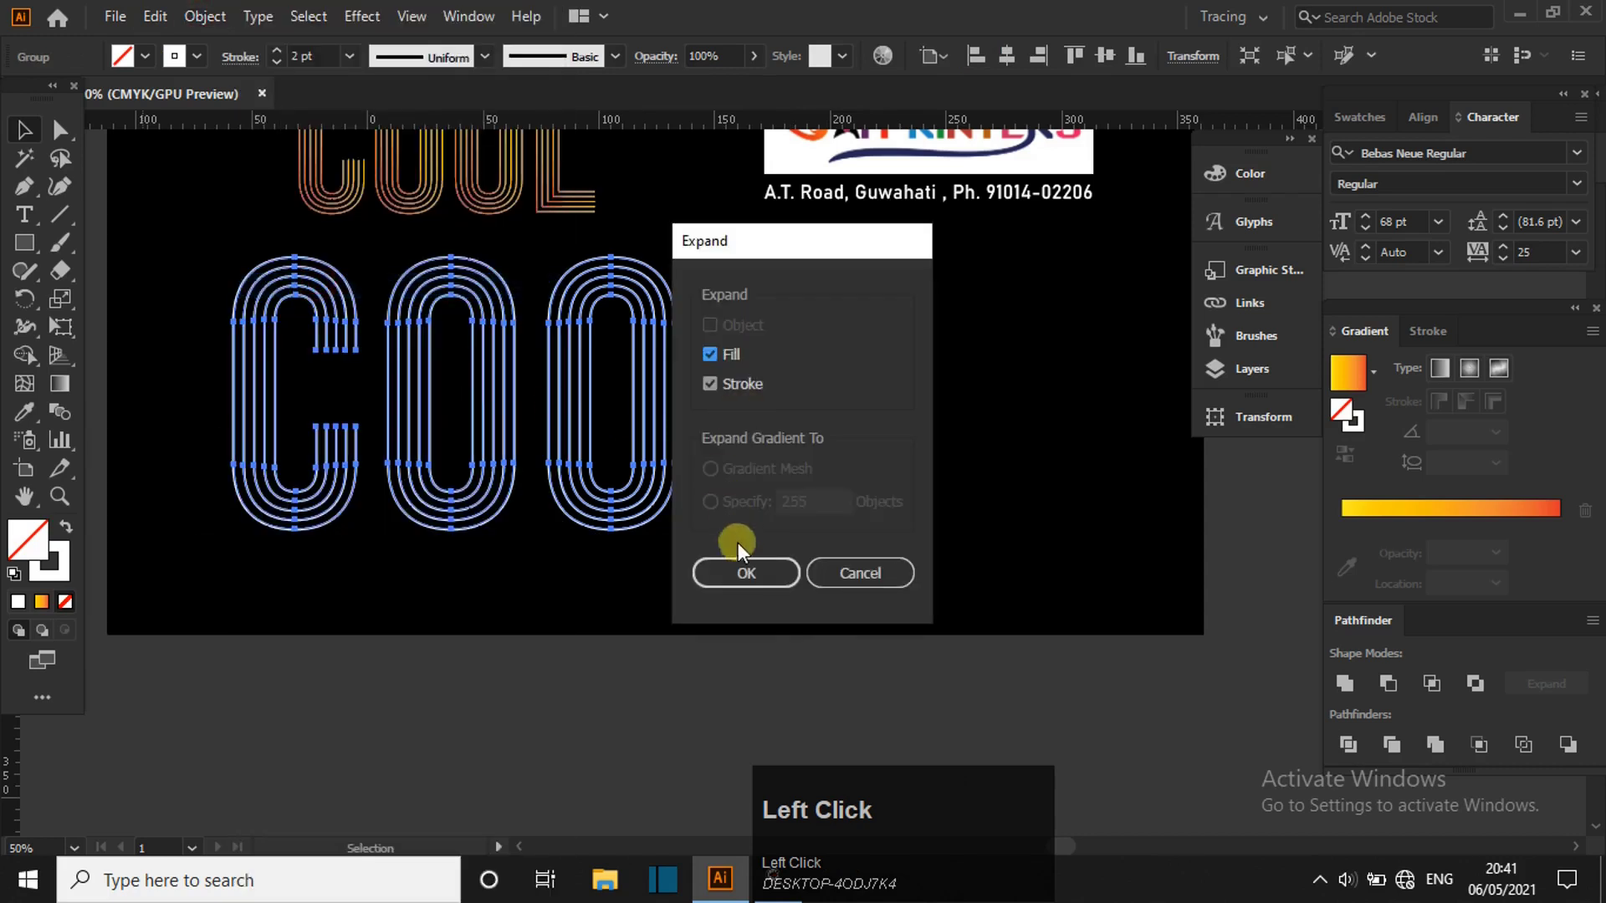
pyautogui.click(735, 575)
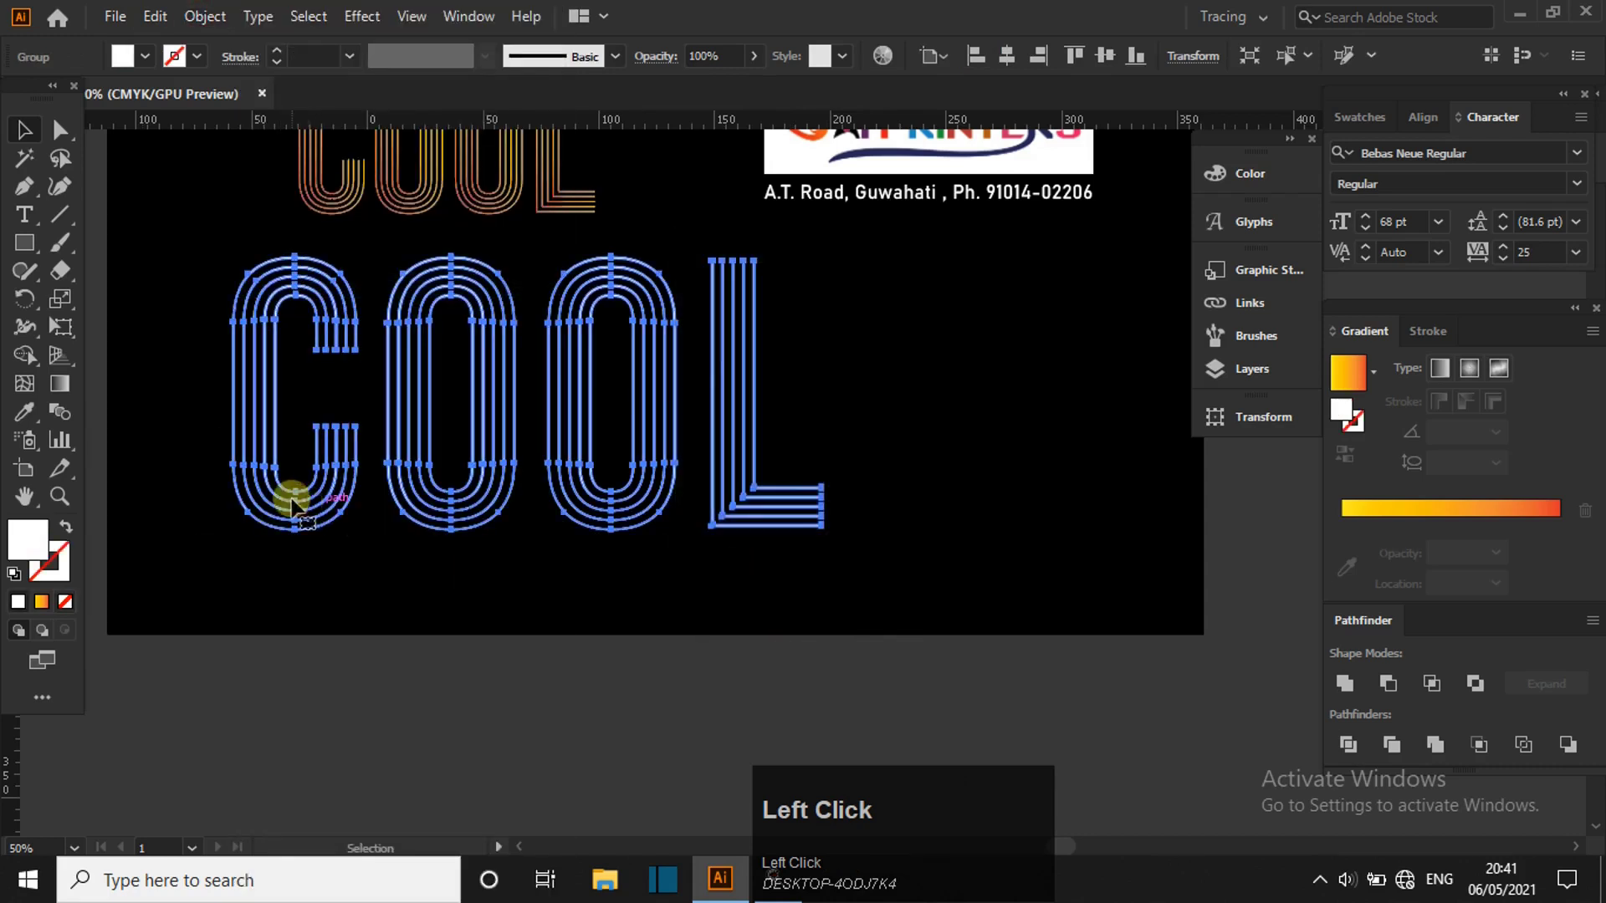
# - Make one compound path from all the expanded line shapes of the large COOL
pyautogui.press('ctrl')
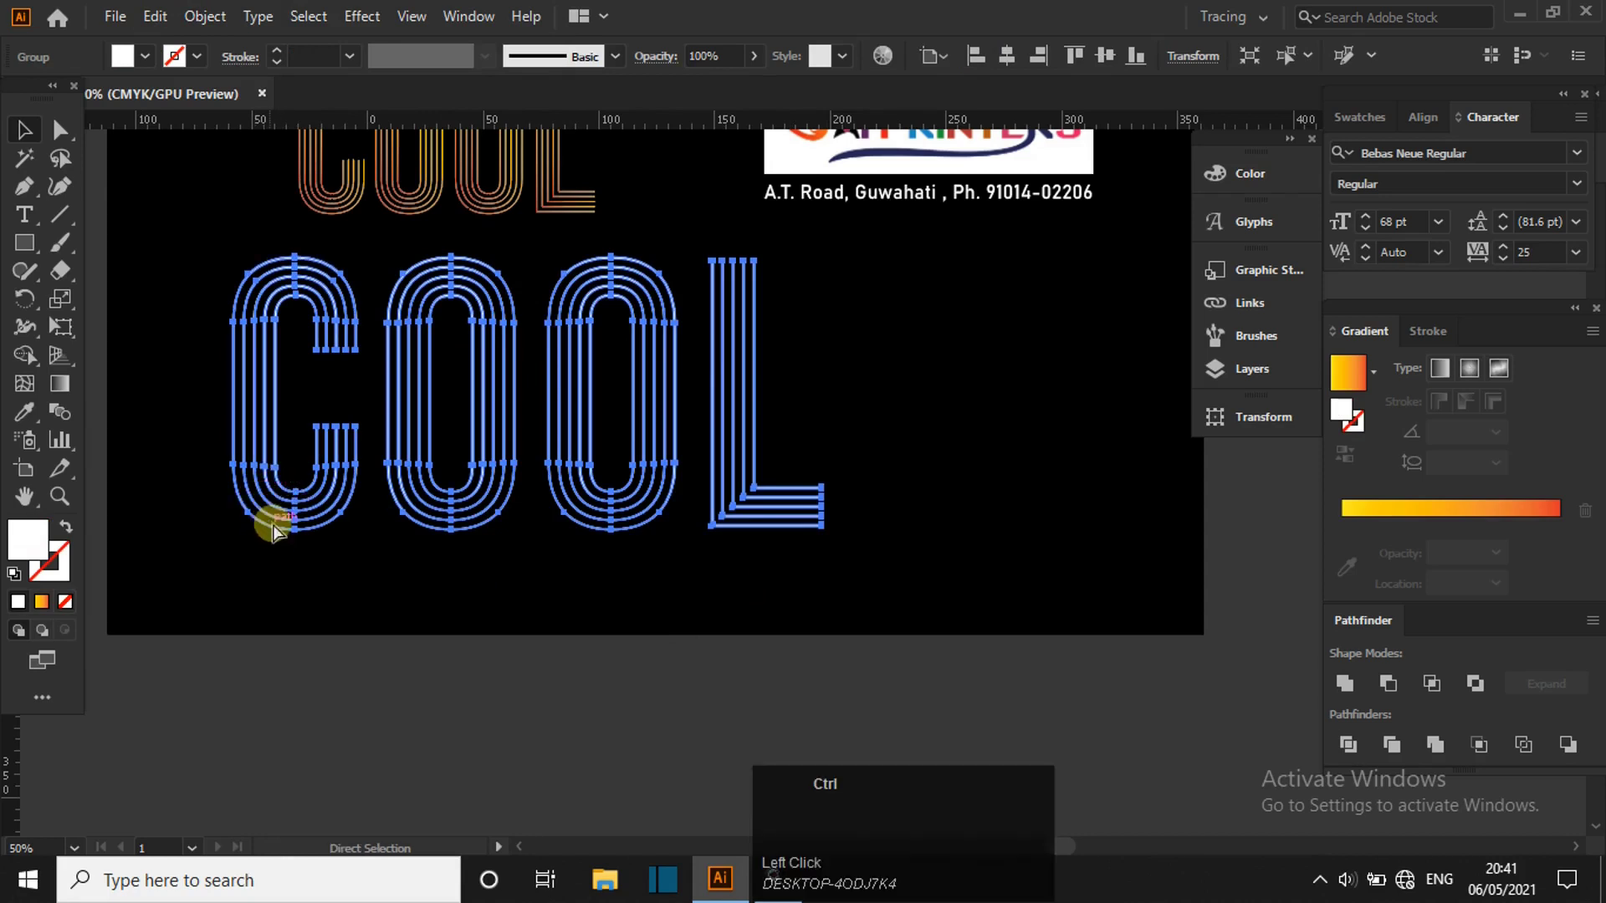
pyautogui.click(170, 462)
pyautogui.moveTo(194, 243); pyautogui.dragTo(918, 617)
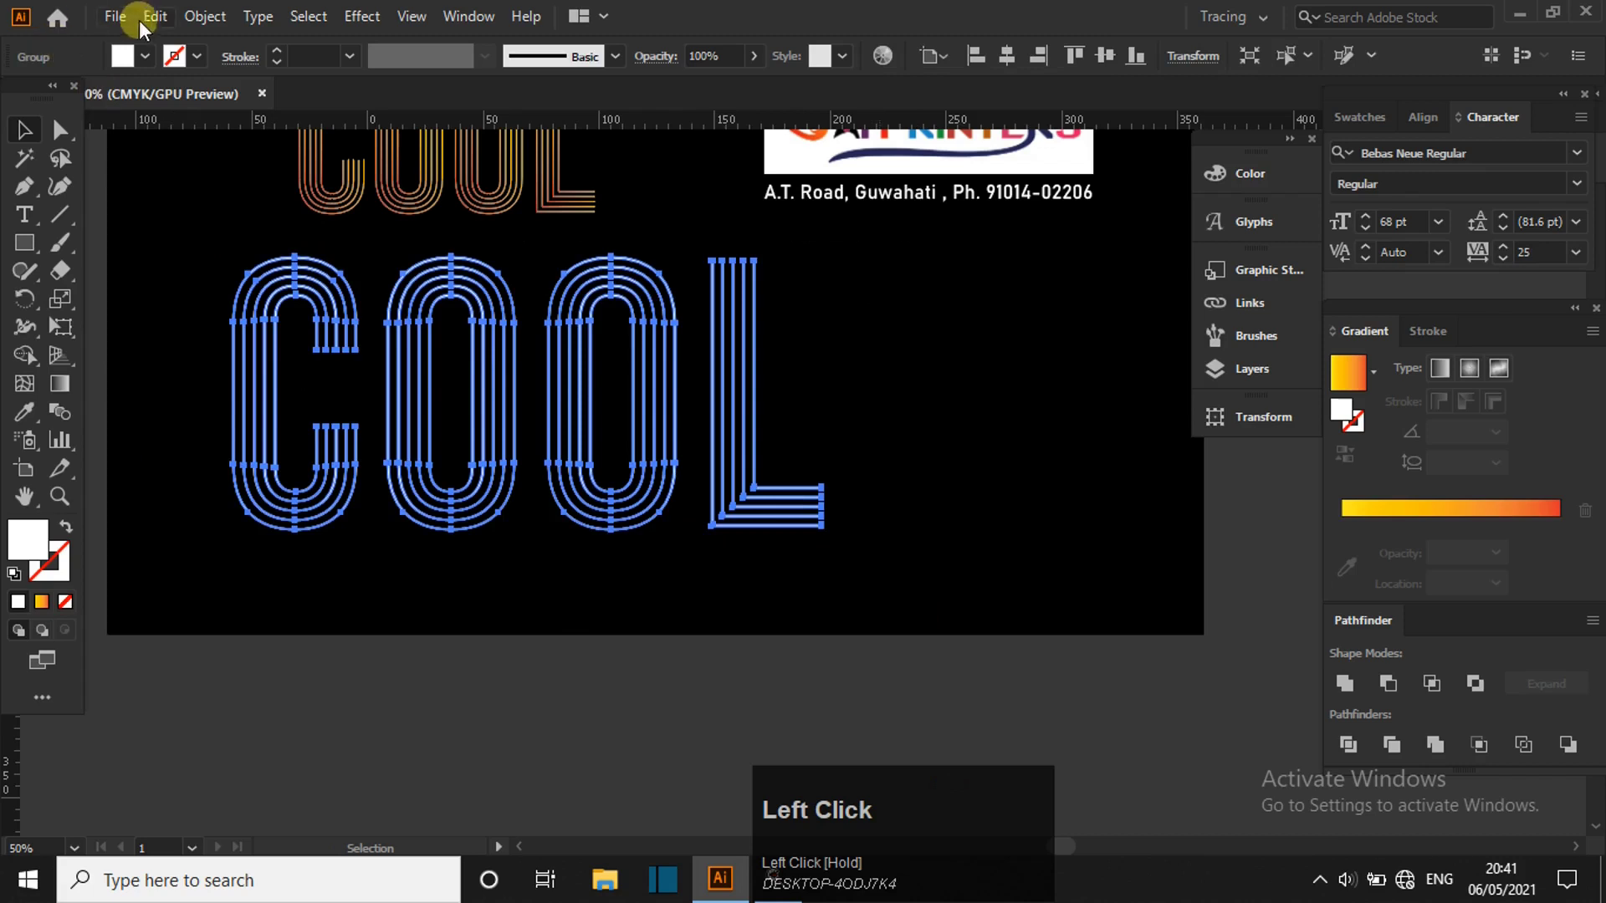
pyautogui.click(194, 17)
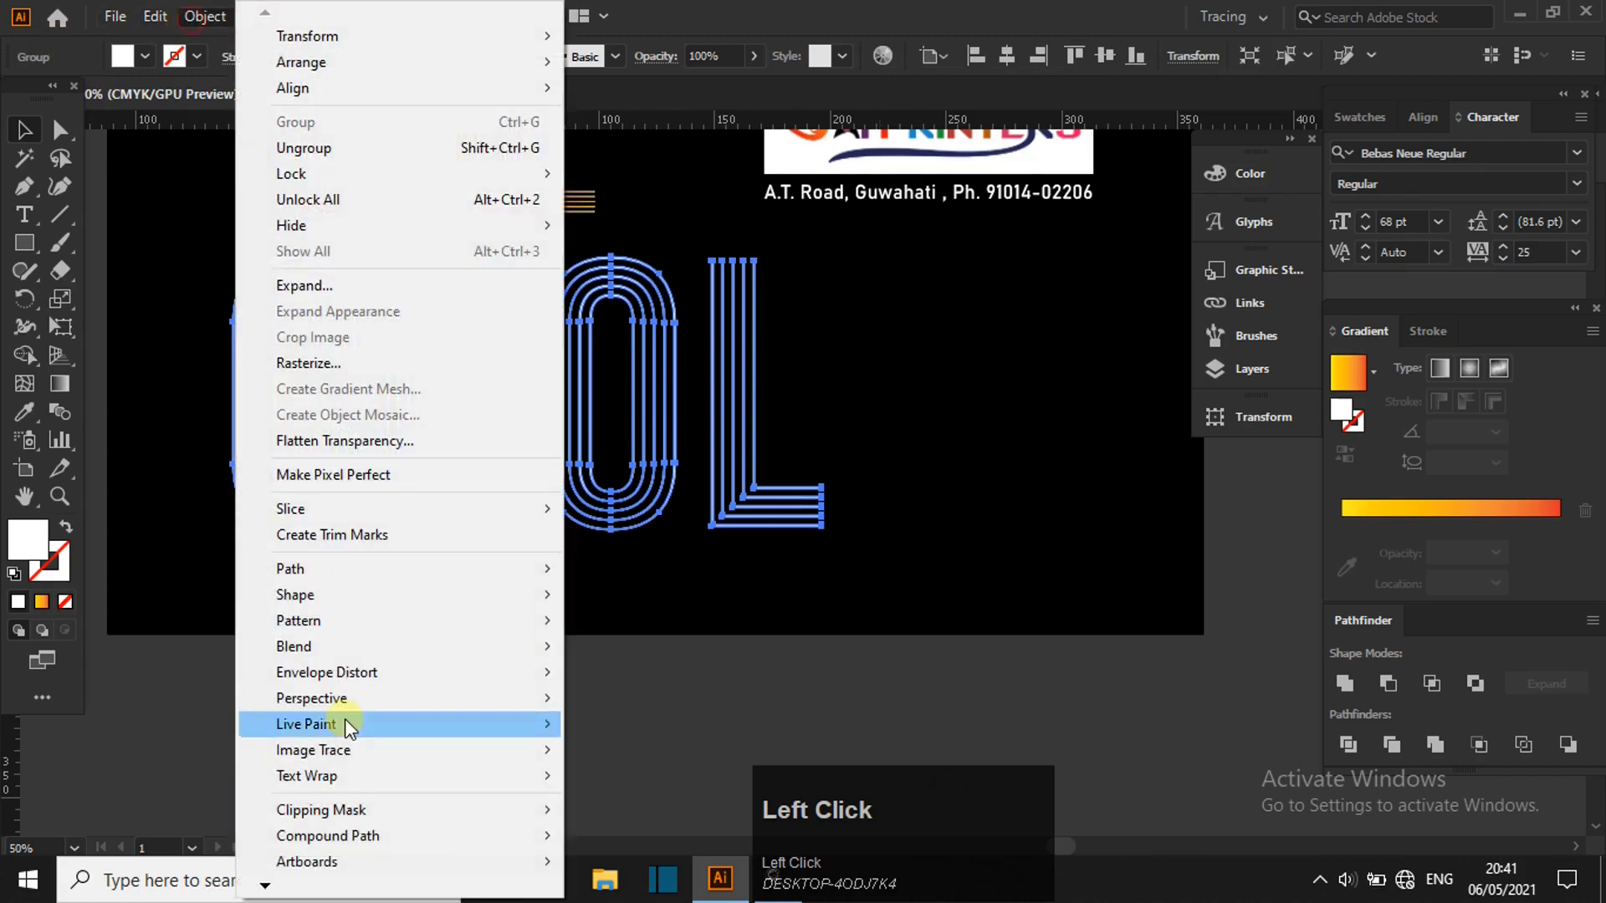
pyautogui.click(383, 836)
pyautogui.click(759, 835)
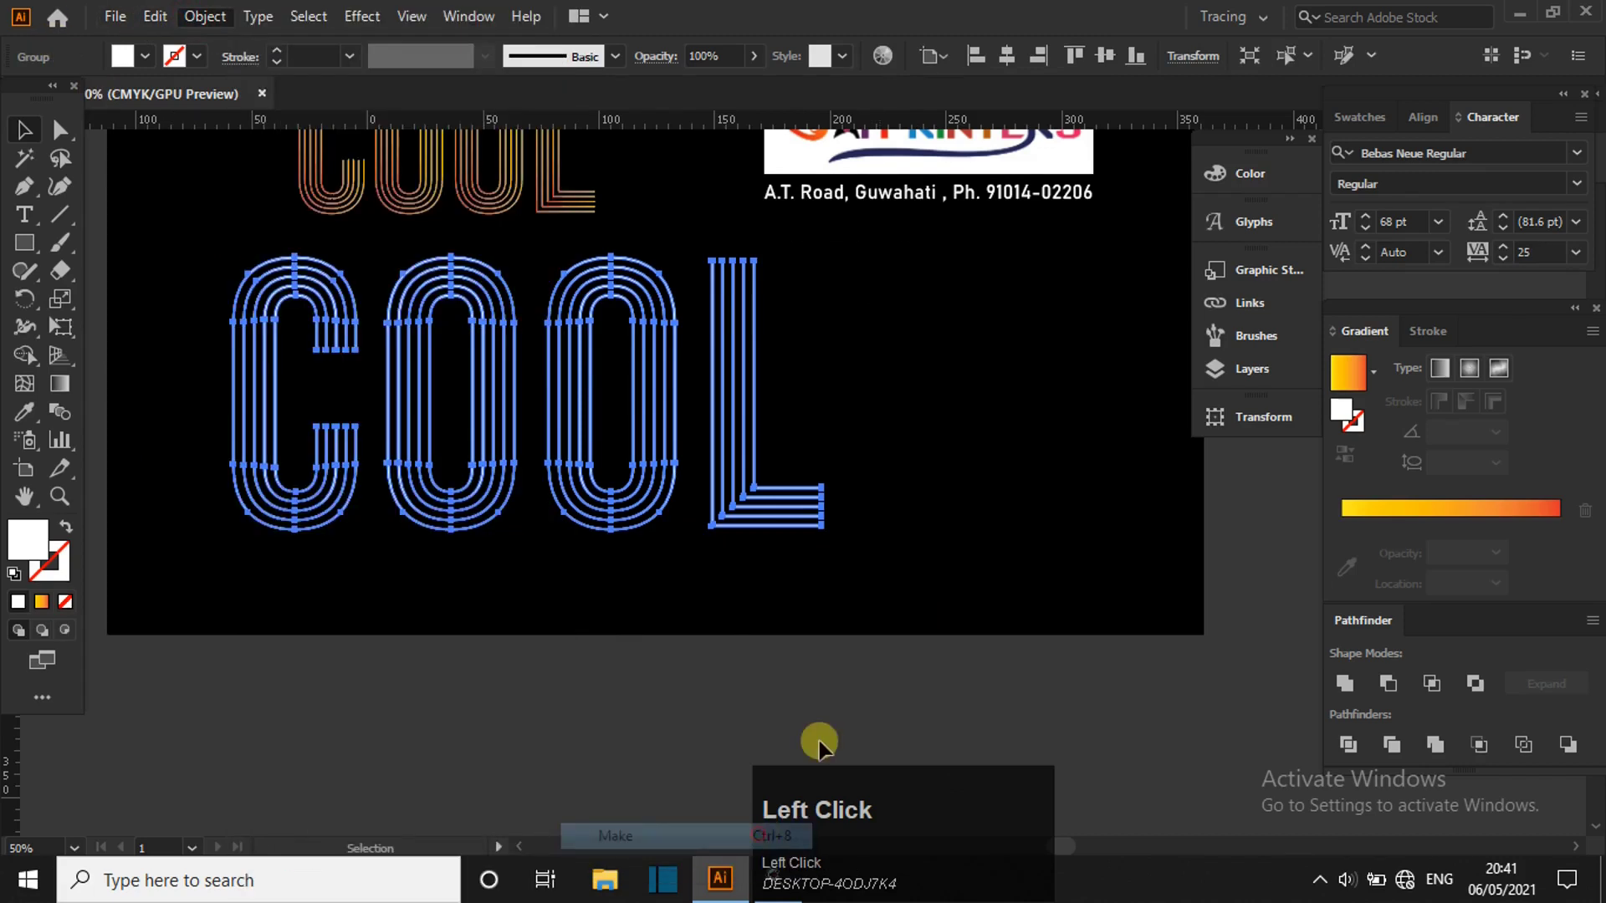
# - Fill the large COOL compound path with the Orange, Yellow gradient preset
pyautogui.click(1373, 370)
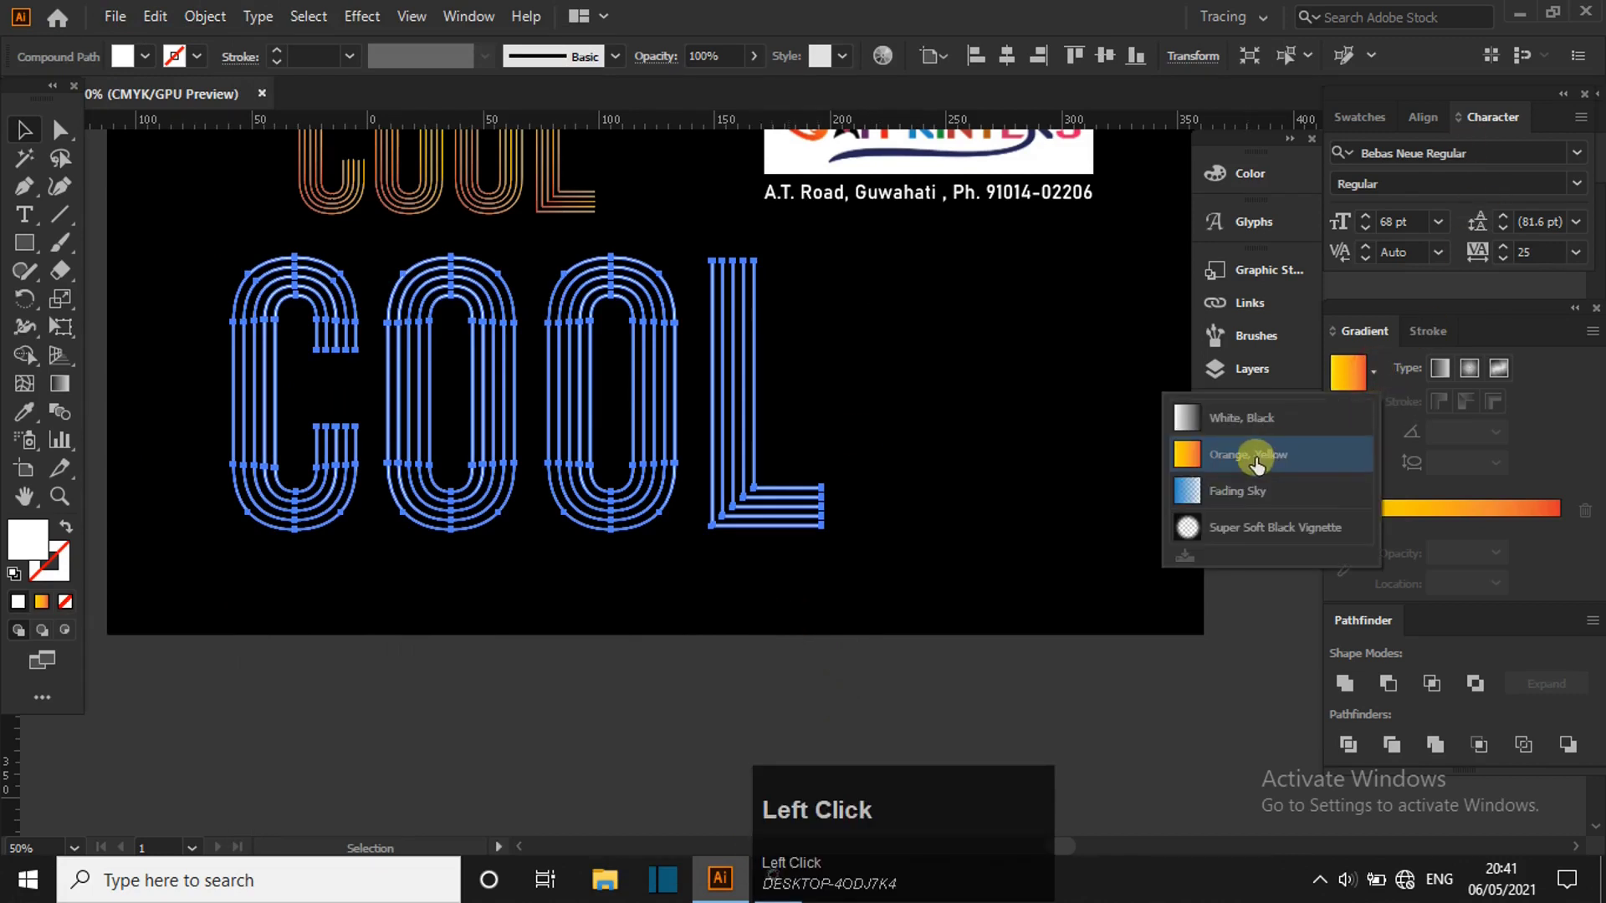
pyautogui.click(1257, 456)
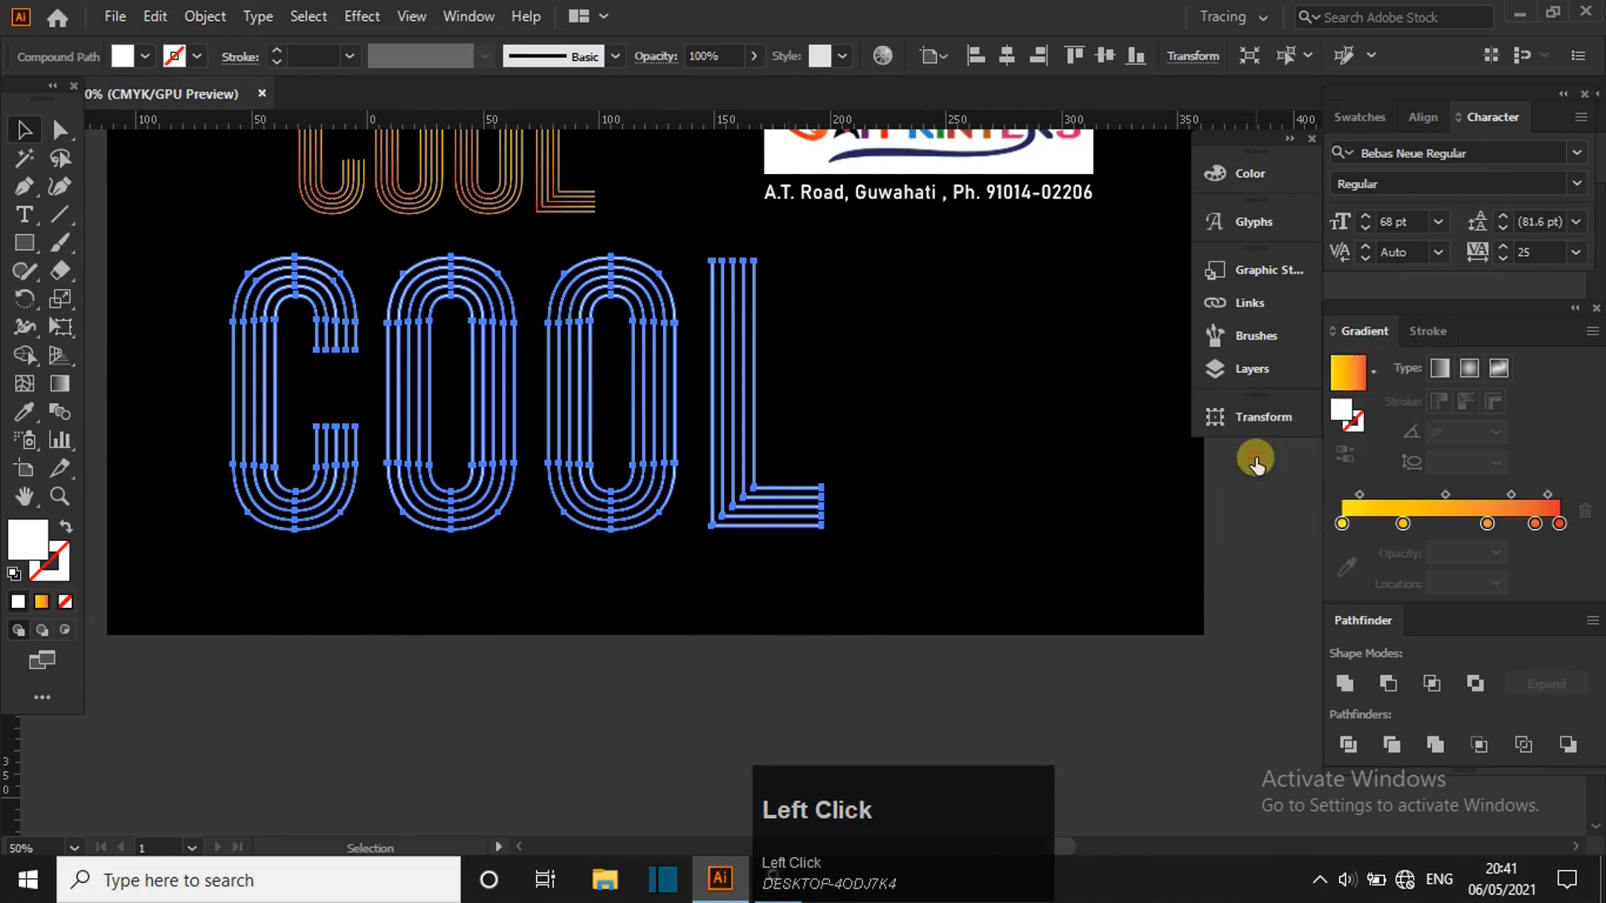
pyautogui.click(866, 441)
pyautogui.keyDown('alt'); pyautogui.scroll(2, 521, 369); pyautogui.keyUp('alt')
pyautogui.keyDown('alt'); pyautogui.scroll(-1, 518, 381); pyautogui.keyUp('alt')
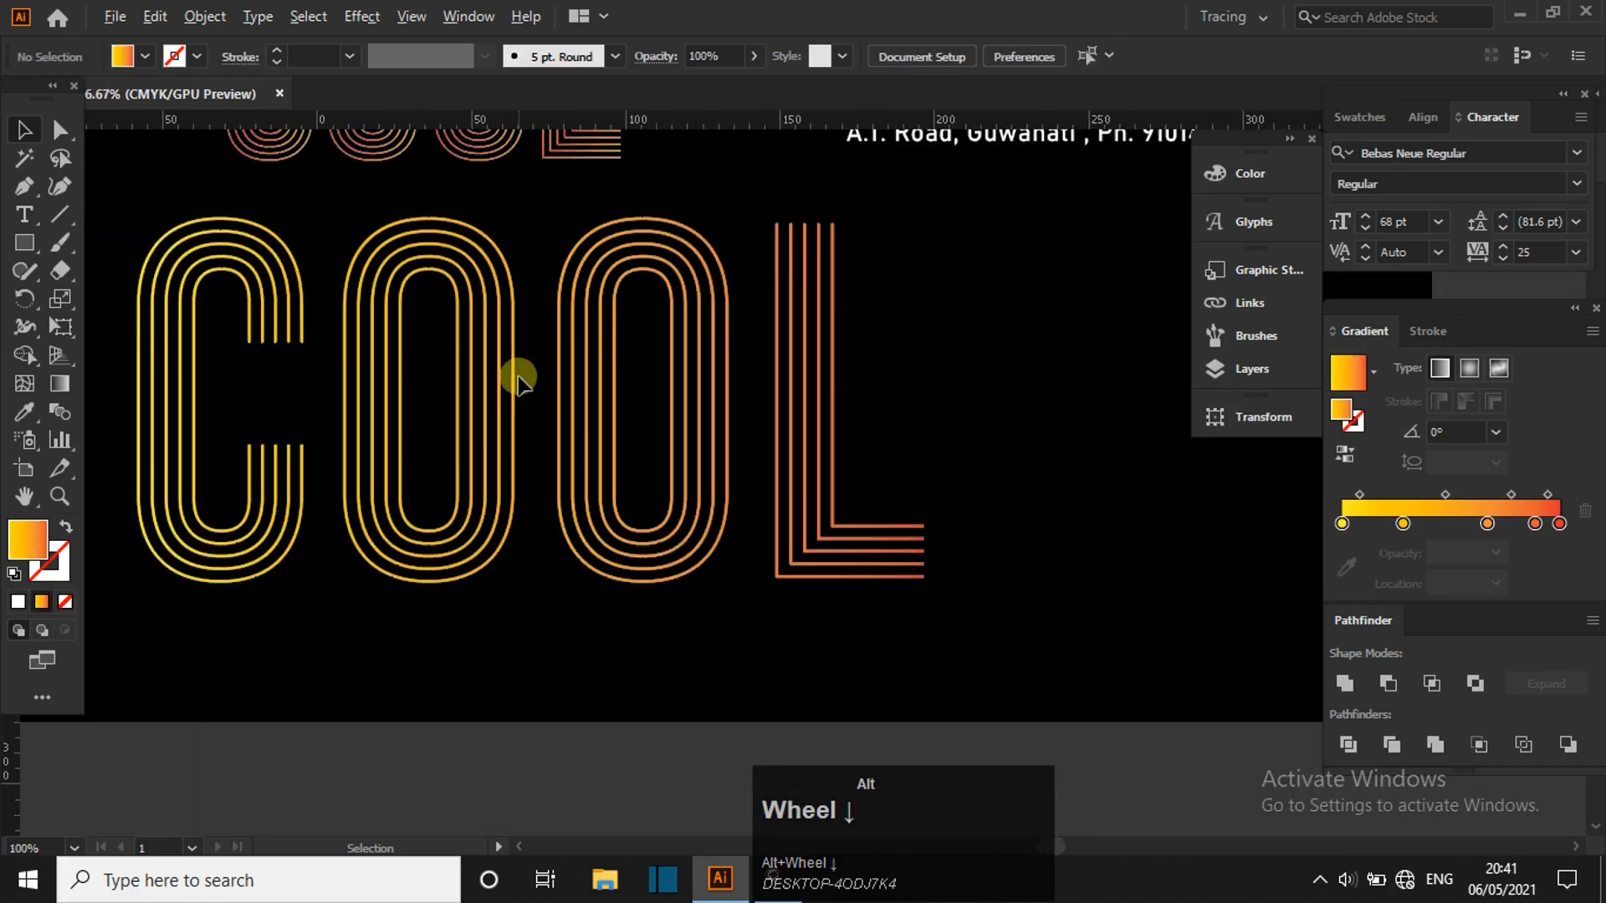
# - Try the Fading Sky gradient preset on the large COOL compound path
pyautogui.keyDown('ctrl'); pyautogui.hscroll(-2, 398, 456); pyautogui.keyUp('ctrl')
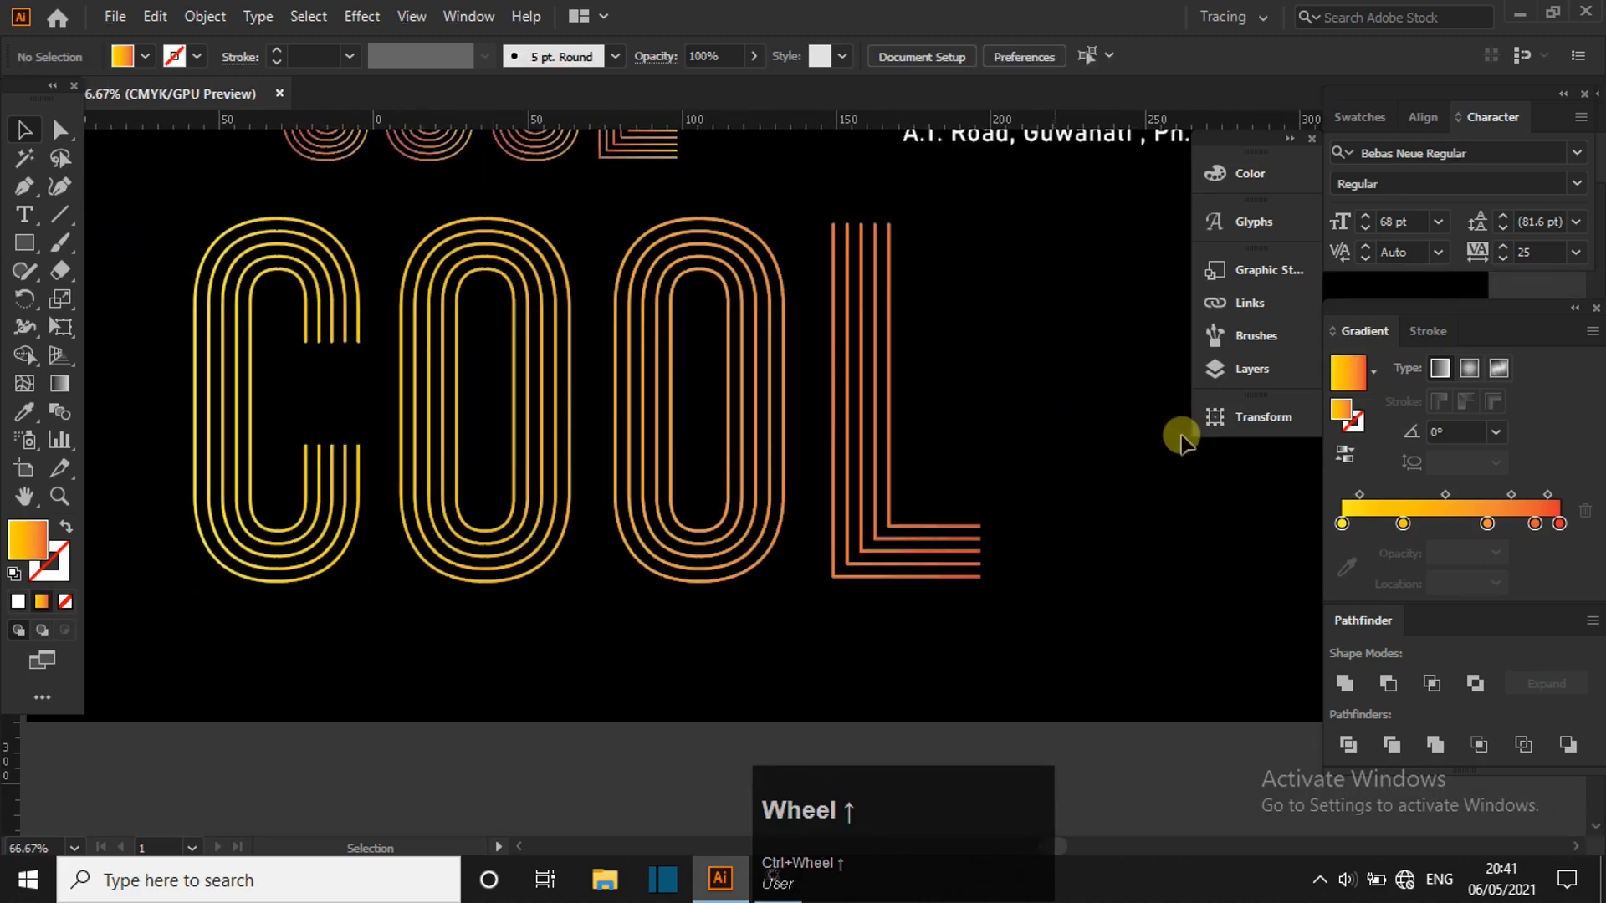
pyautogui.moveTo(159, 206); pyautogui.dragTo(991, 590)
pyautogui.click(1374, 371)
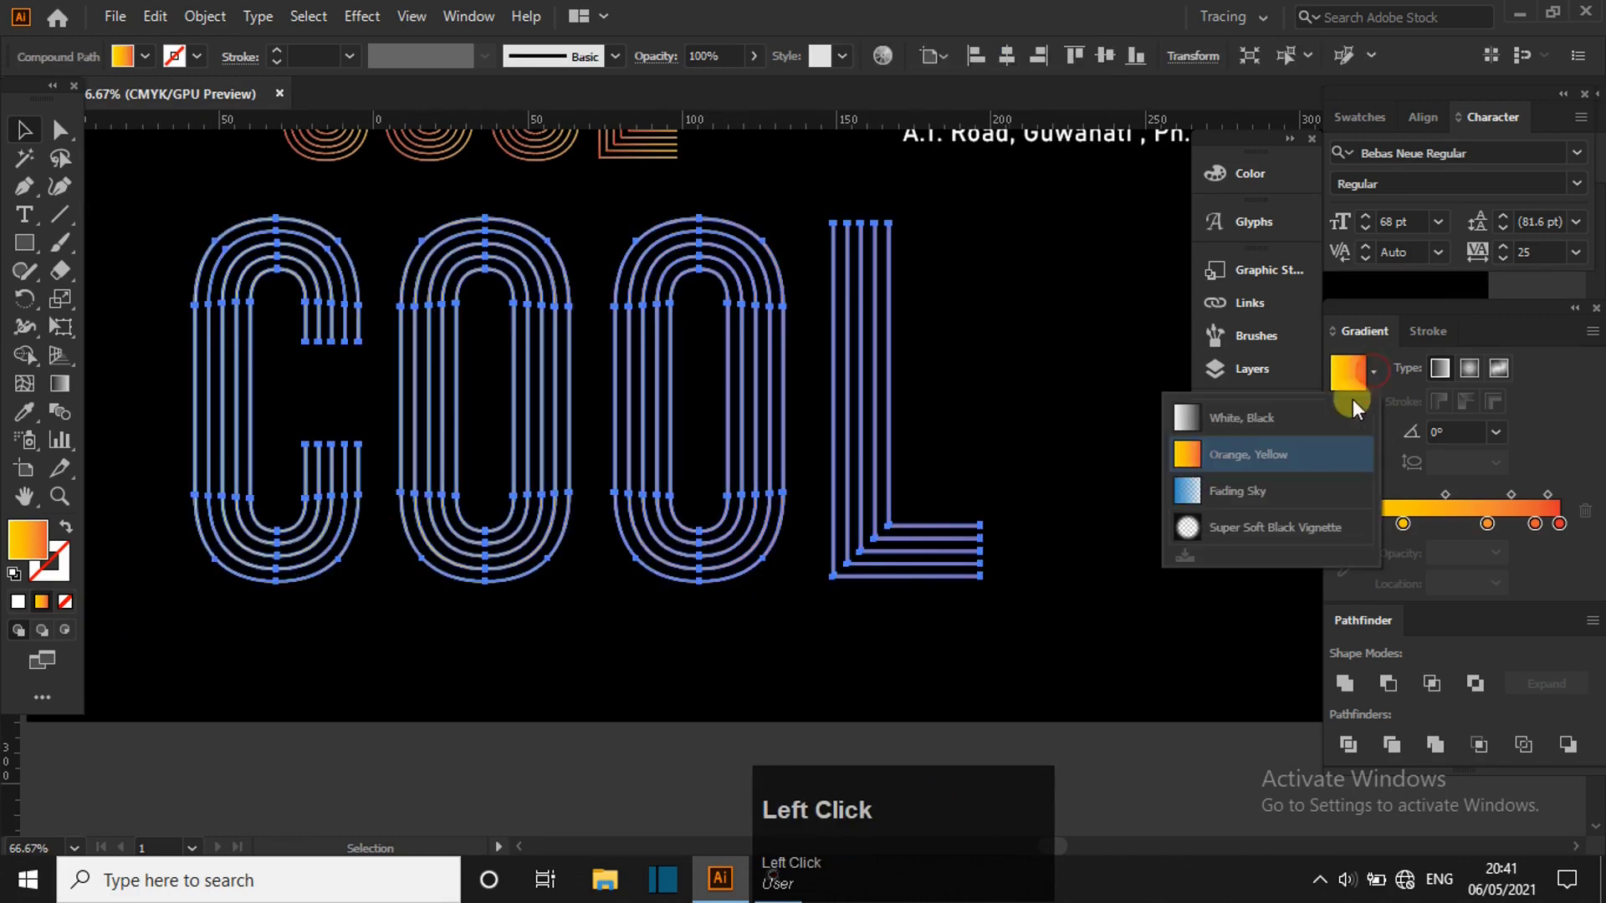
pyautogui.click(1222, 500)
pyautogui.click(1032, 403)
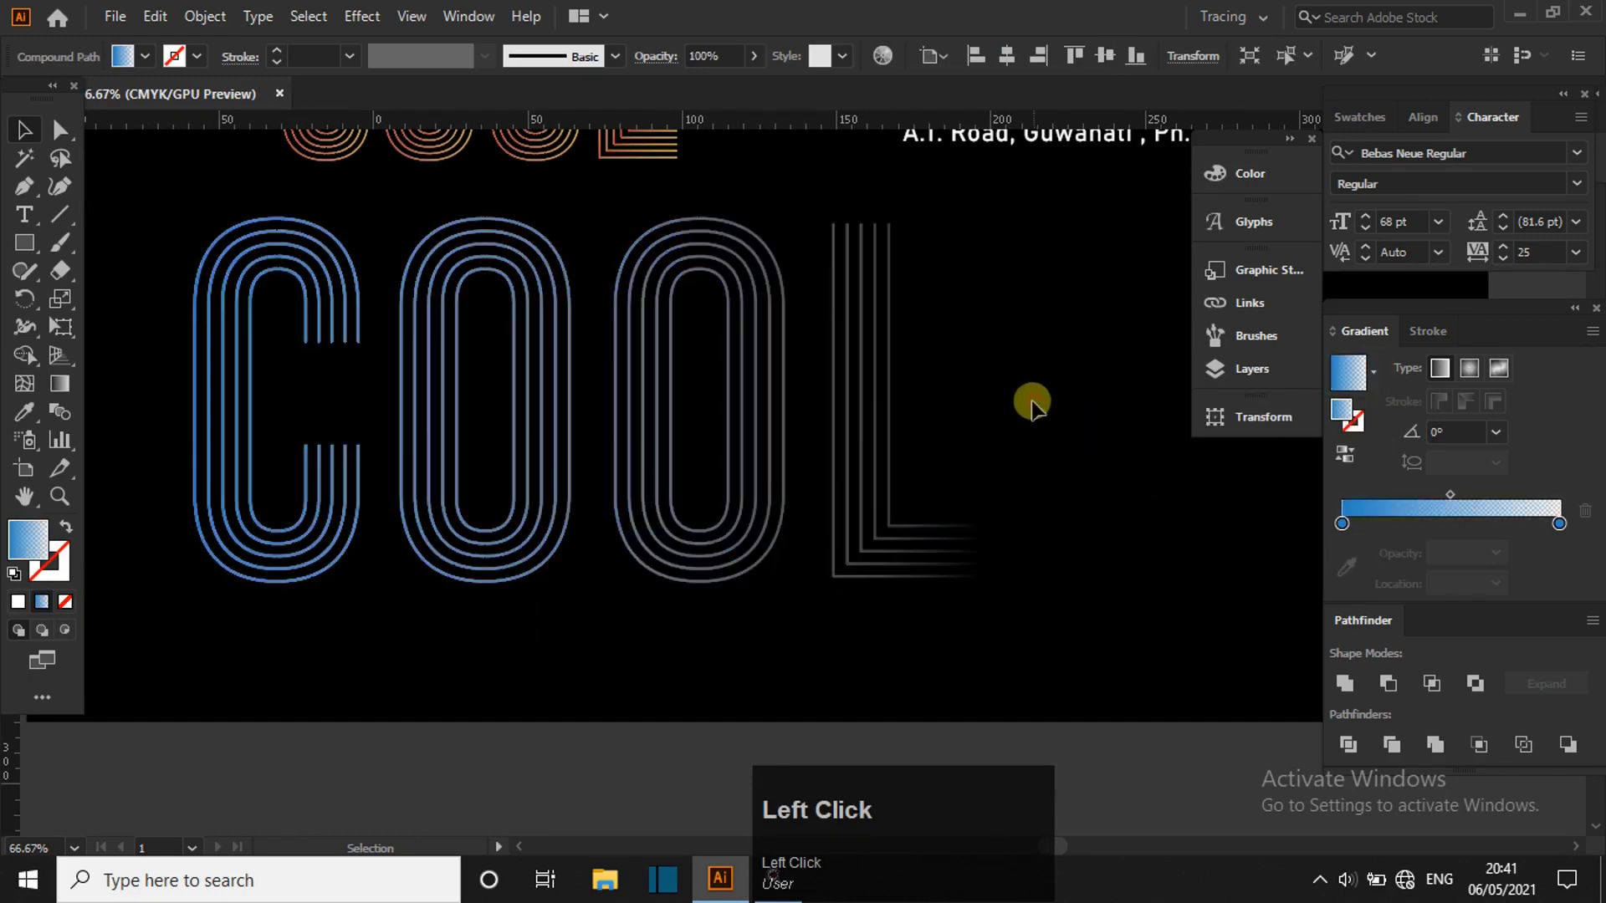
# - Apply the Orange, Yellow gradient preset to the large COOL again, replacing the Fading Sky fill
pyautogui.moveTo(180, 220); pyautogui.dragTo(920, 573)
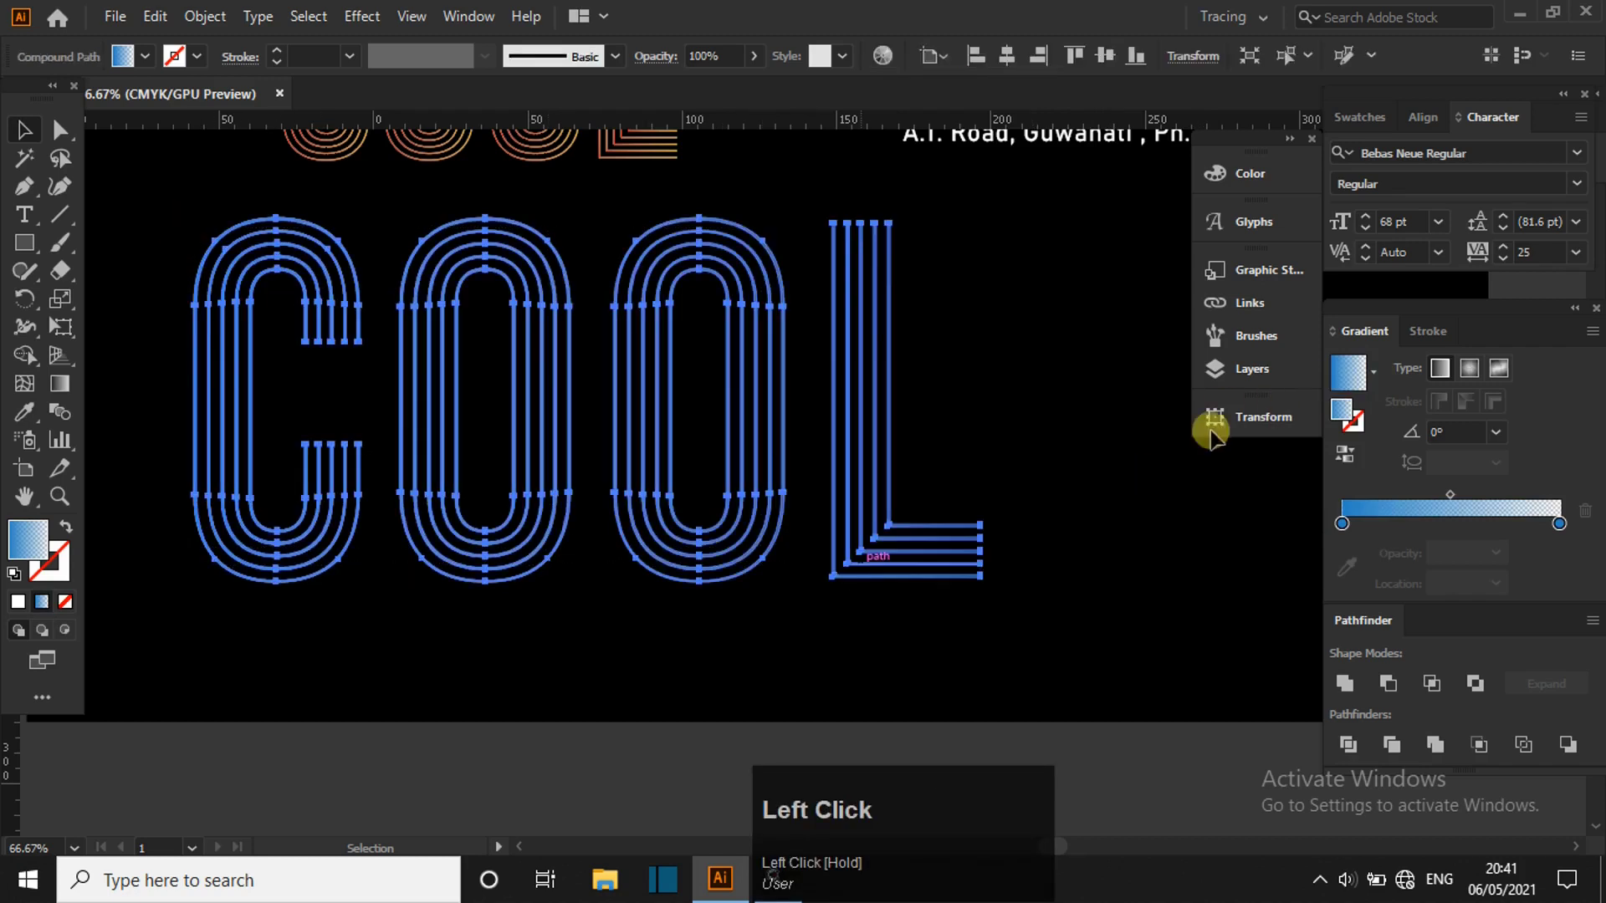
pyautogui.click(1374, 375)
pyautogui.click(1234, 456)
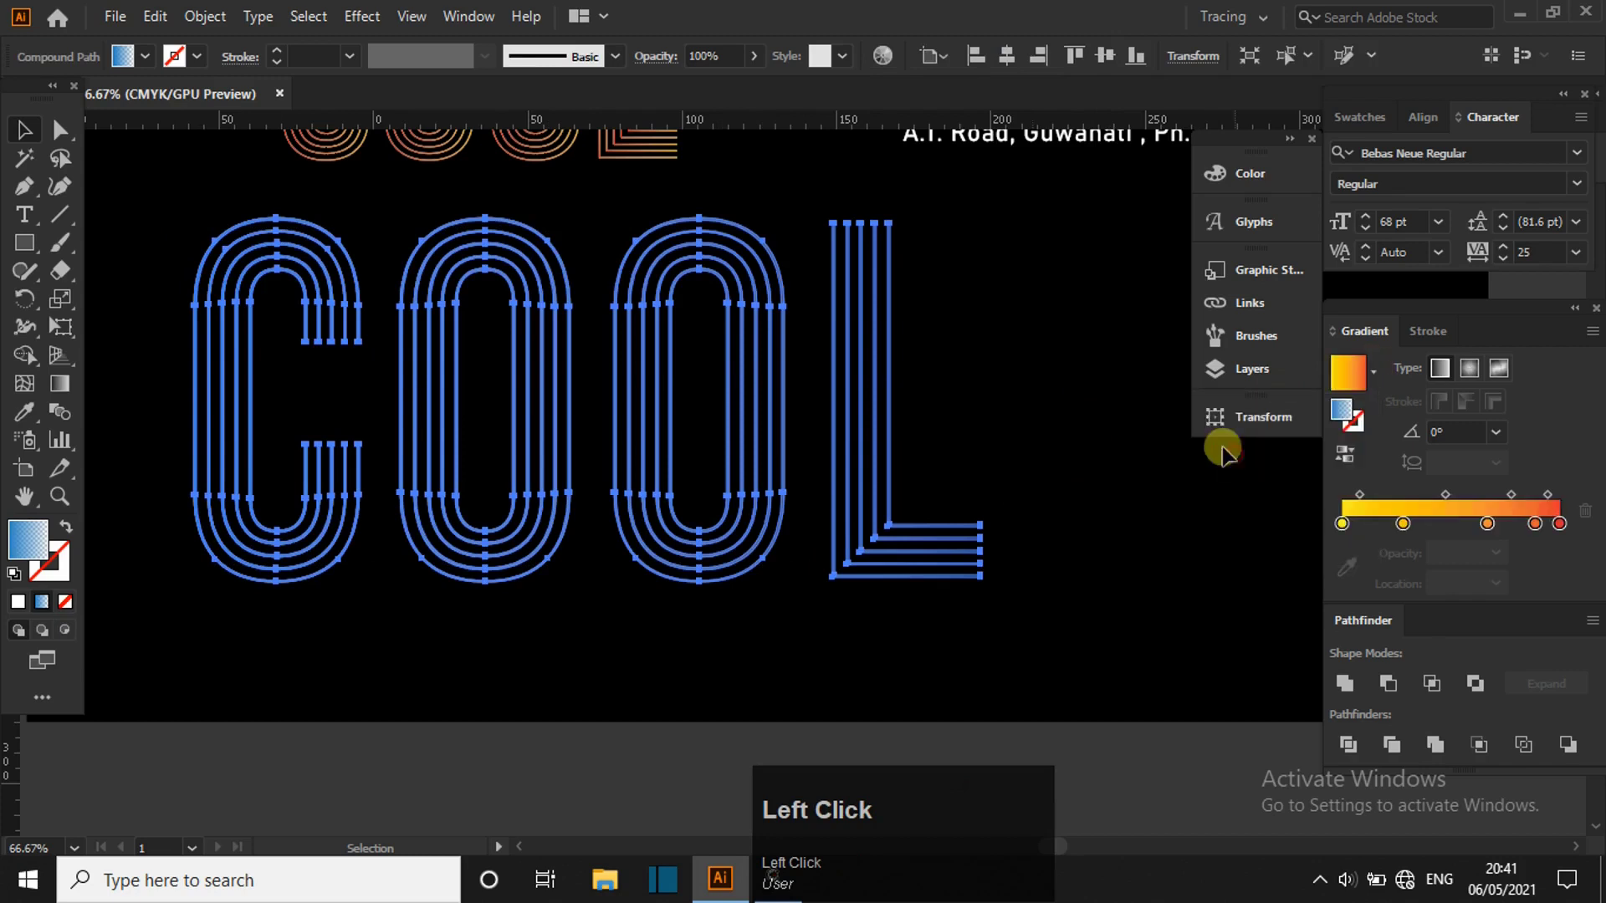
pyautogui.click(1048, 337)
# - Examine the finished gradient line lettering up close and against the whole artboard
pyautogui.scroll(1, 580, 466)
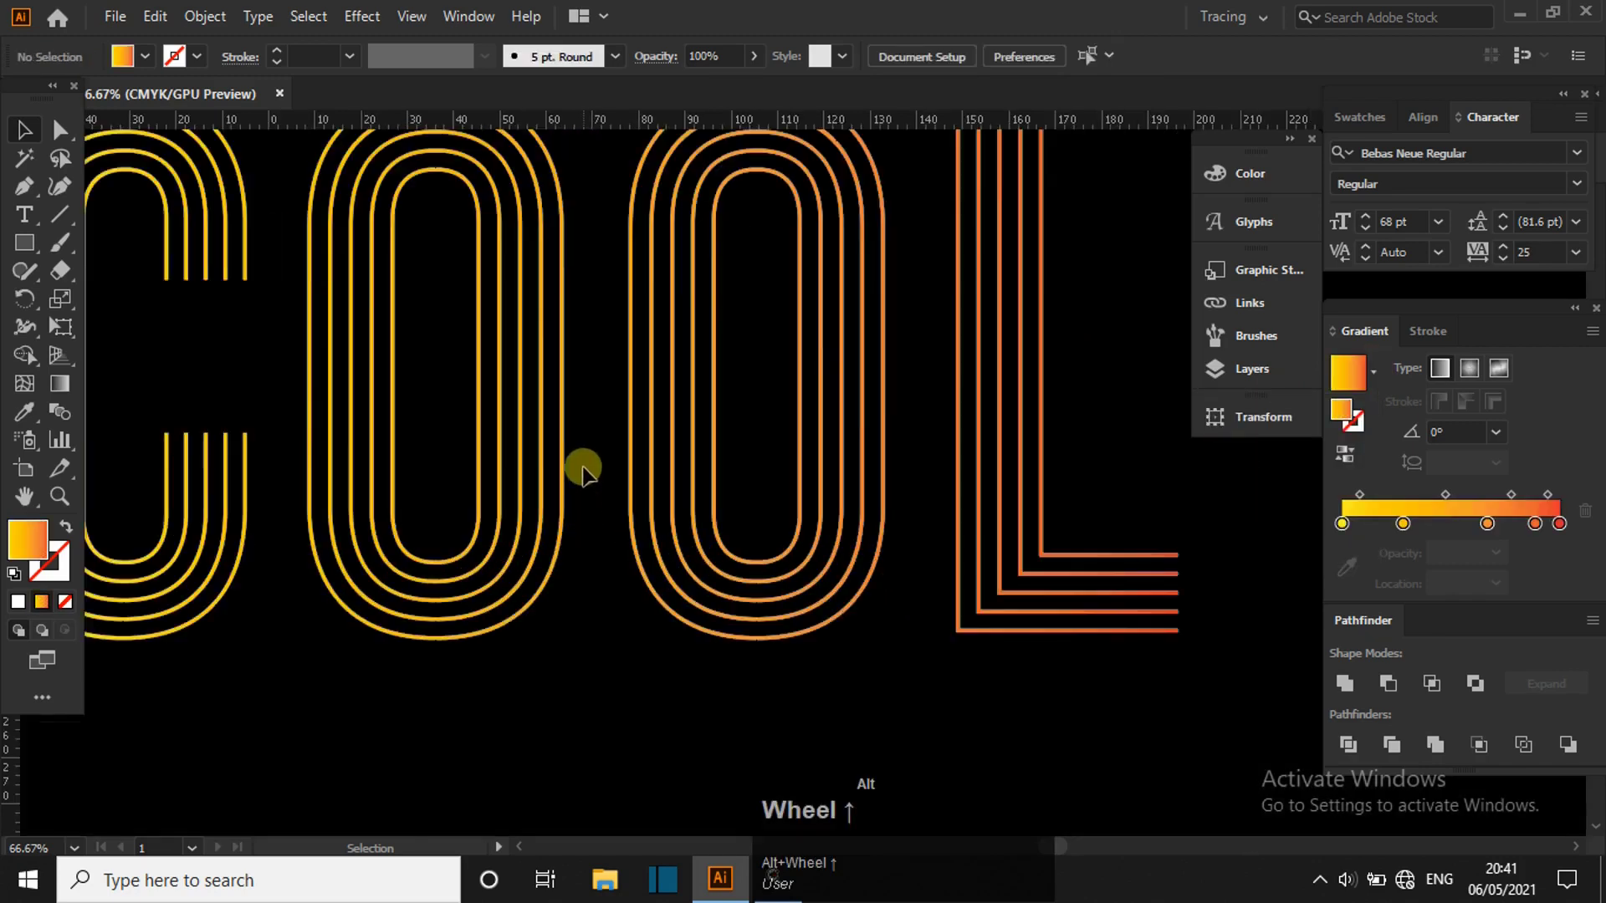
pyautogui.scroll(-1, 583, 473)
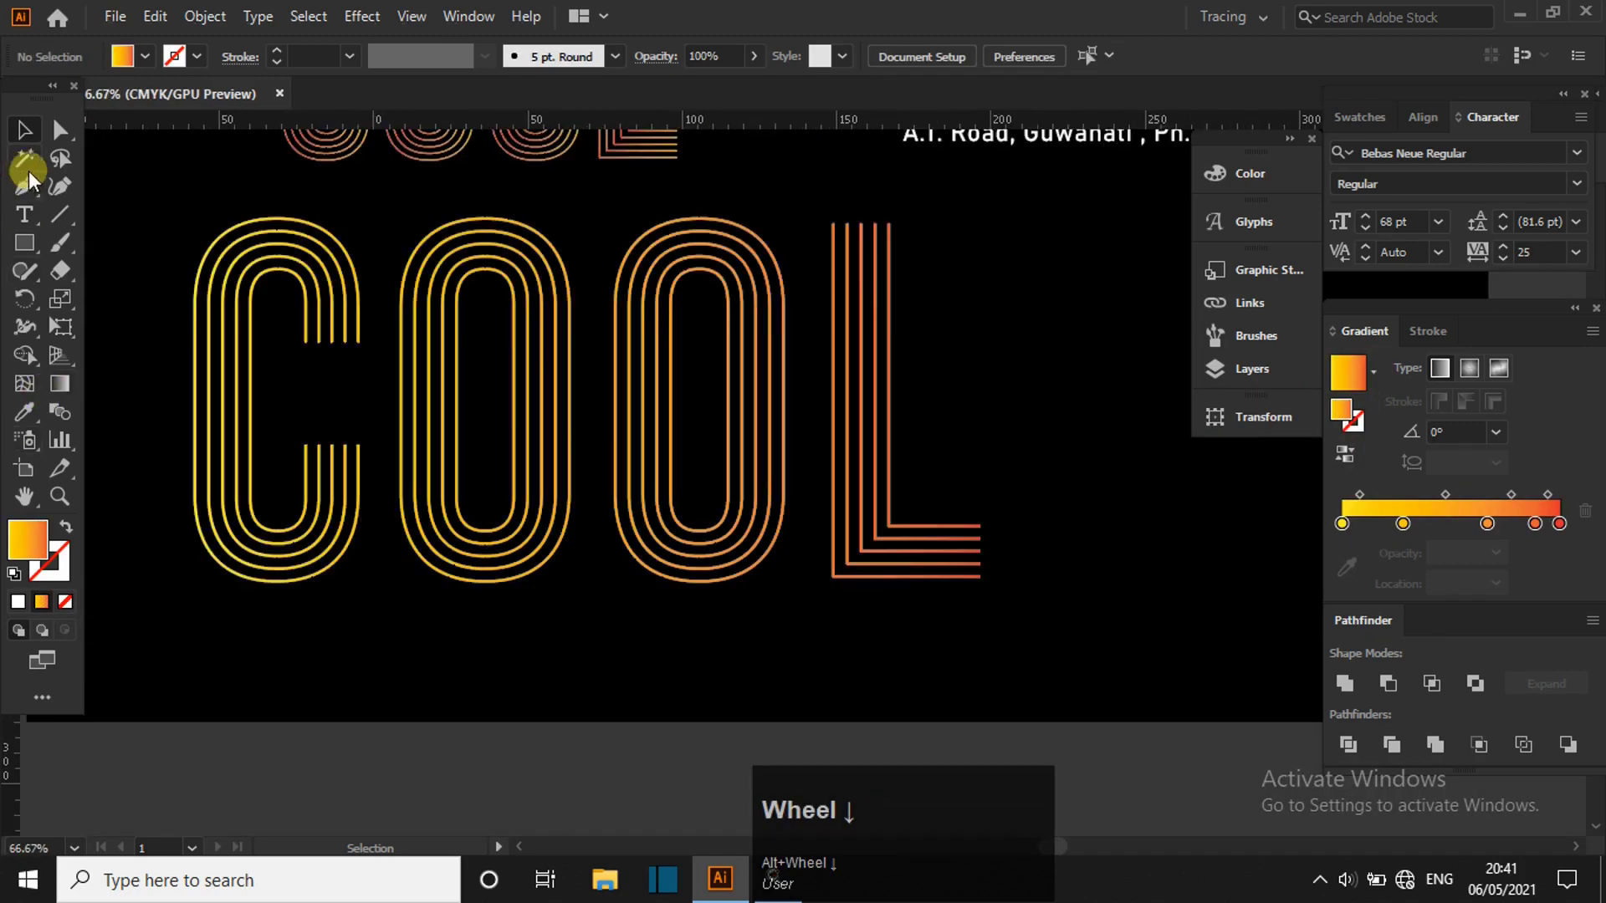
pyautogui.scroll(-1, 337, 412)
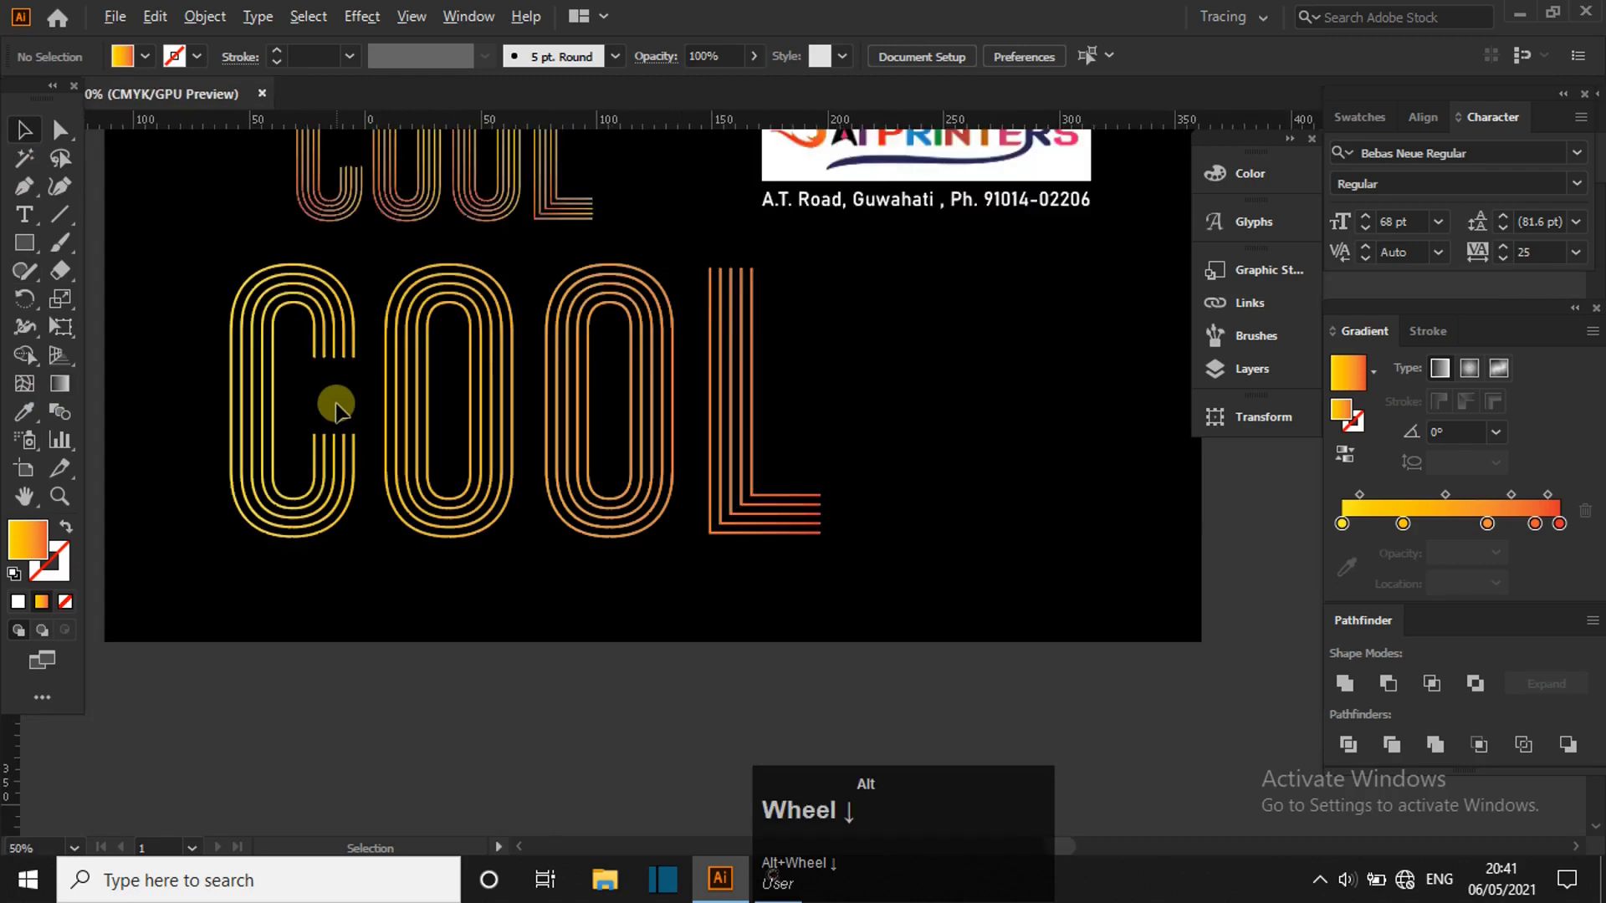
pyautogui.scroll(1, 336, 410)
pyautogui.click(125, 452)
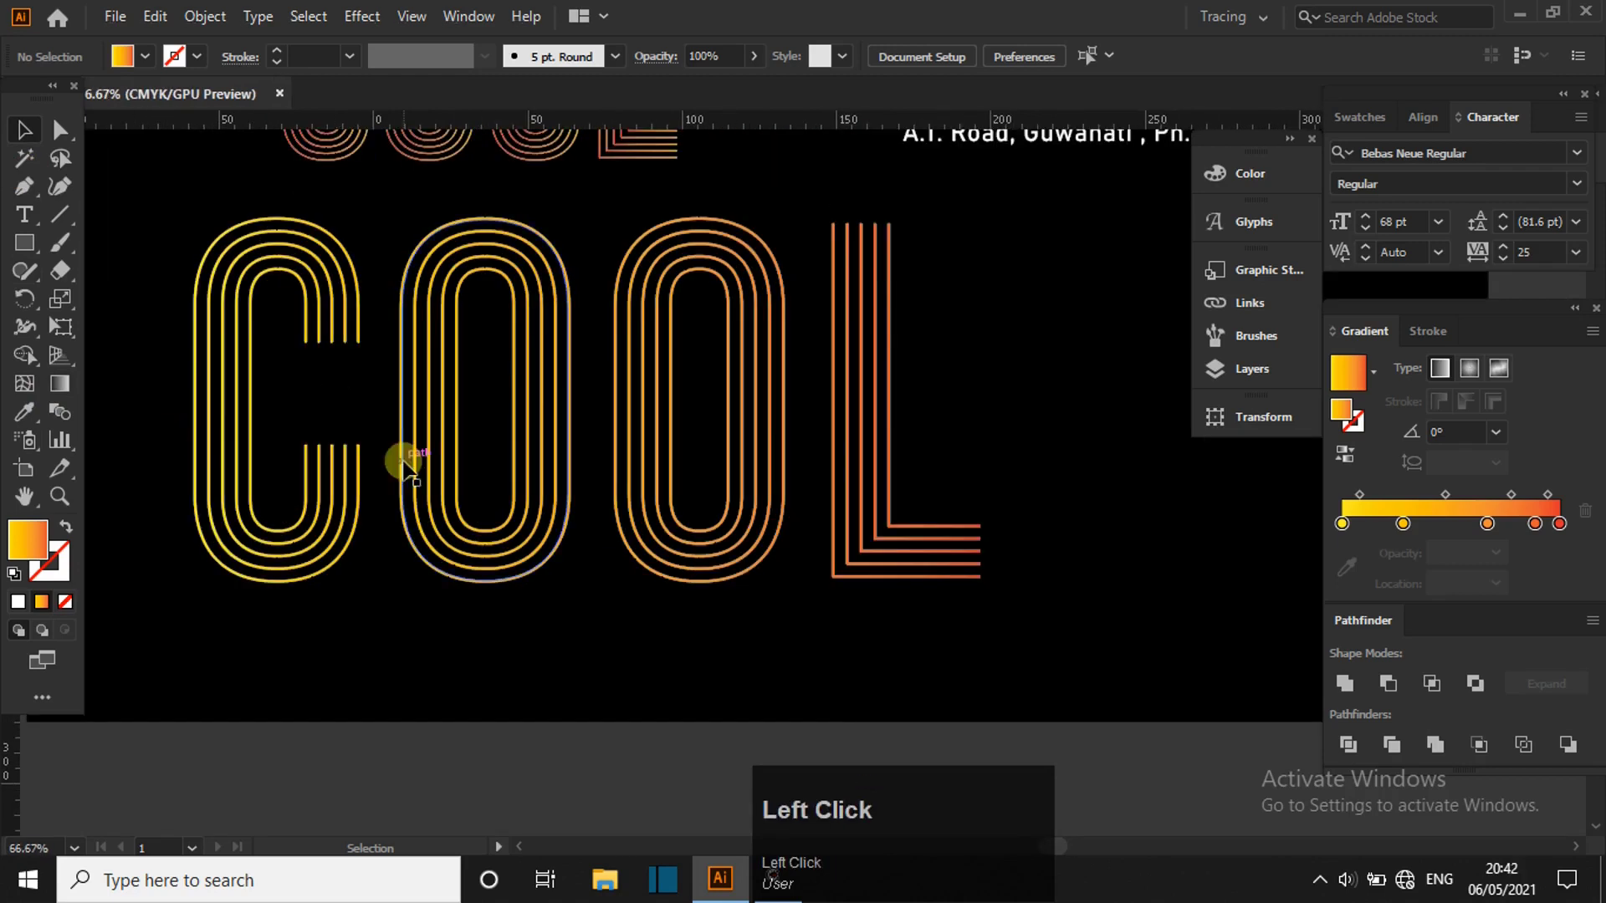
pyautogui.scroll(-2, 405, 468)
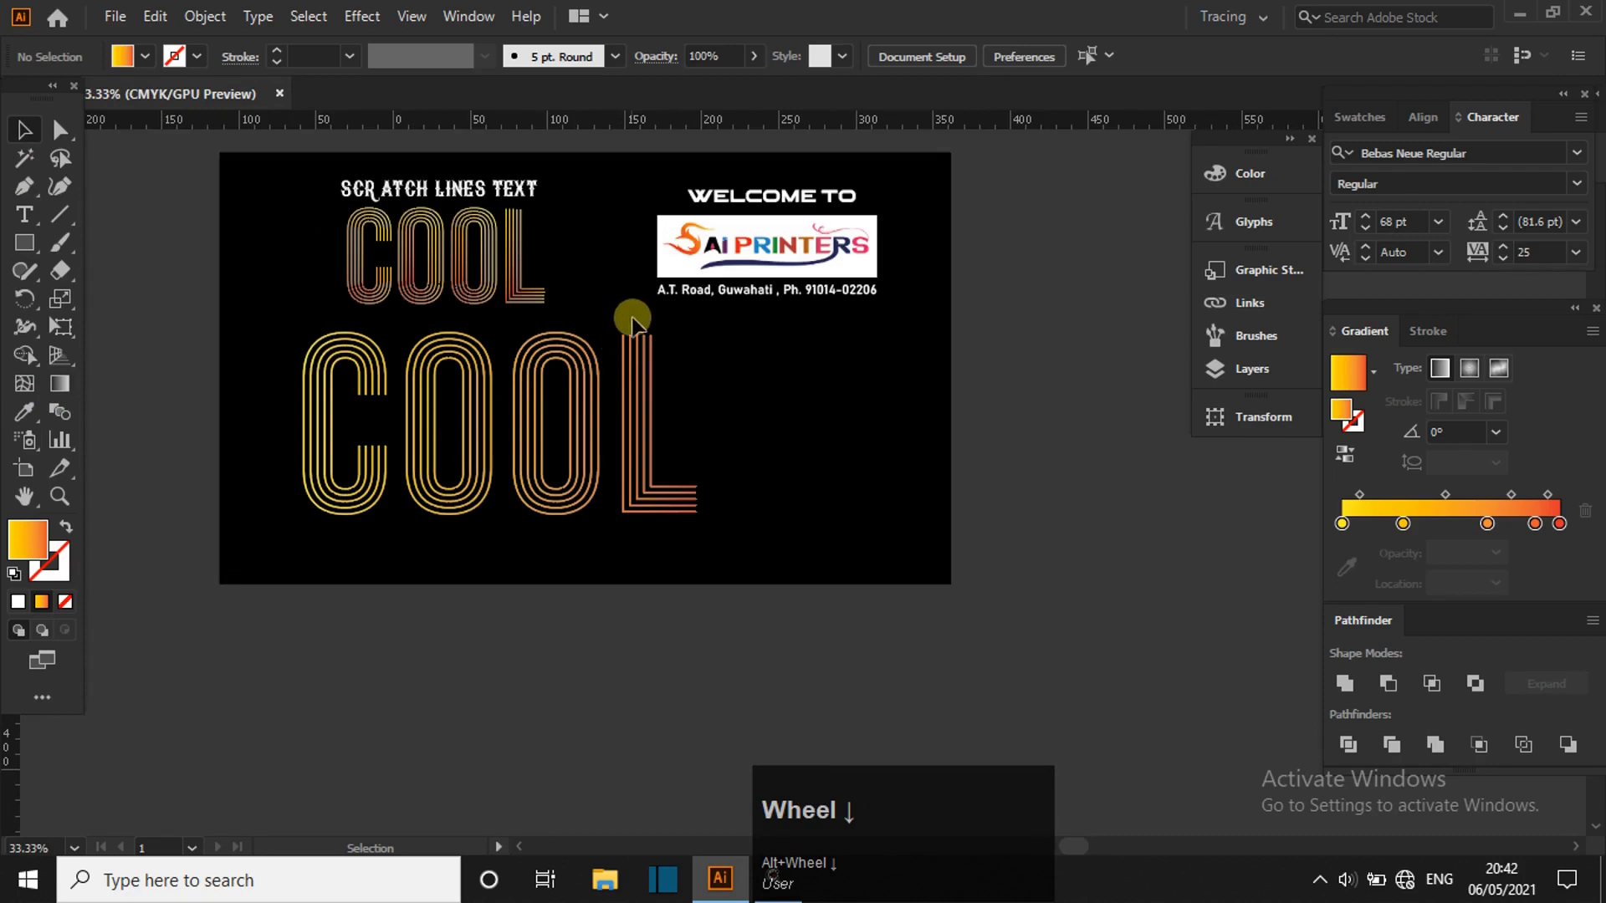
pyautogui.scroll(1, 644, 267)
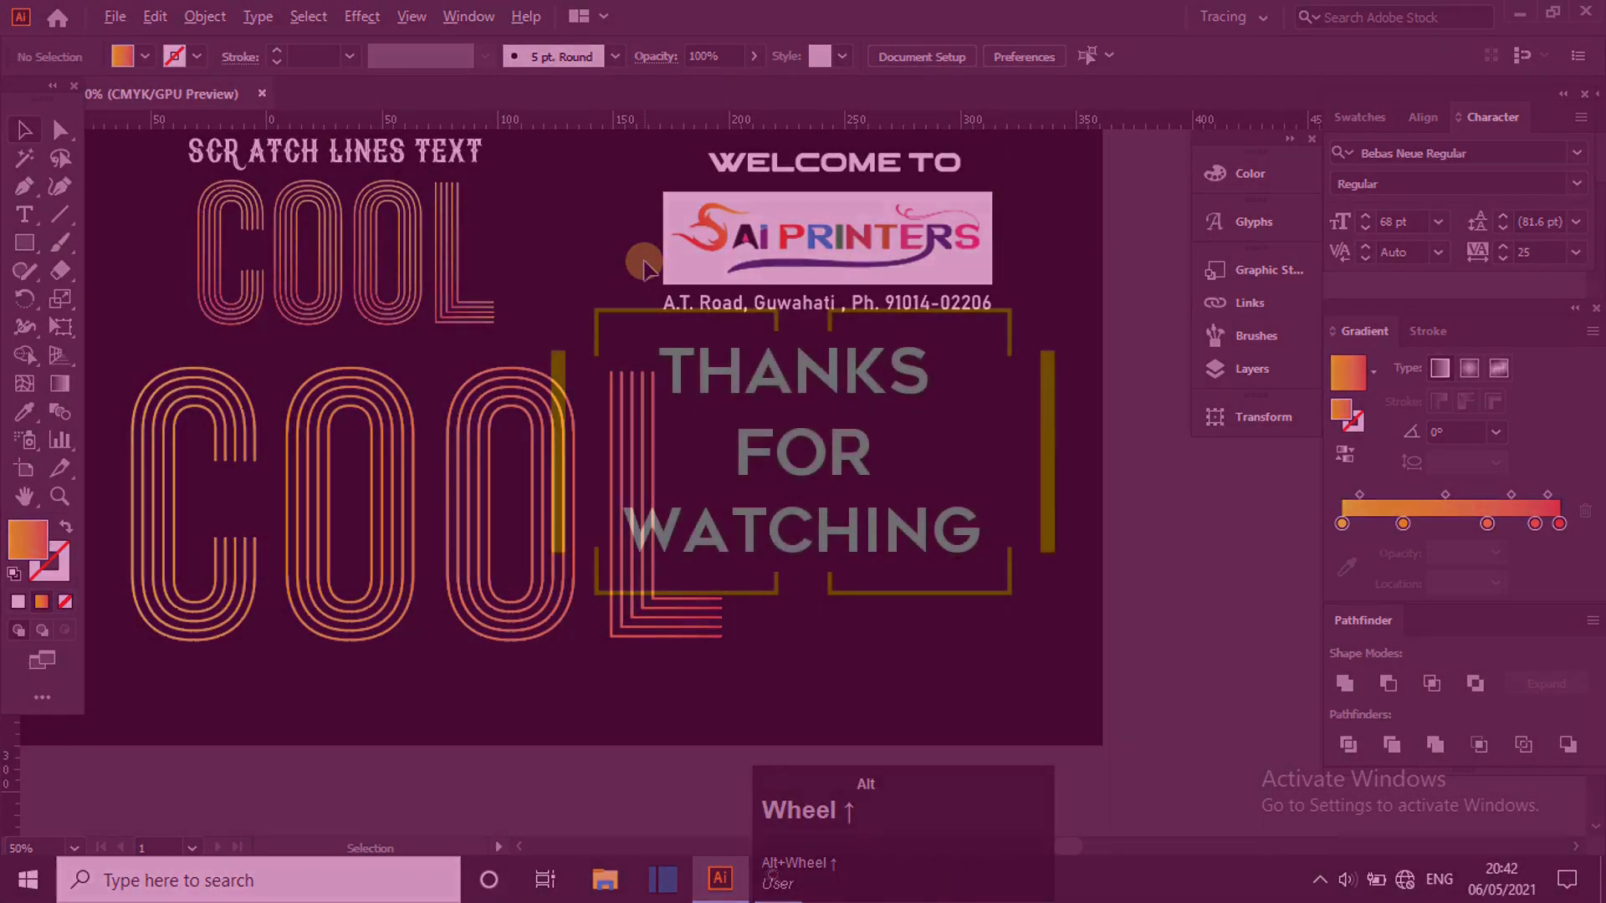